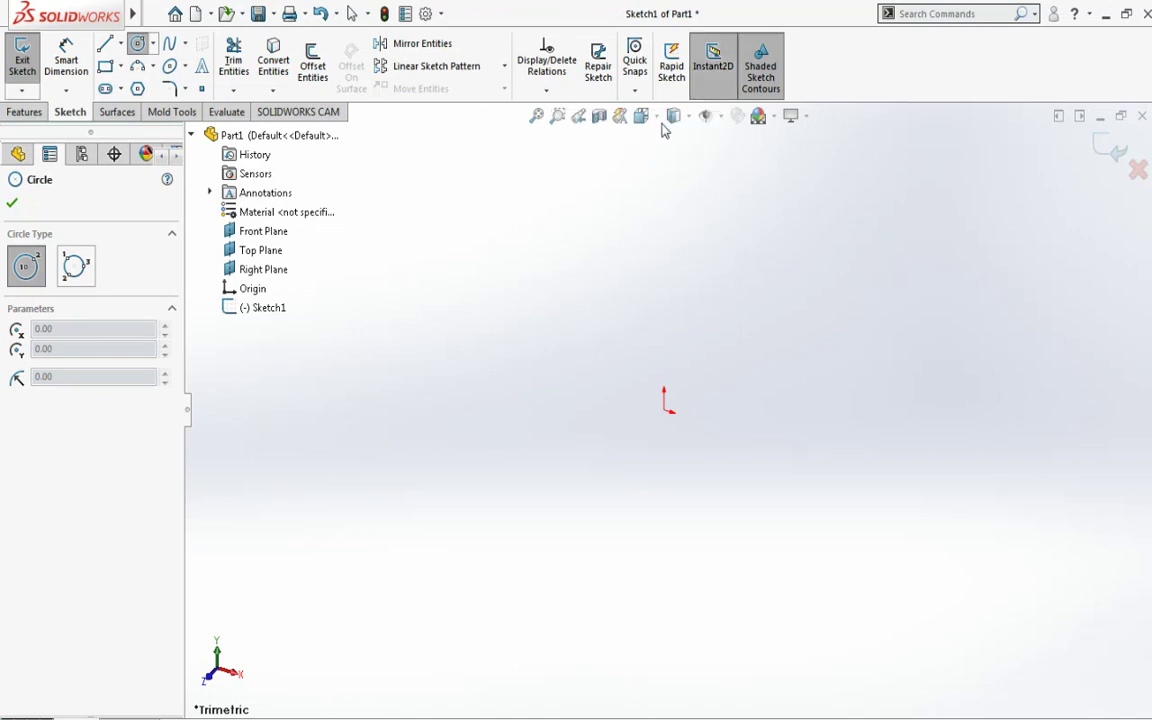
# - Face the front plane normal-to and draw a 12 mm radius circle at the origin
pyautogui.click(641, 116)
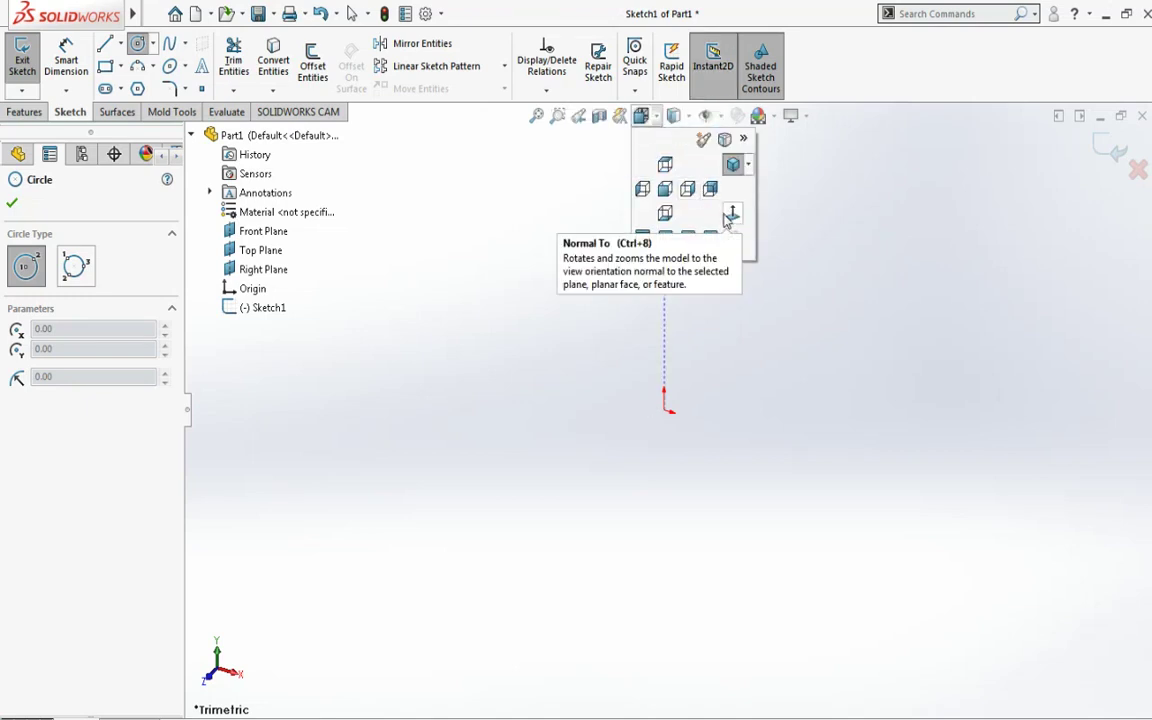
pyautogui.click(730, 218)
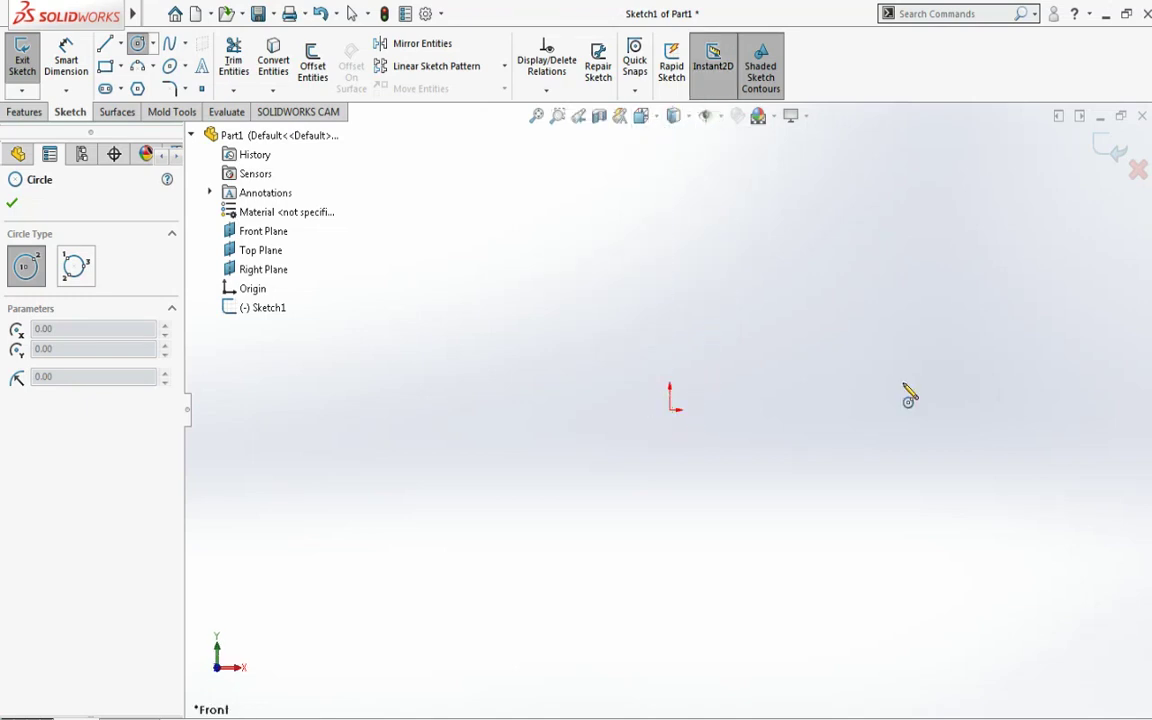
pyautogui.click(670, 410)
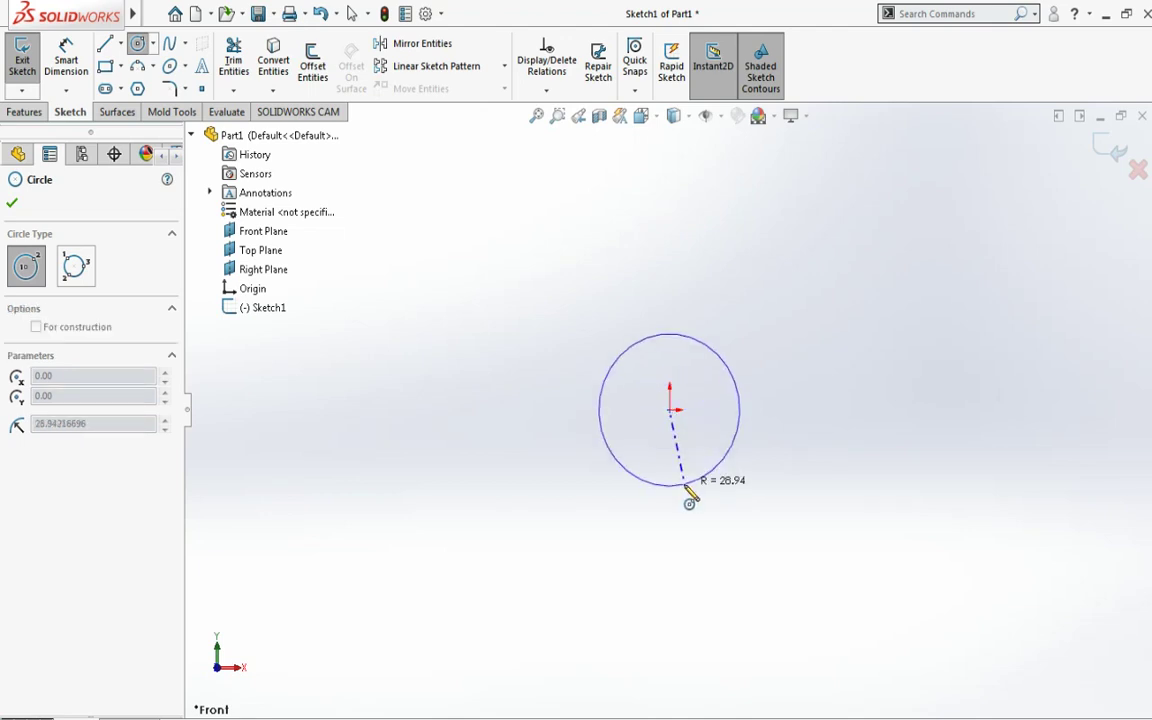
pyautogui.click(686, 486)
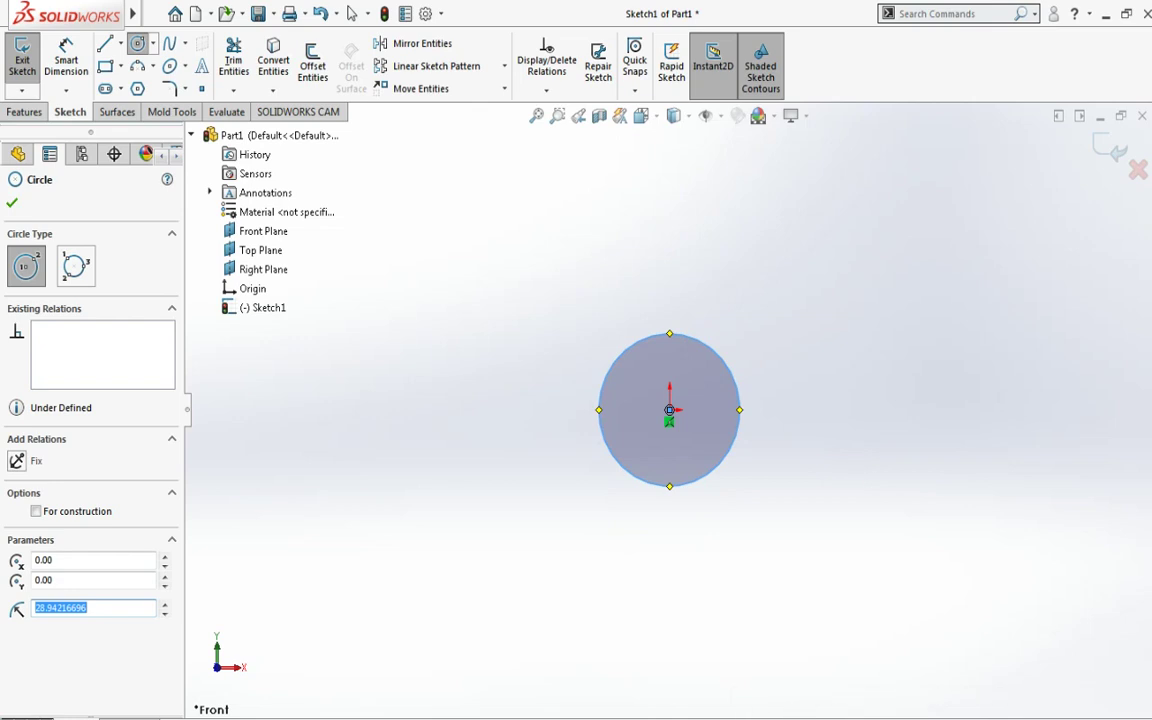
pyautogui.write('12')
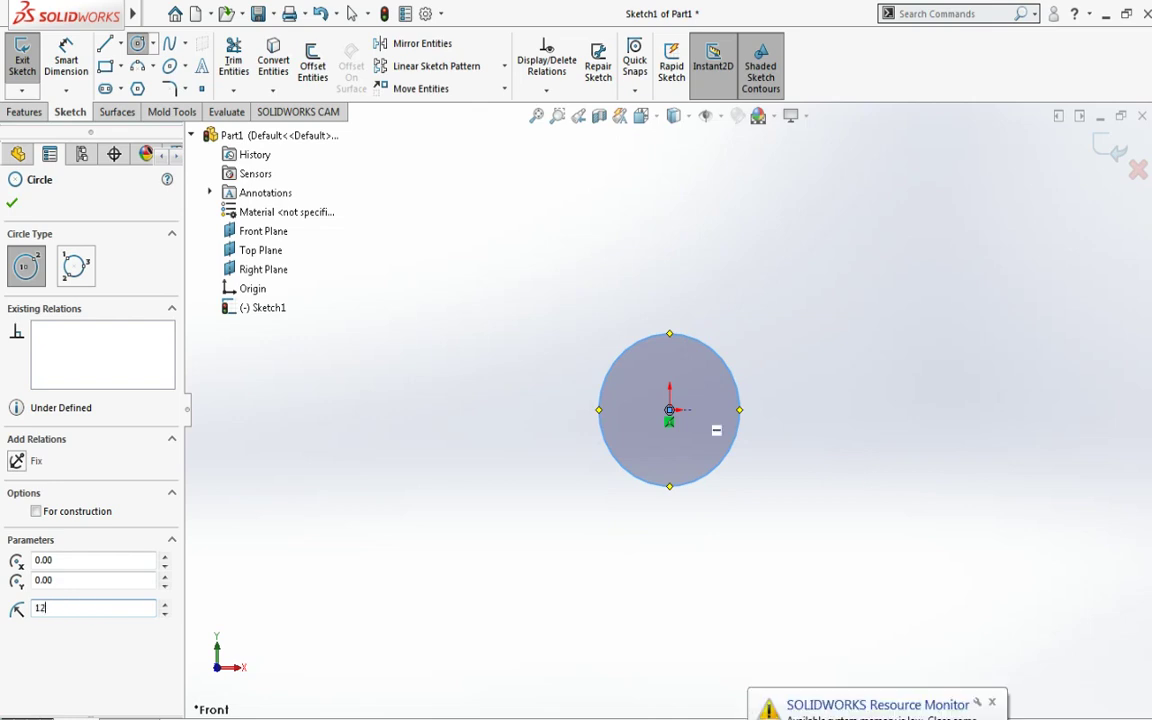
pyautogui.press('Return')
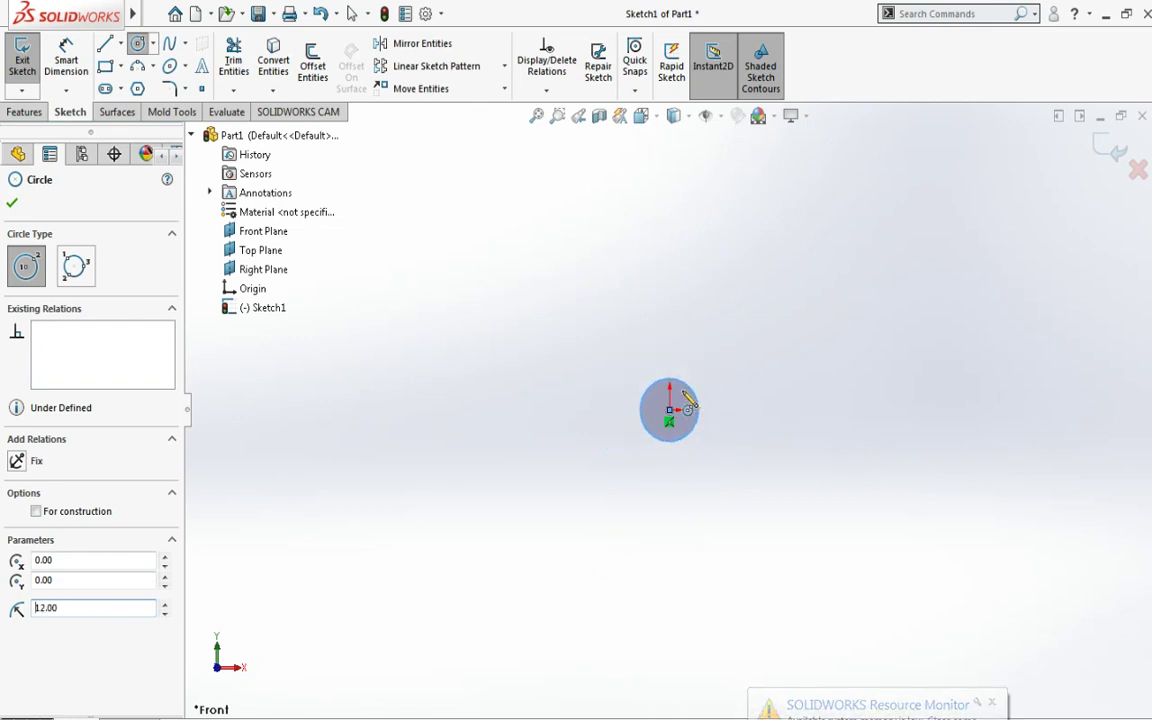
# - Add a concentric 21 mm radius circle around the origin
pyautogui.click(669, 410)
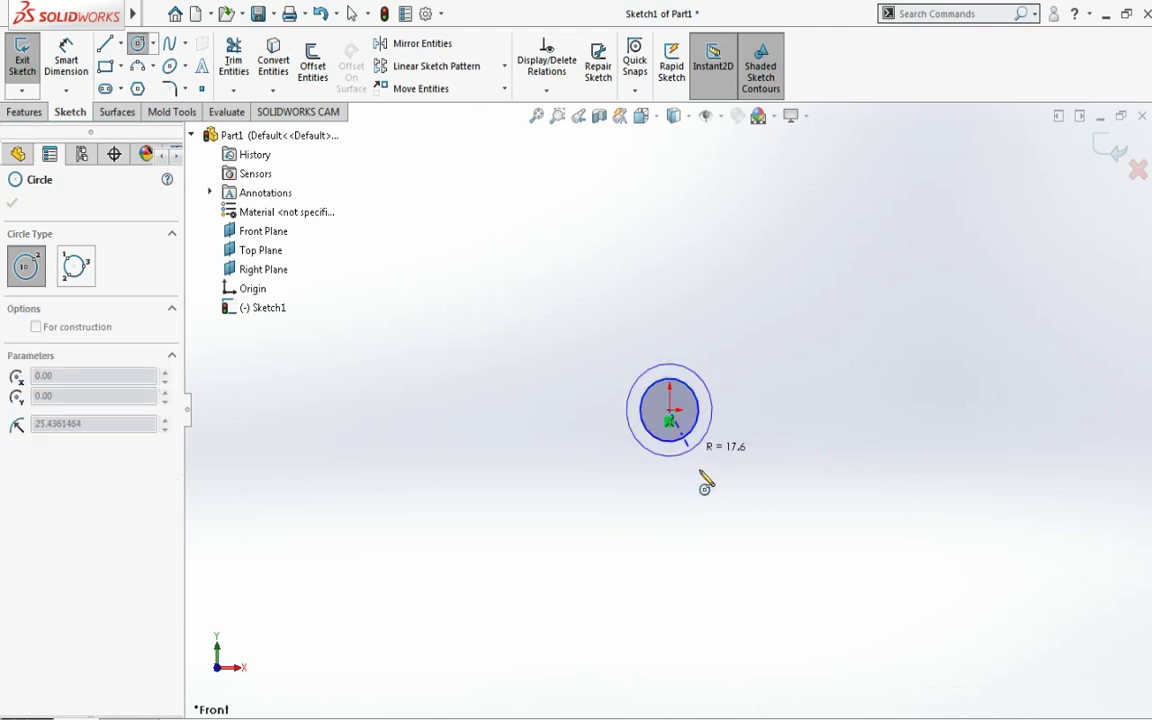
pyautogui.click(704, 479)
pyautogui.write('21.00')
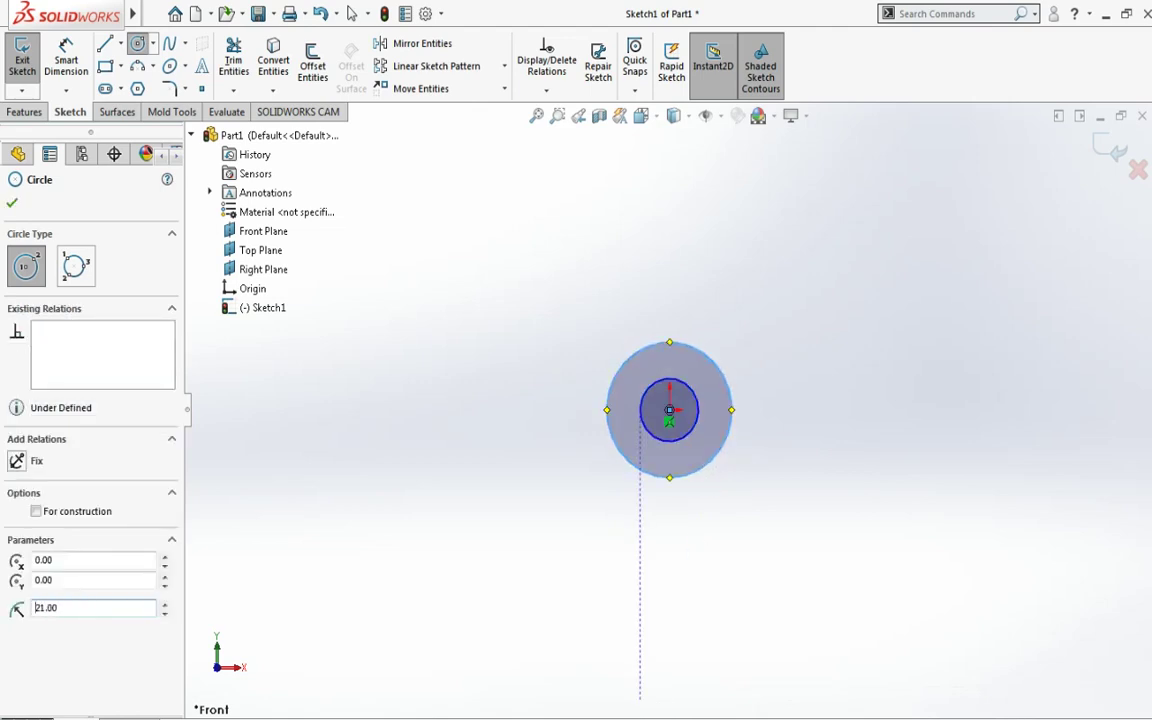
pyautogui.press('Return')
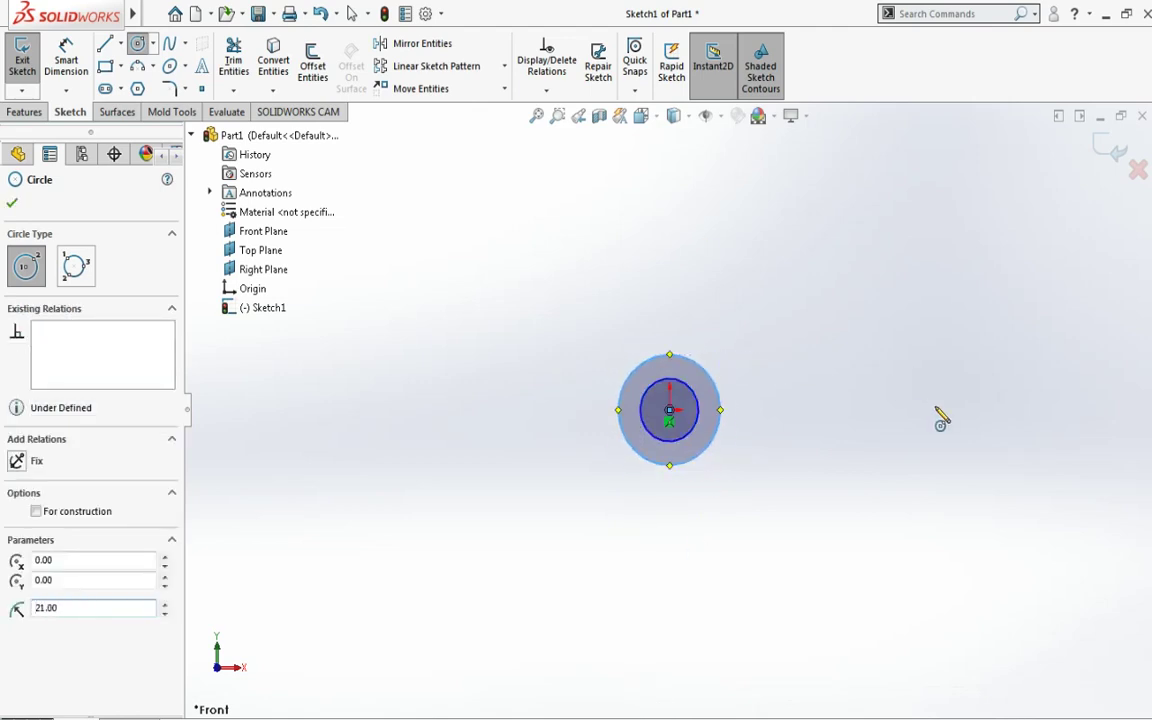
# - Draw an 18 mm radius circle to the right of the origin
pyautogui.click(1021, 404)
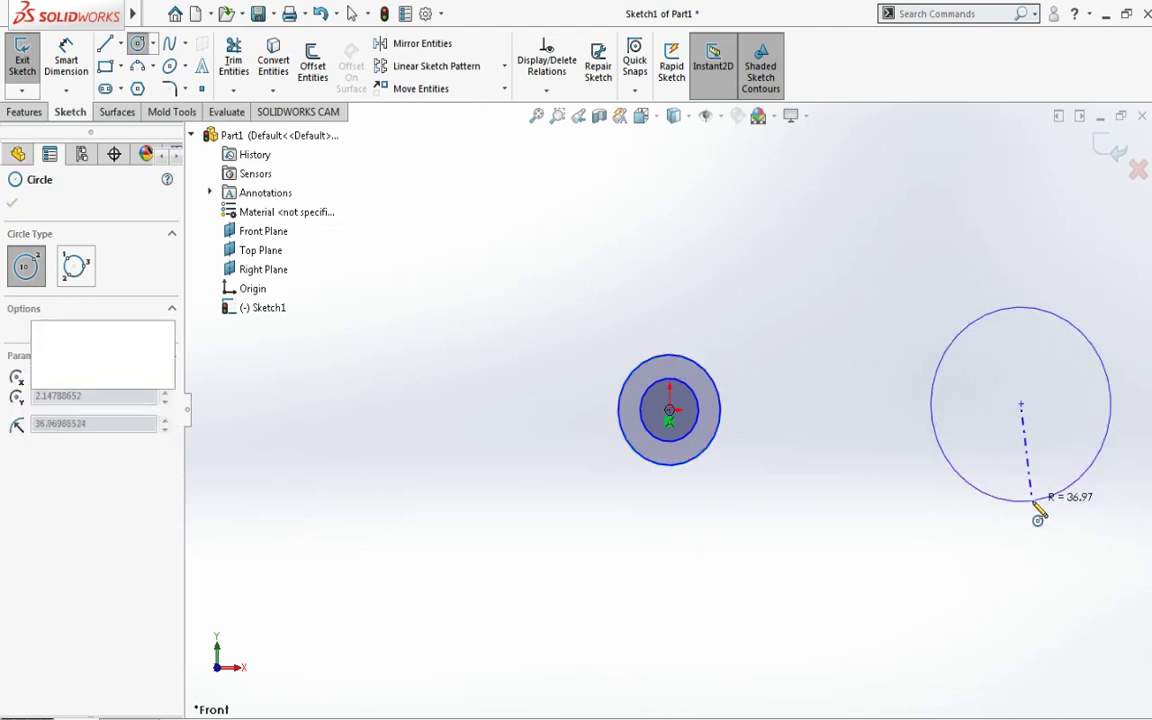
pyautogui.click(1035, 494)
pyautogui.write('18')
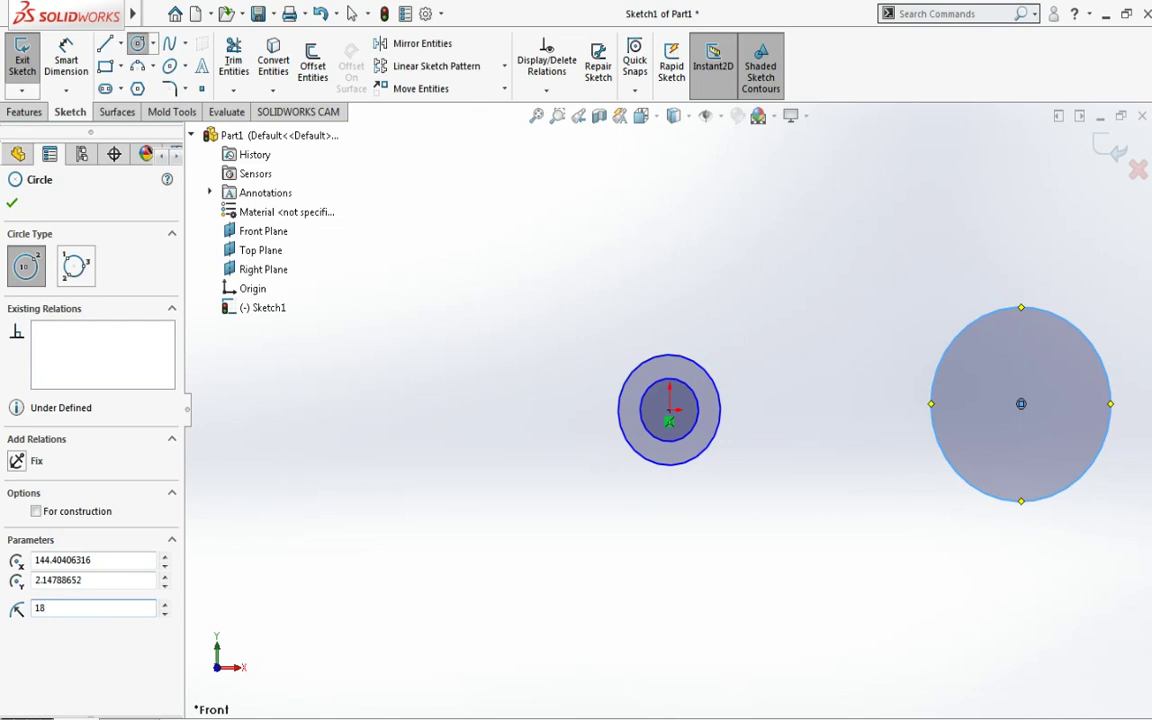
pyautogui.press('Return')
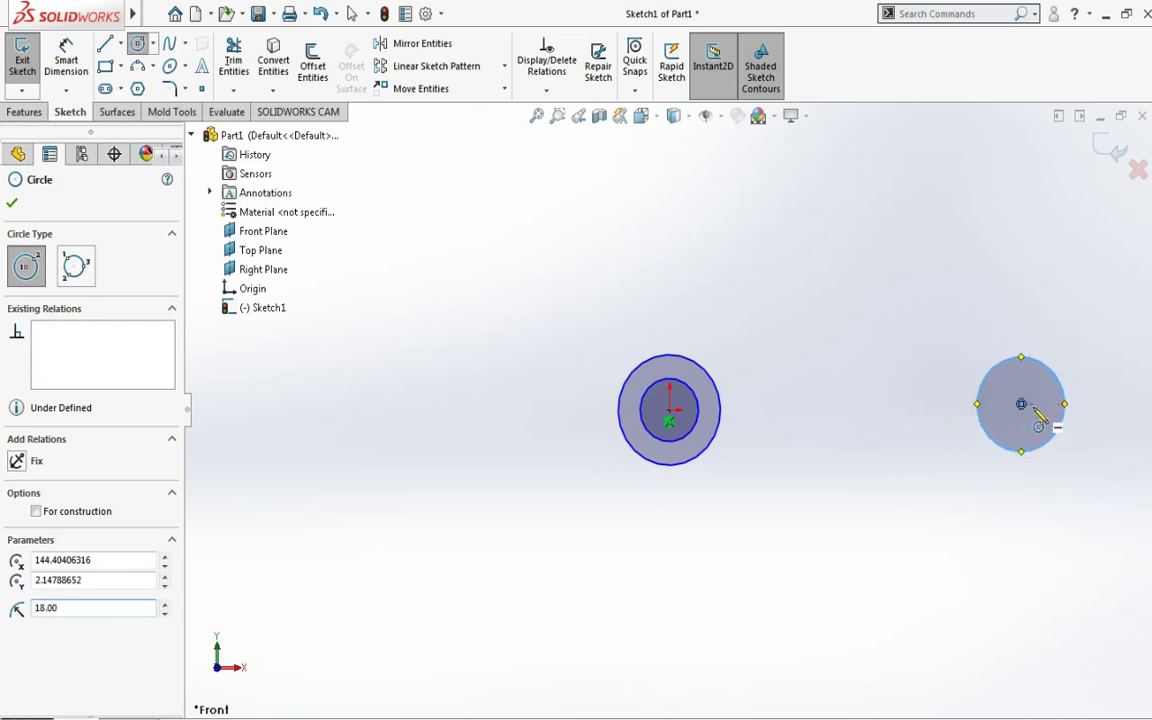
# - Add a concentric 32 mm radius circle around the right-hand circle
pyautogui.click(1021, 404)
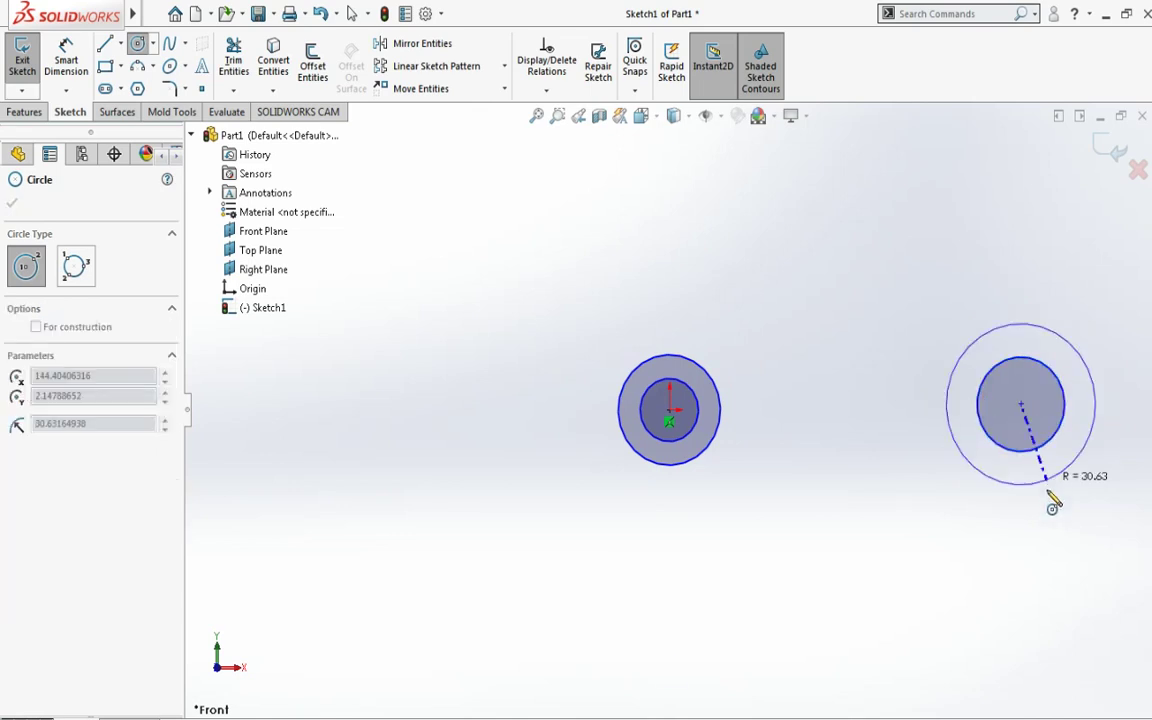
pyautogui.click(1056, 543)
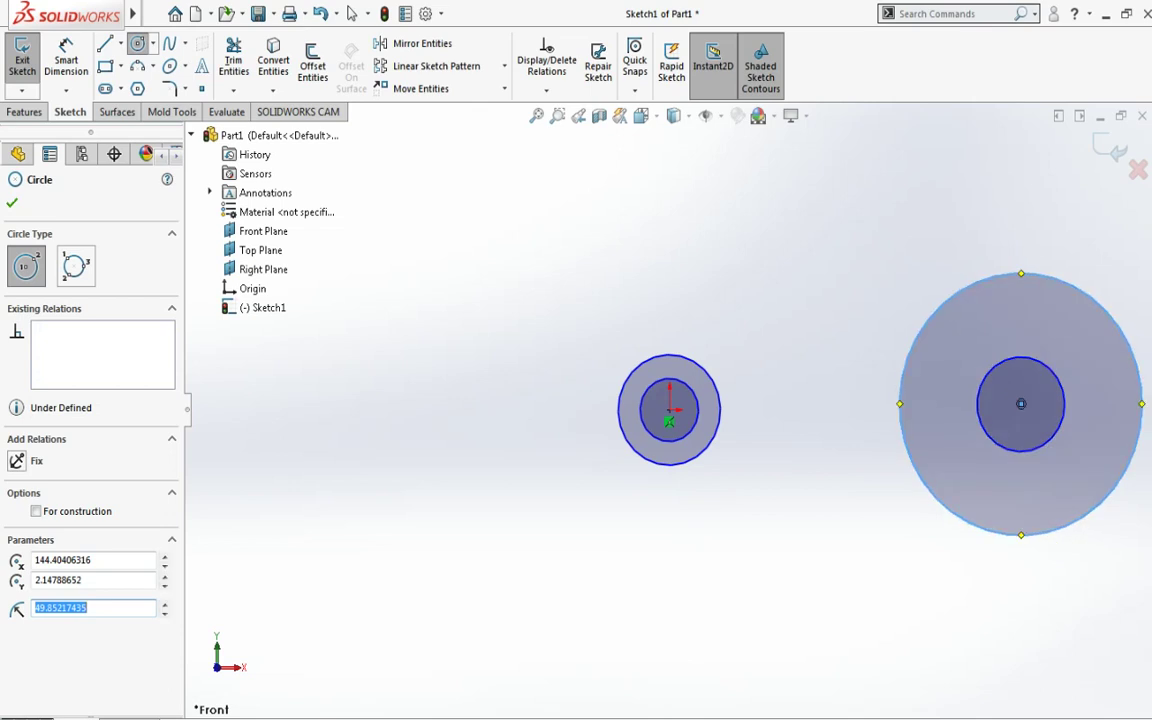
pyautogui.write('32')
pyautogui.press('Return')
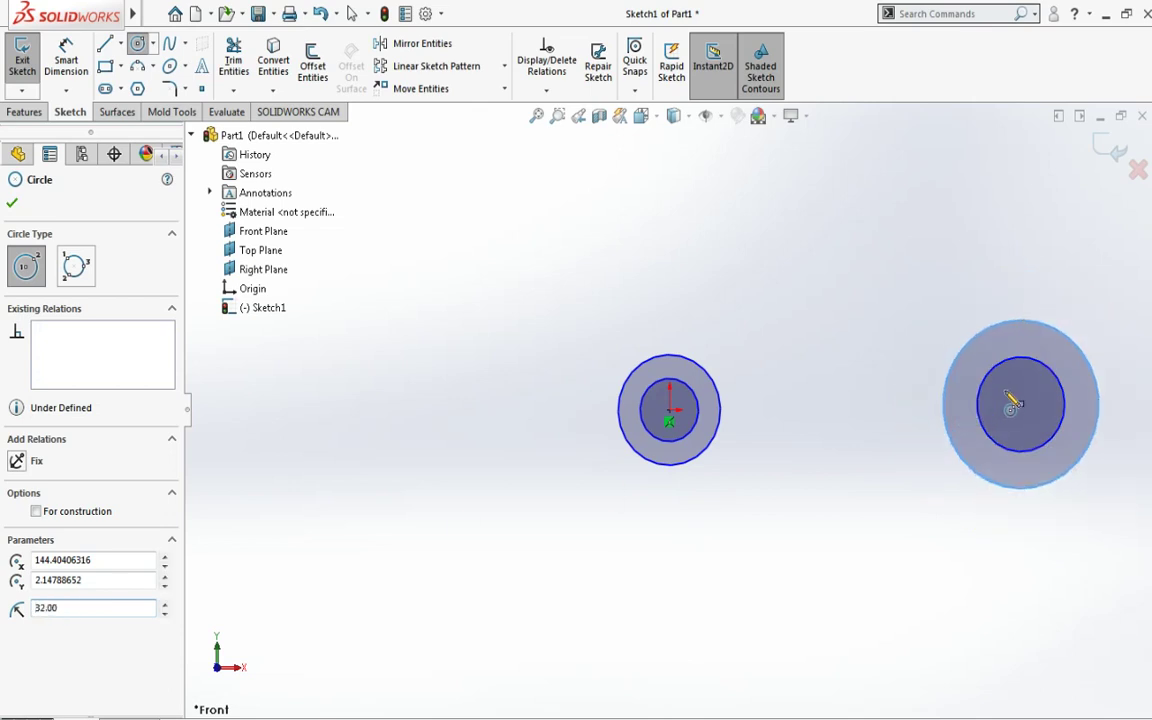
pyautogui.scroll(-1, 905, 365)
pyautogui.scroll(1, 1005, 398)
pyautogui.scroll(-1, 1000, 390)
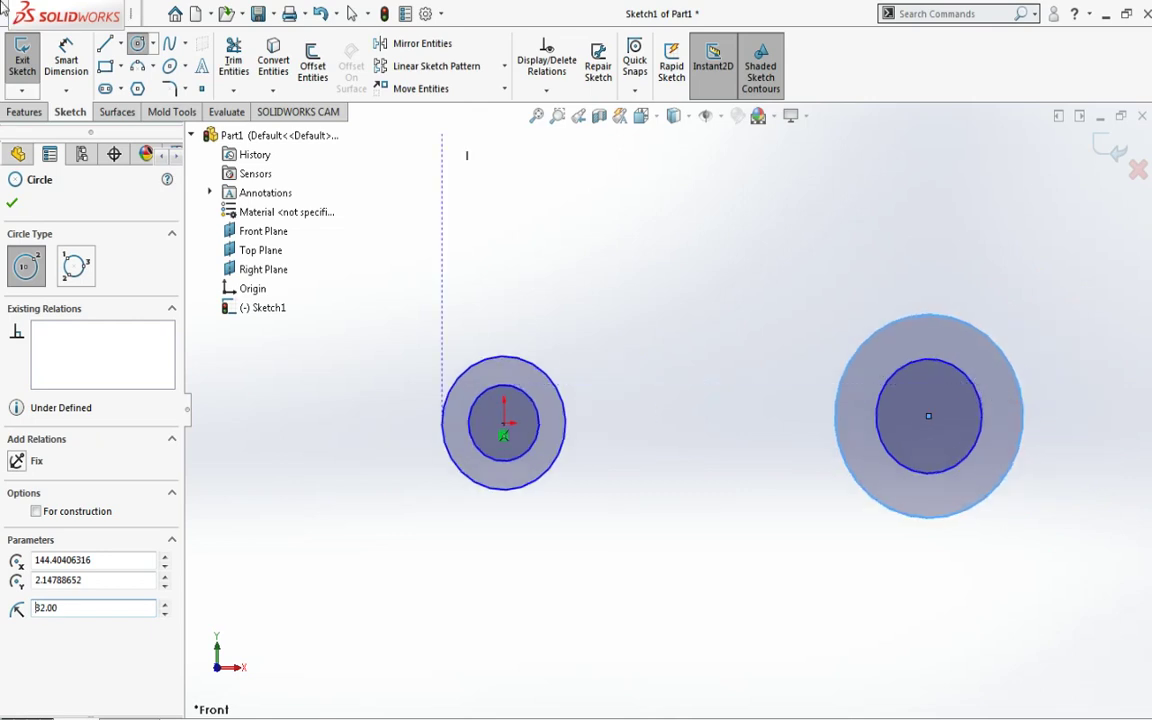
# - Draw lines joining the outer circles across their tops and bottoms
pyautogui.click(105, 43)
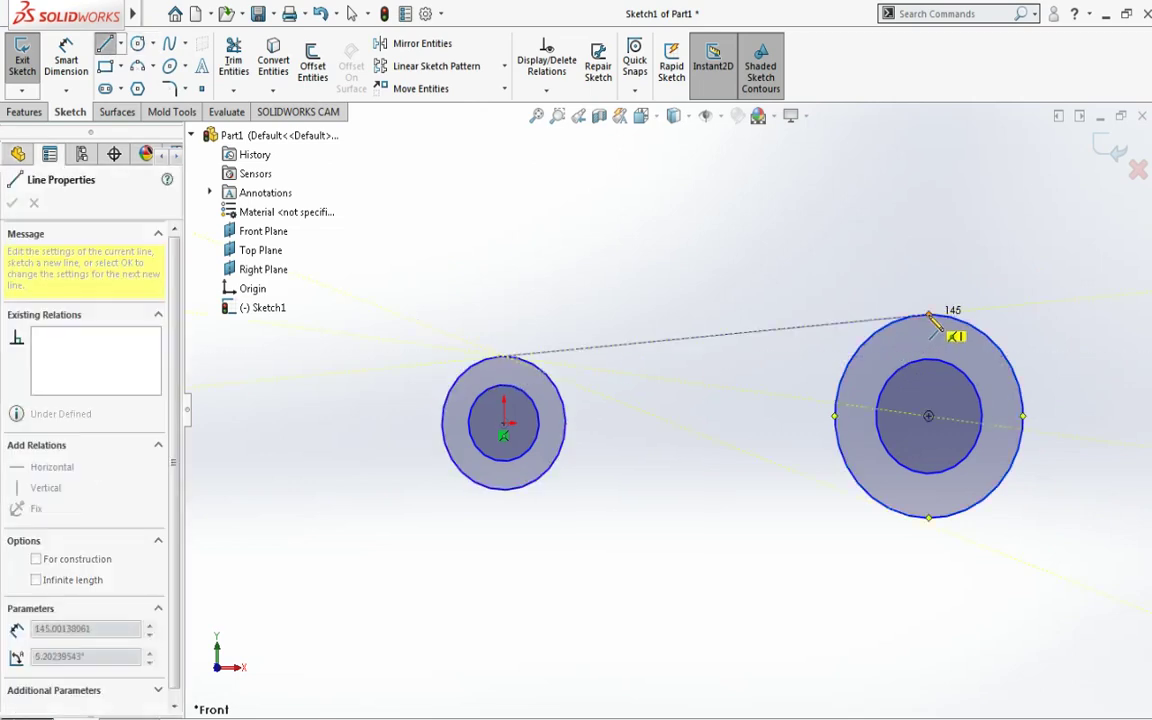
pyautogui.click(928, 316)
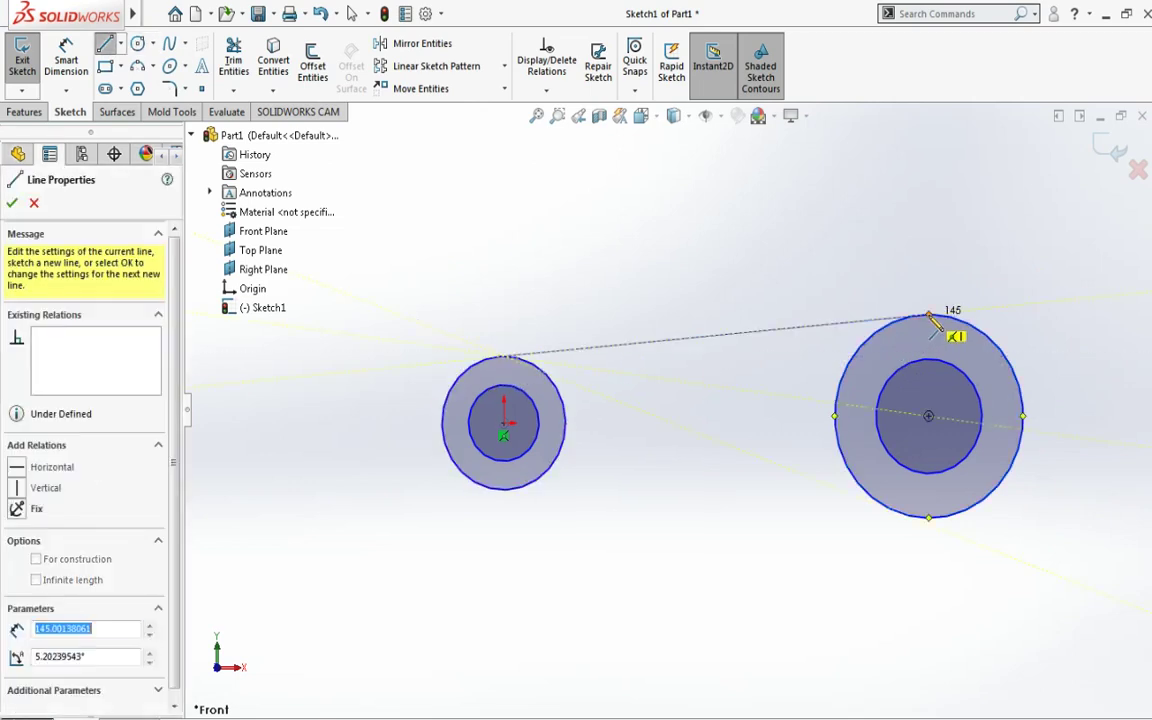
pyautogui.click(928, 517)
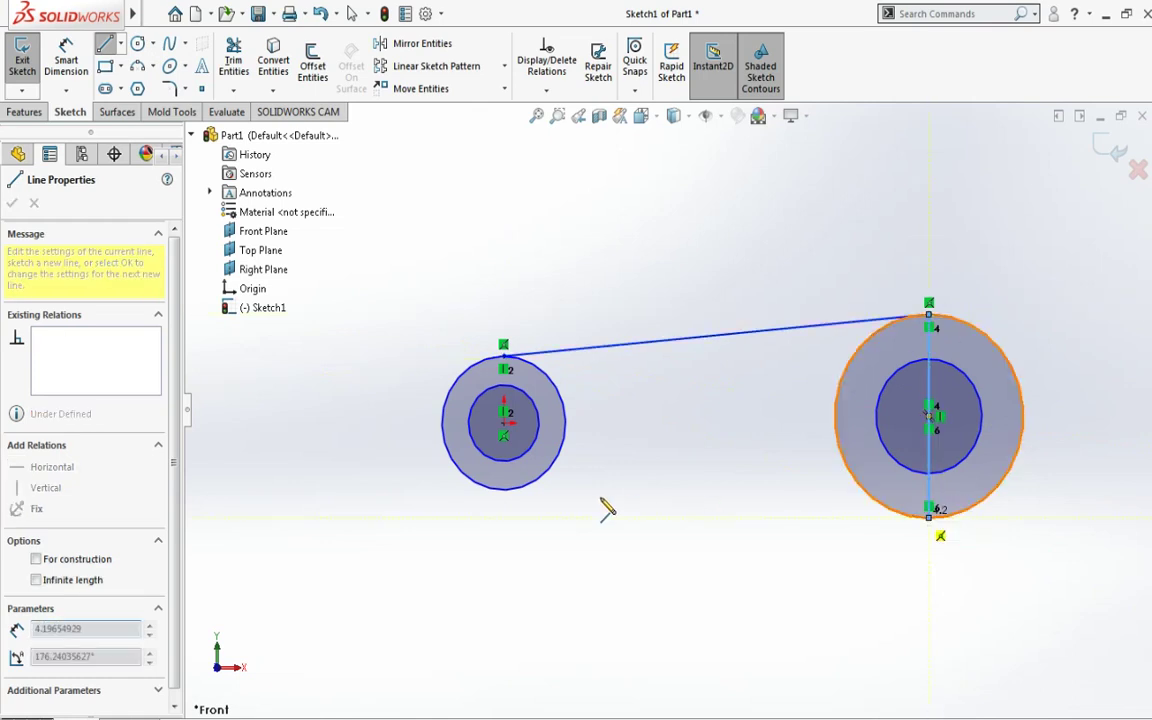
pyautogui.click(507, 493)
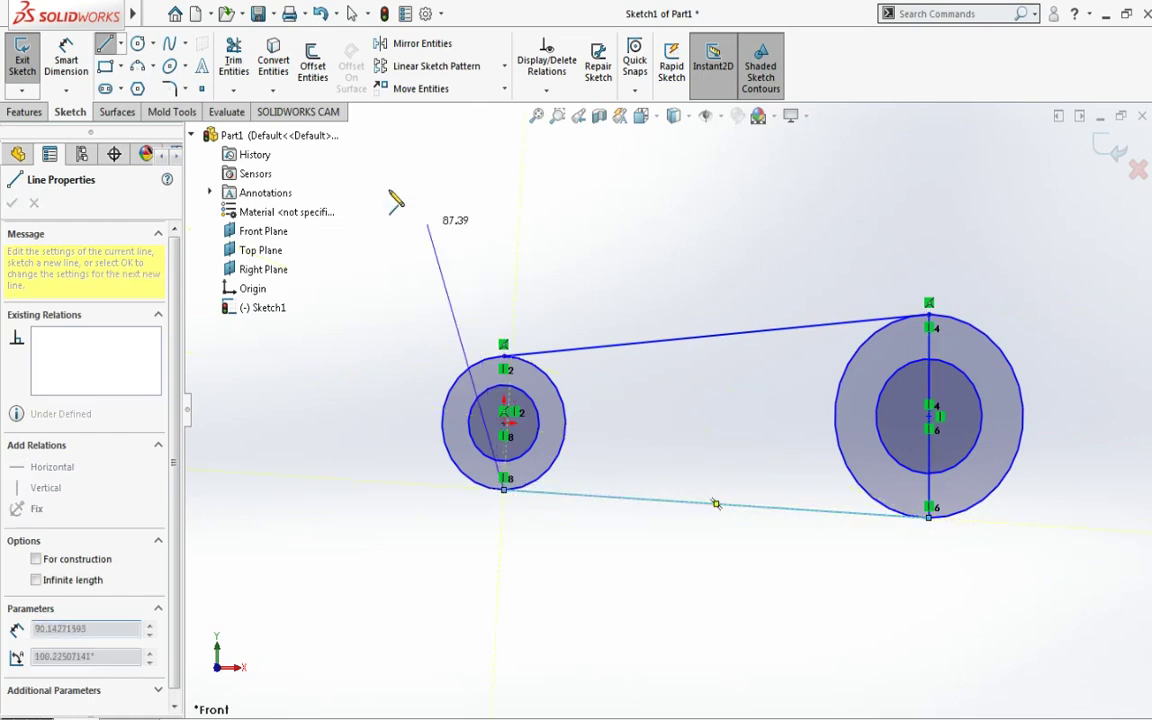
# - Trim away the helper vertical line inside the right boss
pyautogui.click(233, 60)
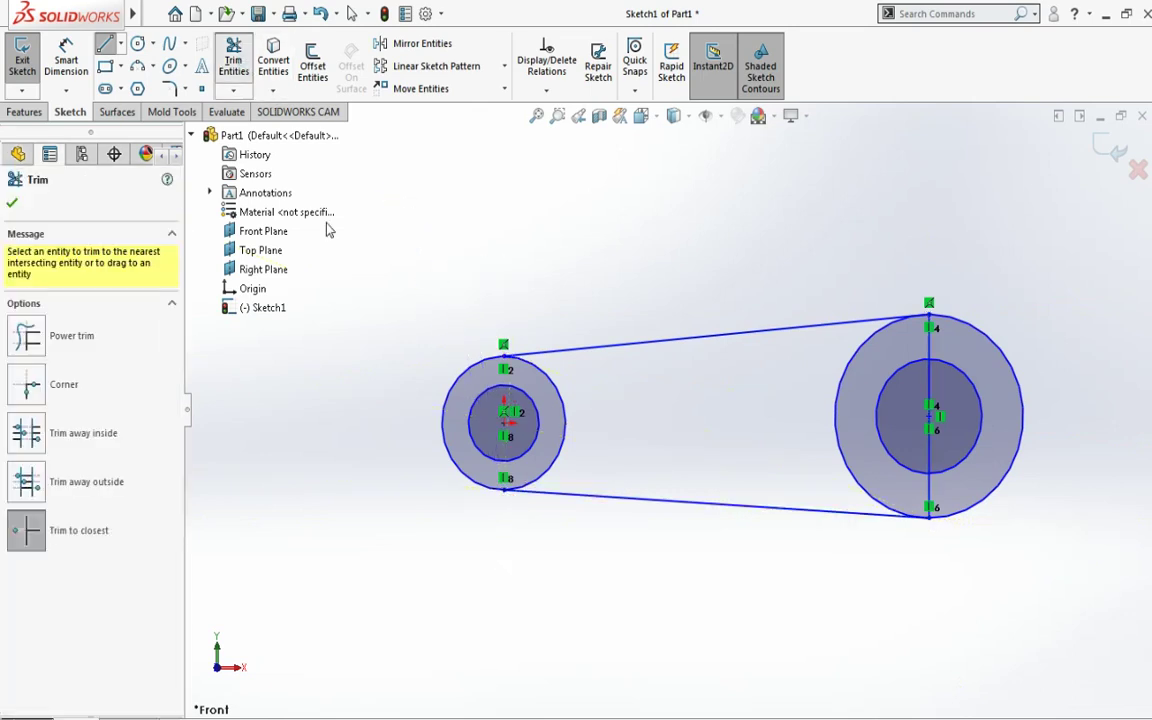
pyautogui.click(928, 340)
pyautogui.click(929, 392)
pyautogui.click(931, 492)
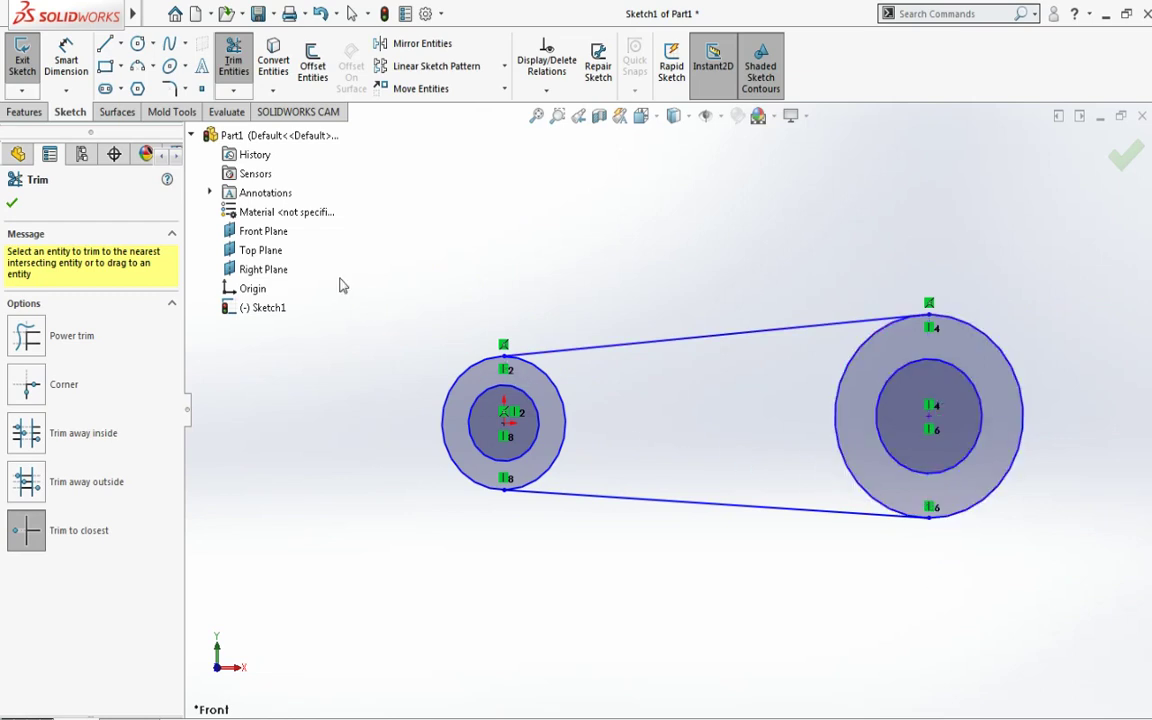
pyautogui.click(24, 111)
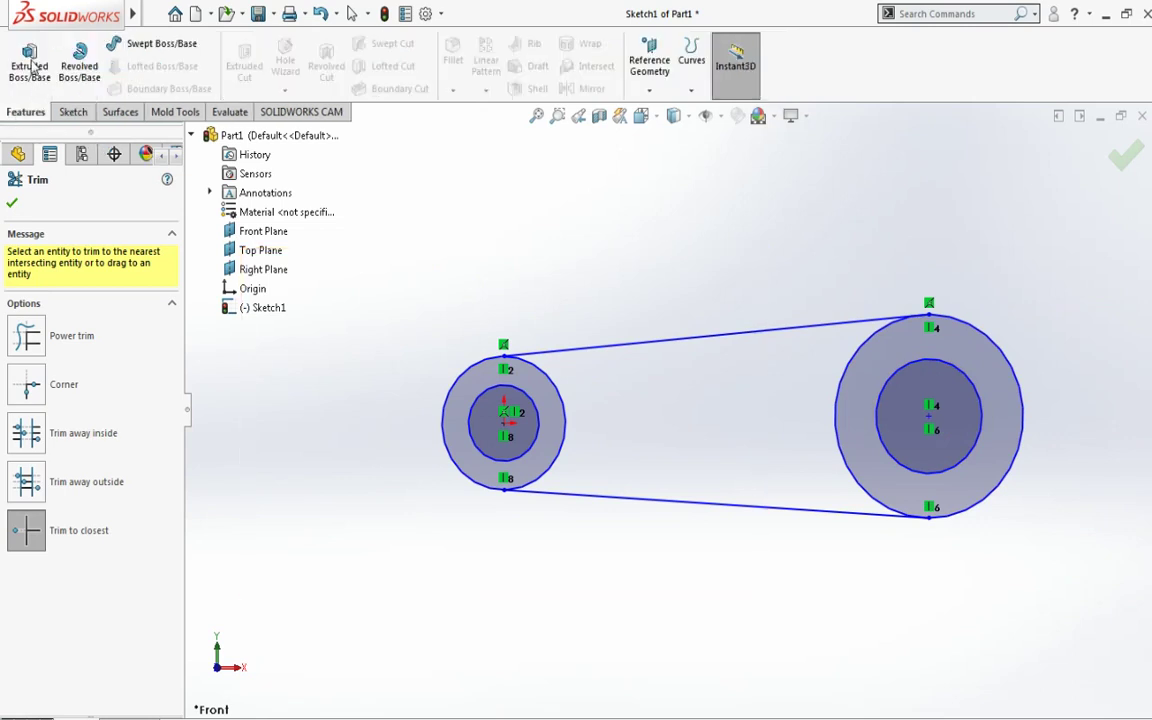
# - Extrude the link sketch 12 mm as Boss-Extrude1, accepting the open-contour warning
pyautogui.click(31, 63)
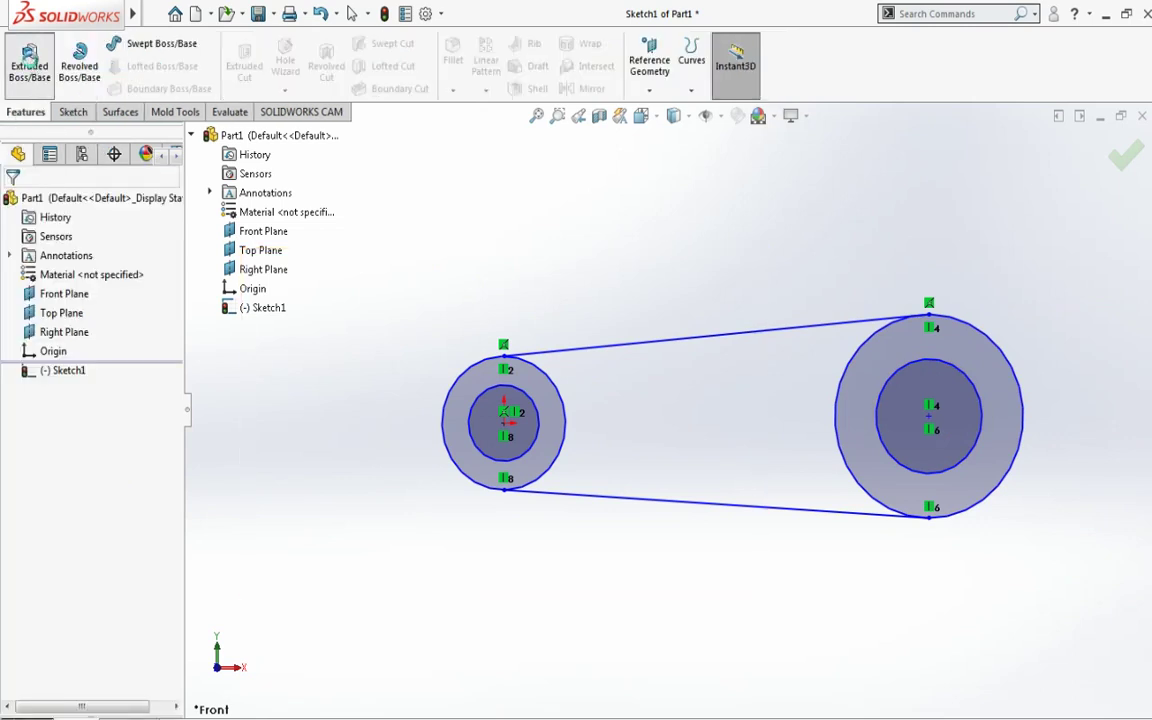
pyautogui.click(30, 63)
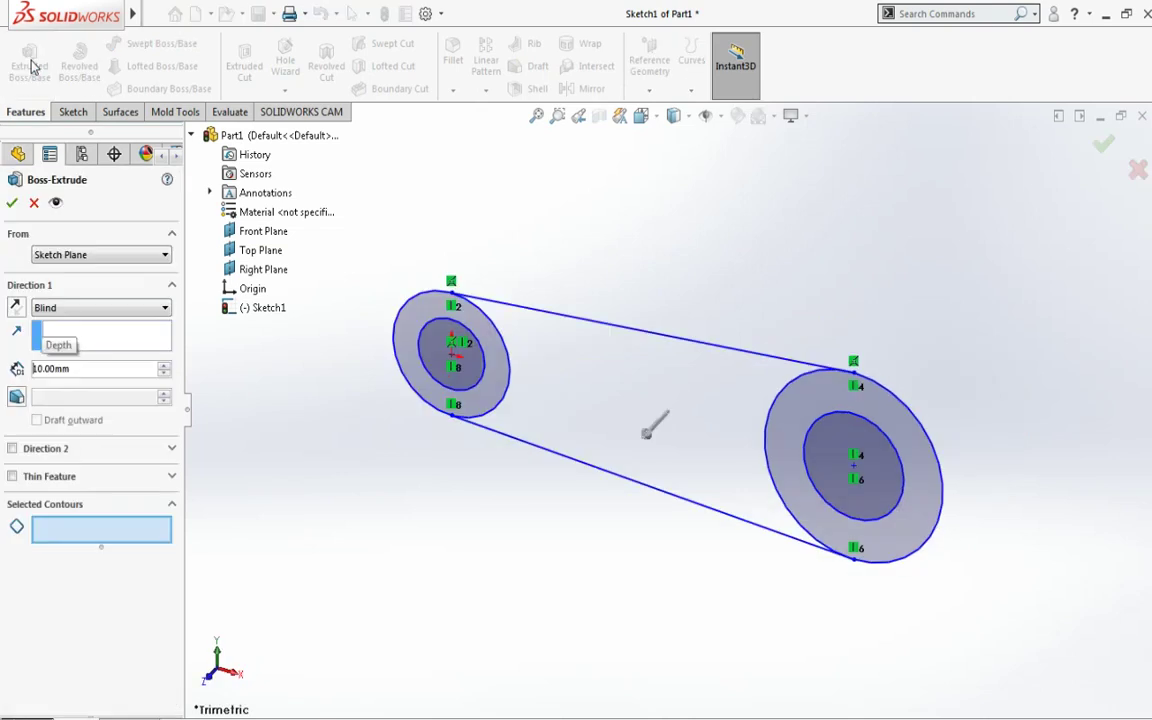
pyautogui.click(88, 368)
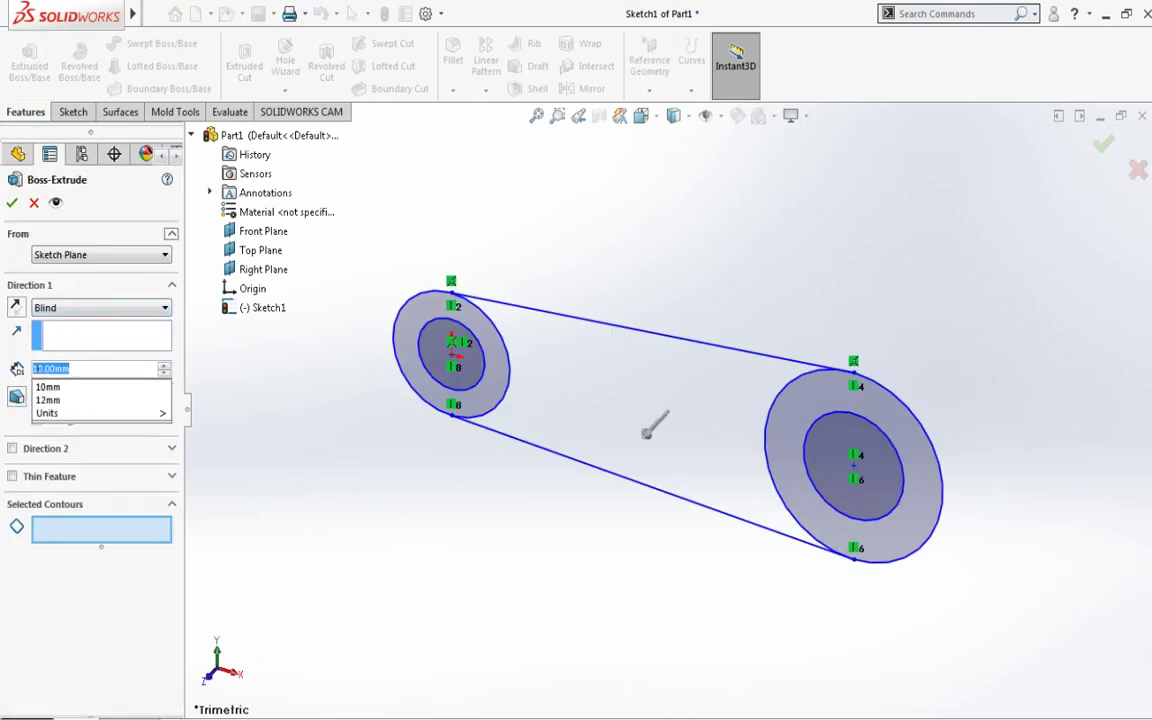
pyautogui.write('1')
pyautogui.press('Return')
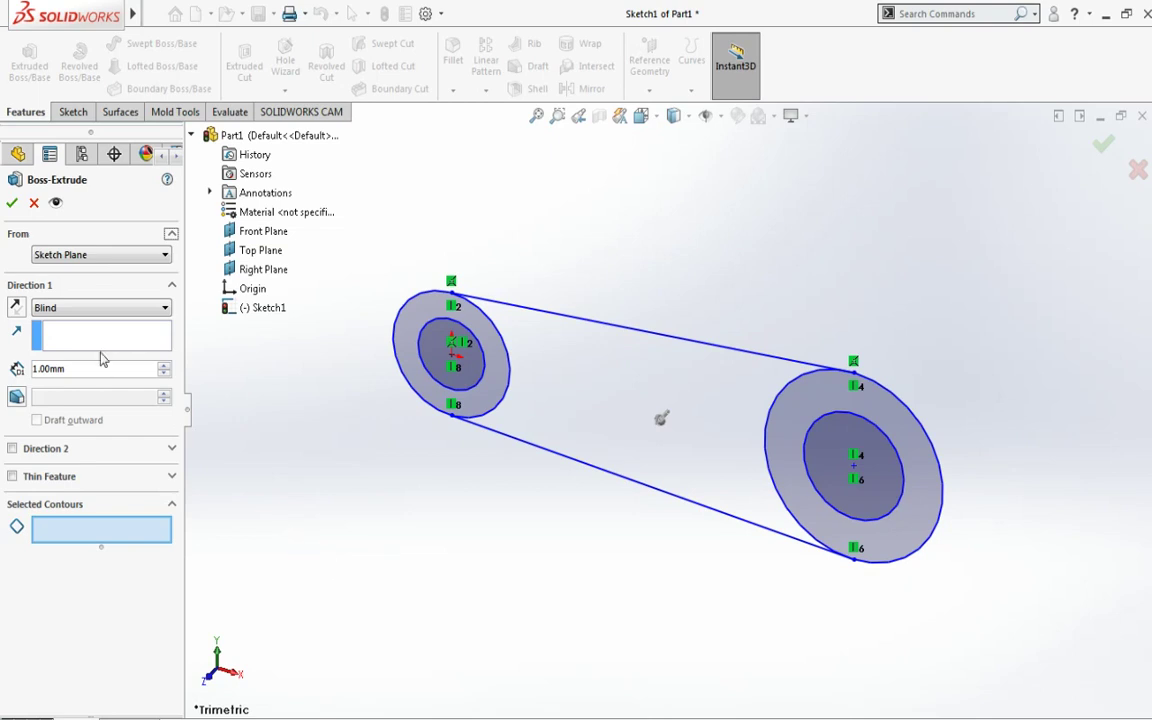
pyautogui.write('2')
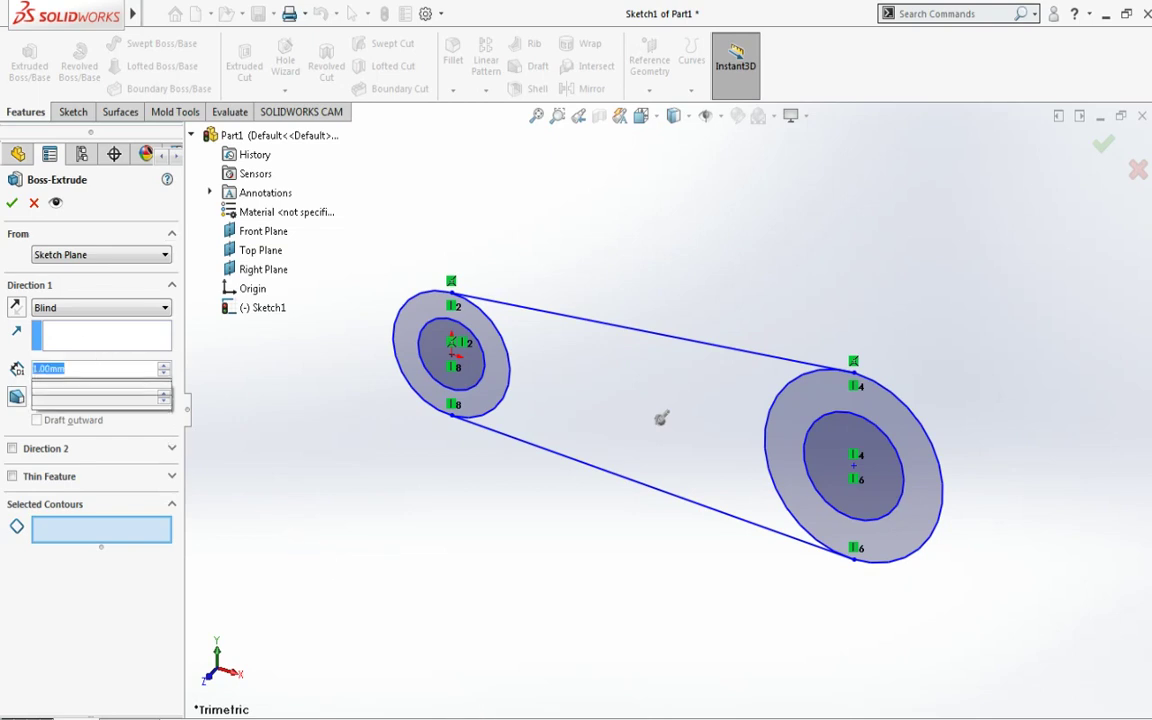
pyautogui.press('Return')
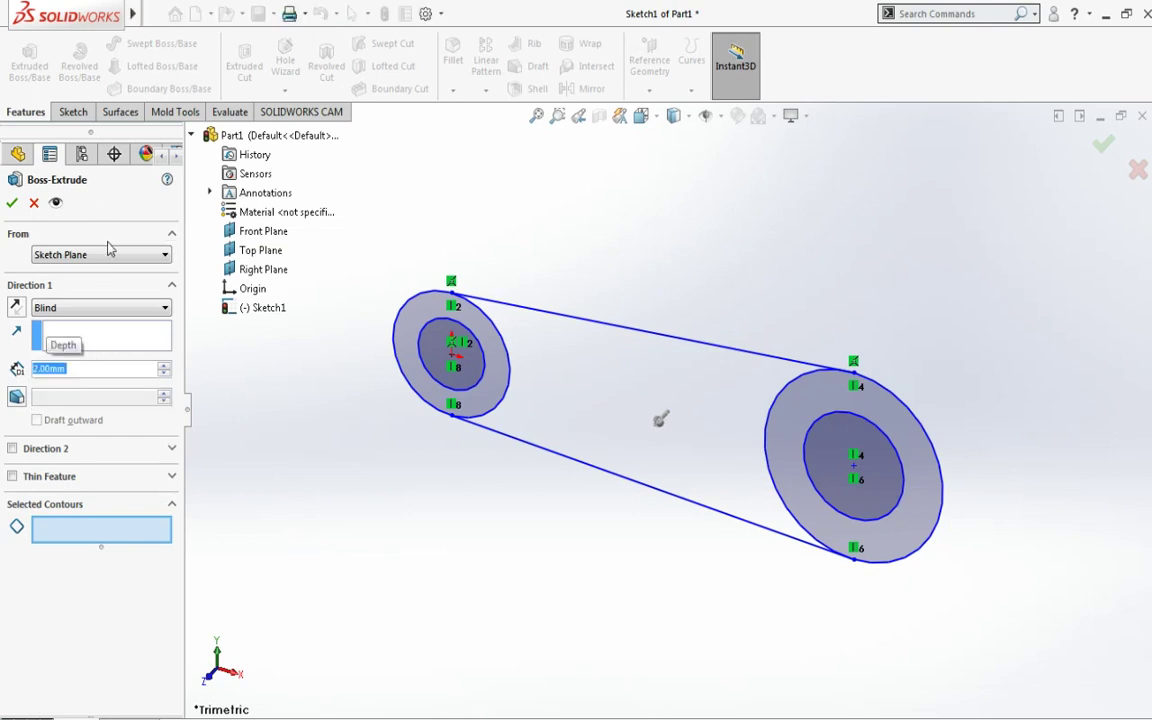
pyautogui.click(164, 366)
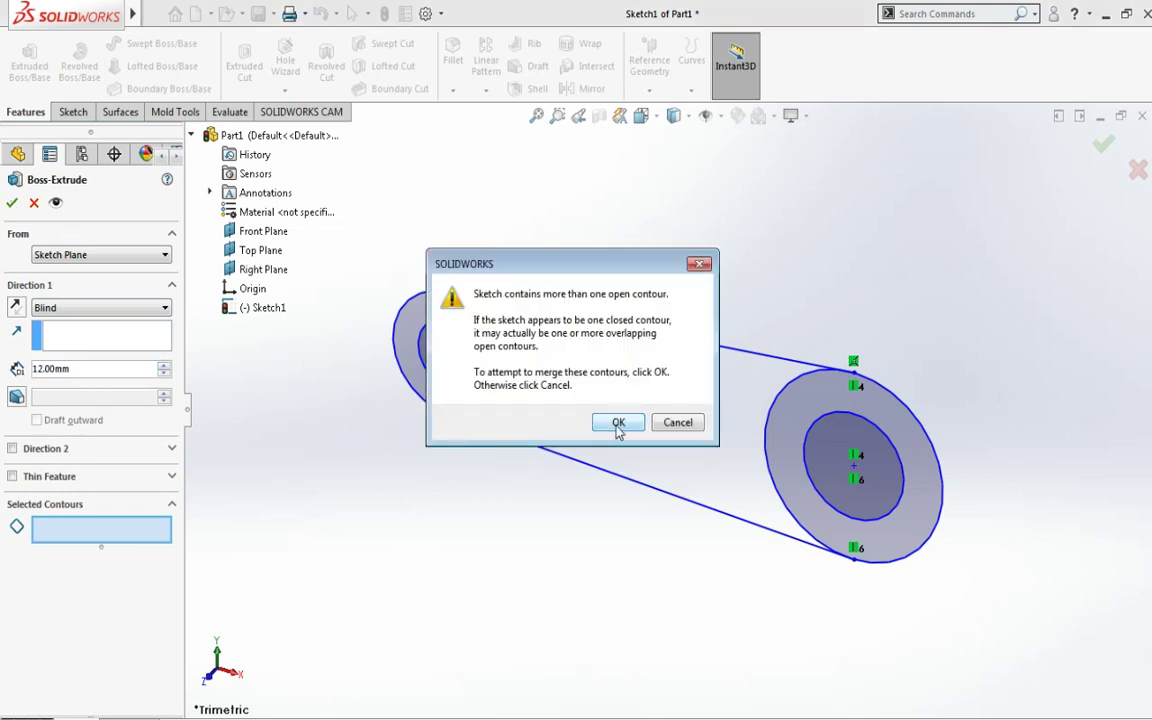
pyautogui.click(619, 424)
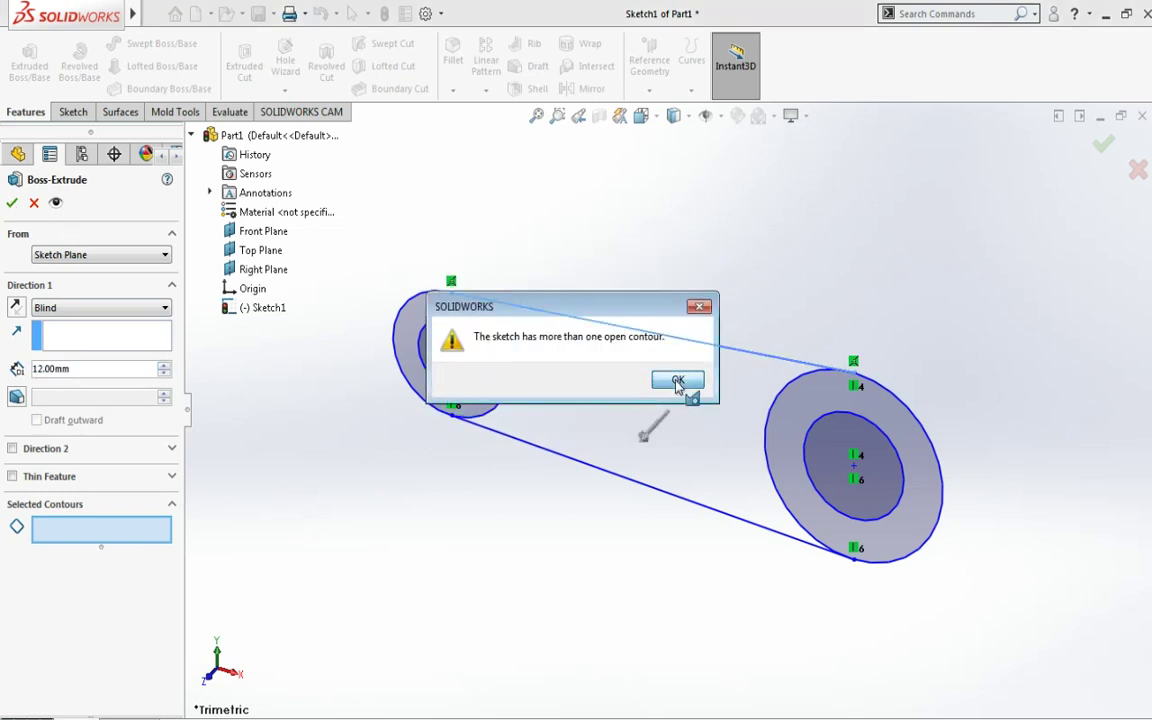
pyautogui.click(677, 383)
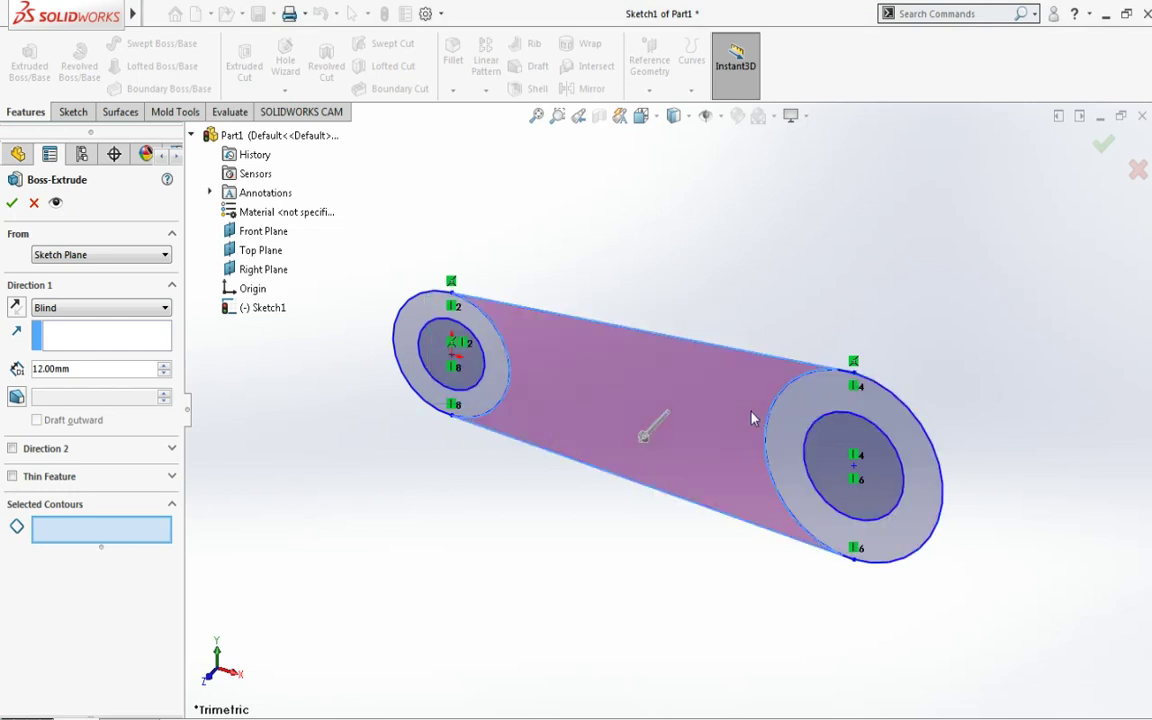
pyautogui.click(12, 203)
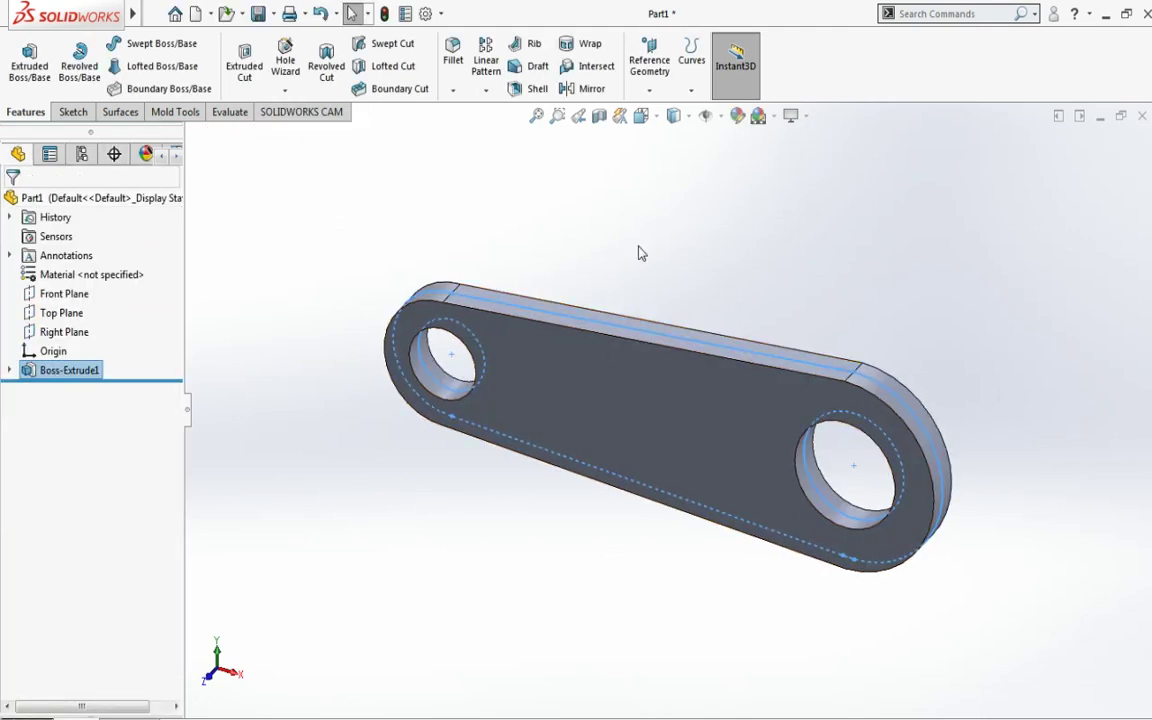
# - Start a sketch on the link's top face and view it normal-to
pyautogui.moveTo(638, 252)
pyautogui.mouseDown(button='middle')
pyautogui.moveTo(581, 480)
pyautogui.moveTo(749, 527)
pyautogui.mouseUp(button='middle')
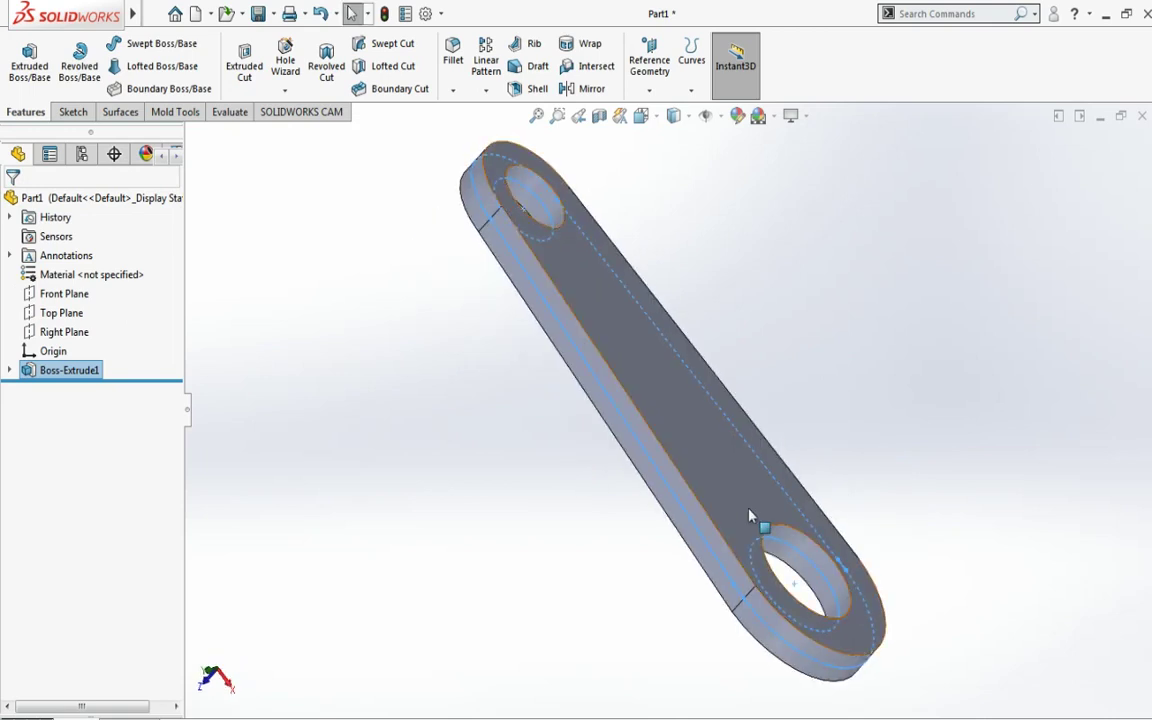
pyautogui.click(749, 527)
pyautogui.rightClick(749, 527)
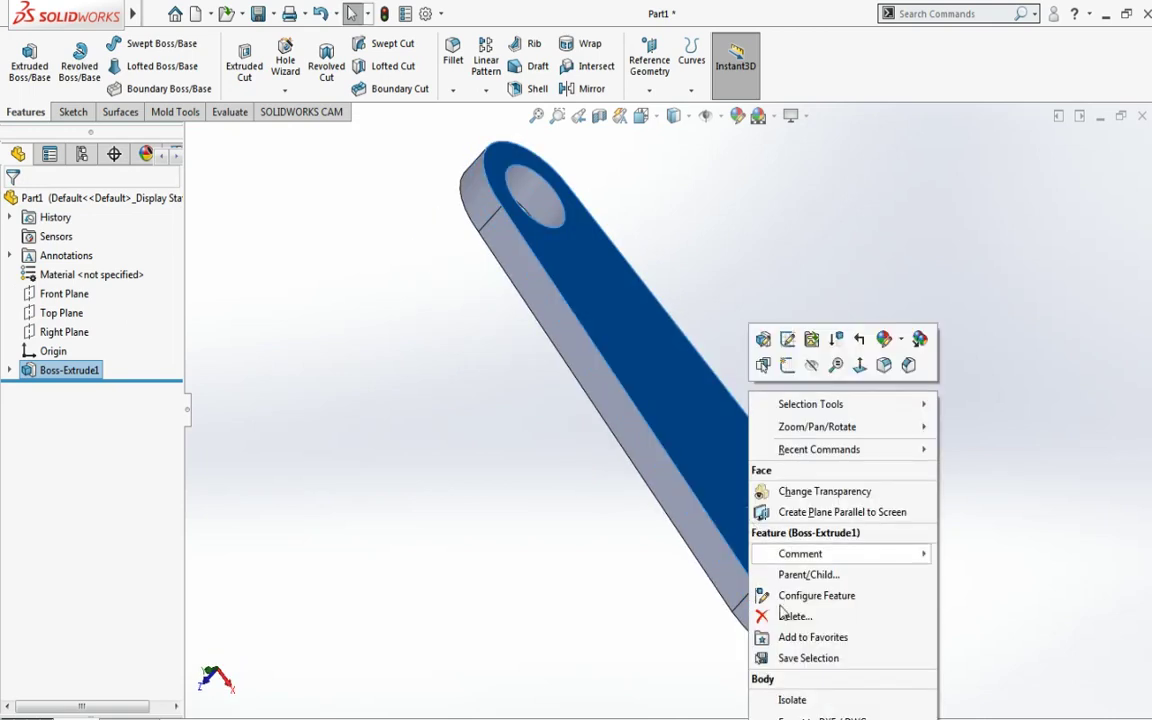
pyautogui.moveTo(817, 426)
pyautogui.click(990, 429)
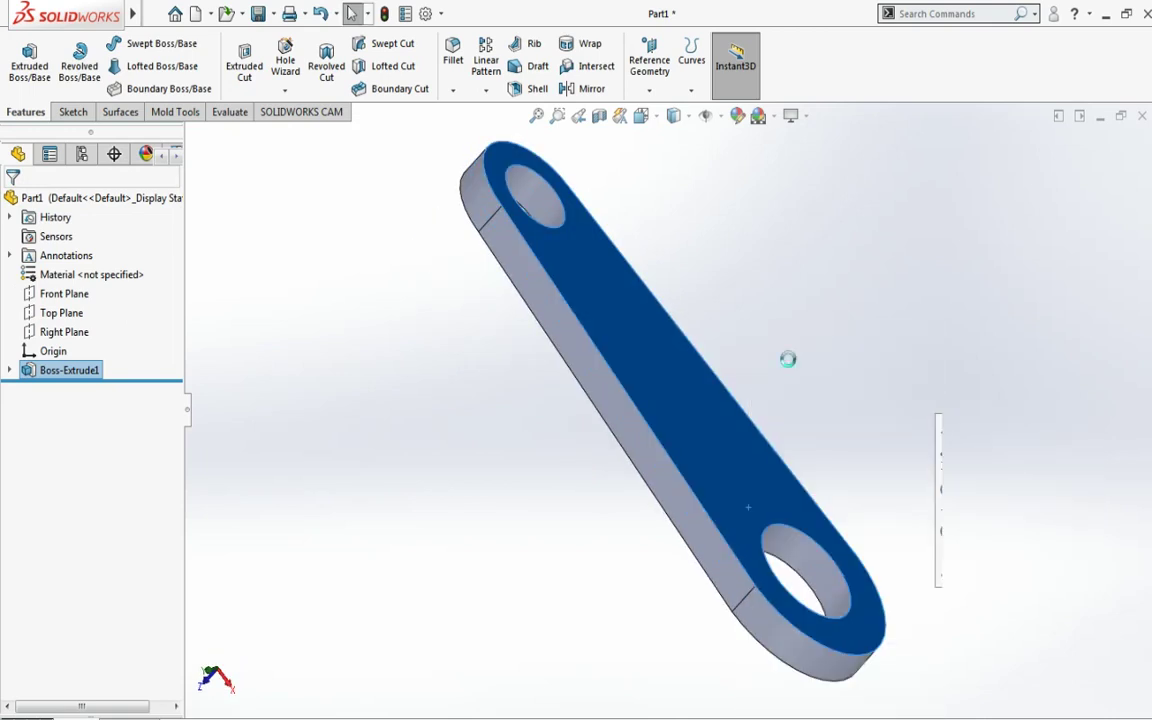
pyautogui.click(789, 358)
pyautogui.press('alt')
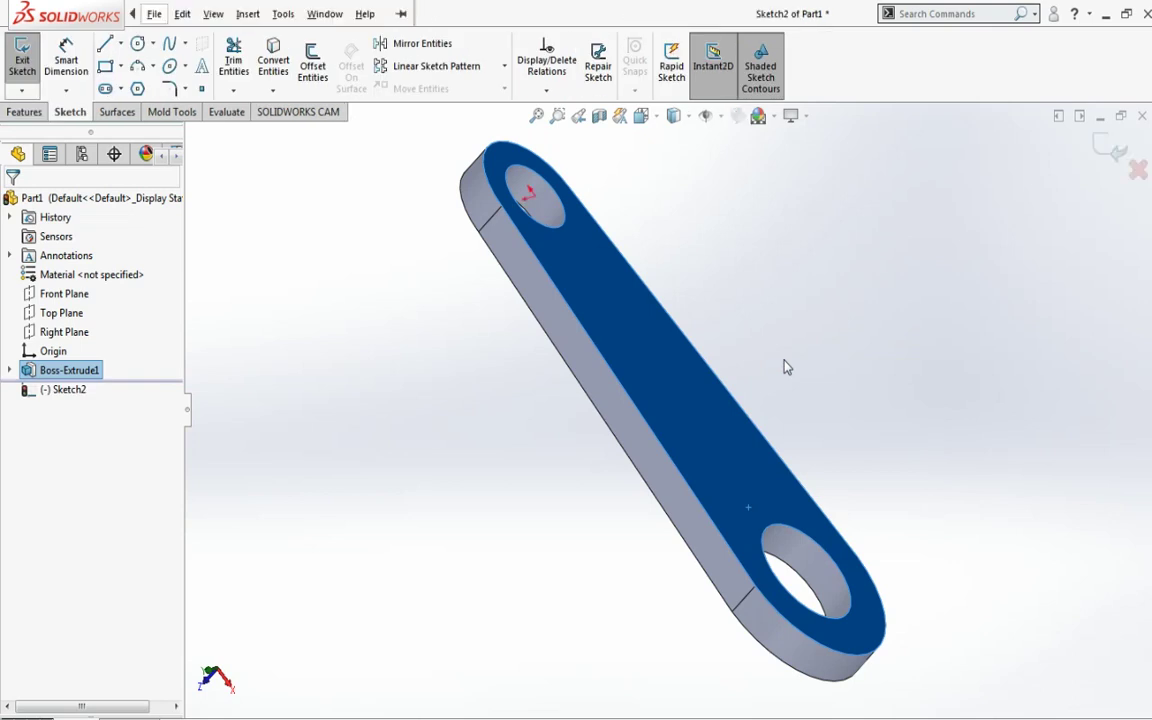
pyautogui.click(654, 117)
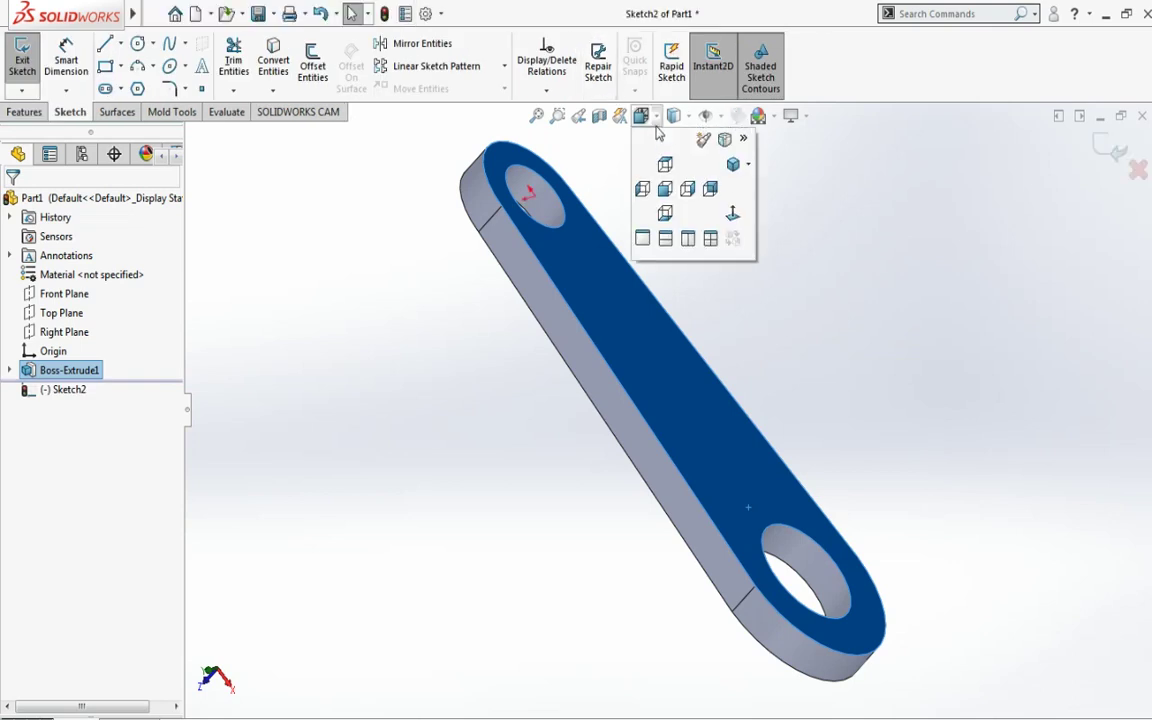
pyautogui.click(732, 216)
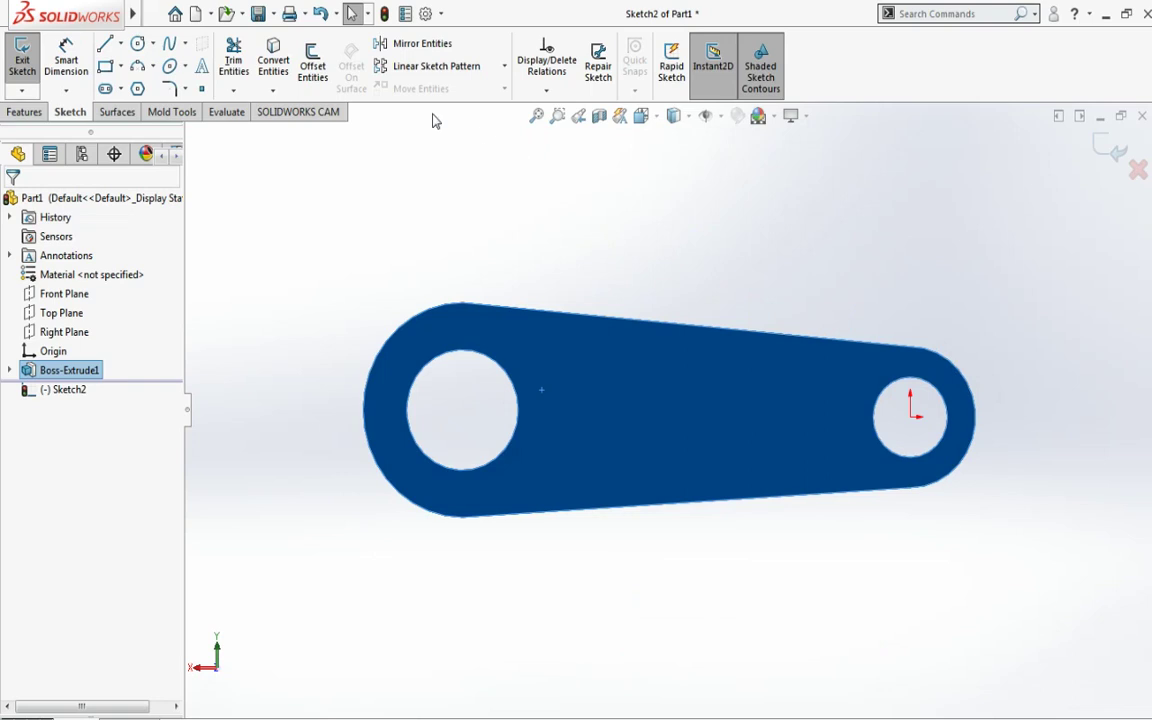
# - Draw a 32 mm radius circle centred on the left hole
pyautogui.click(138, 44)
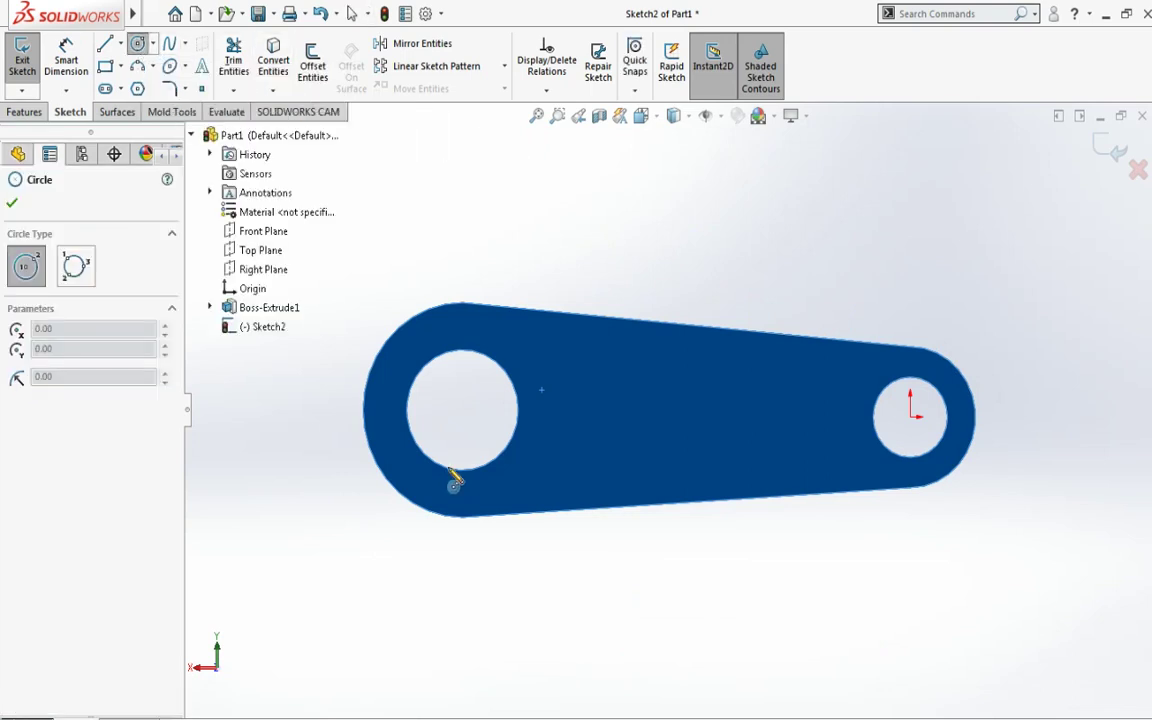
pyautogui.click(462, 410)
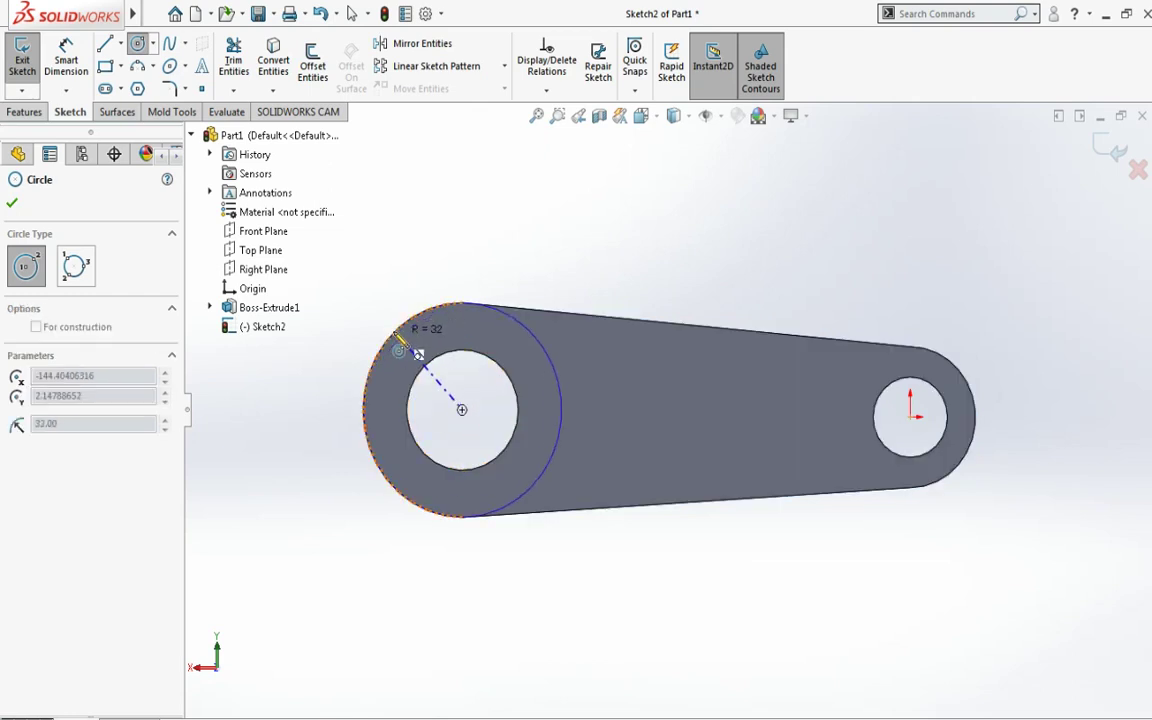
pyautogui.click(395, 336)
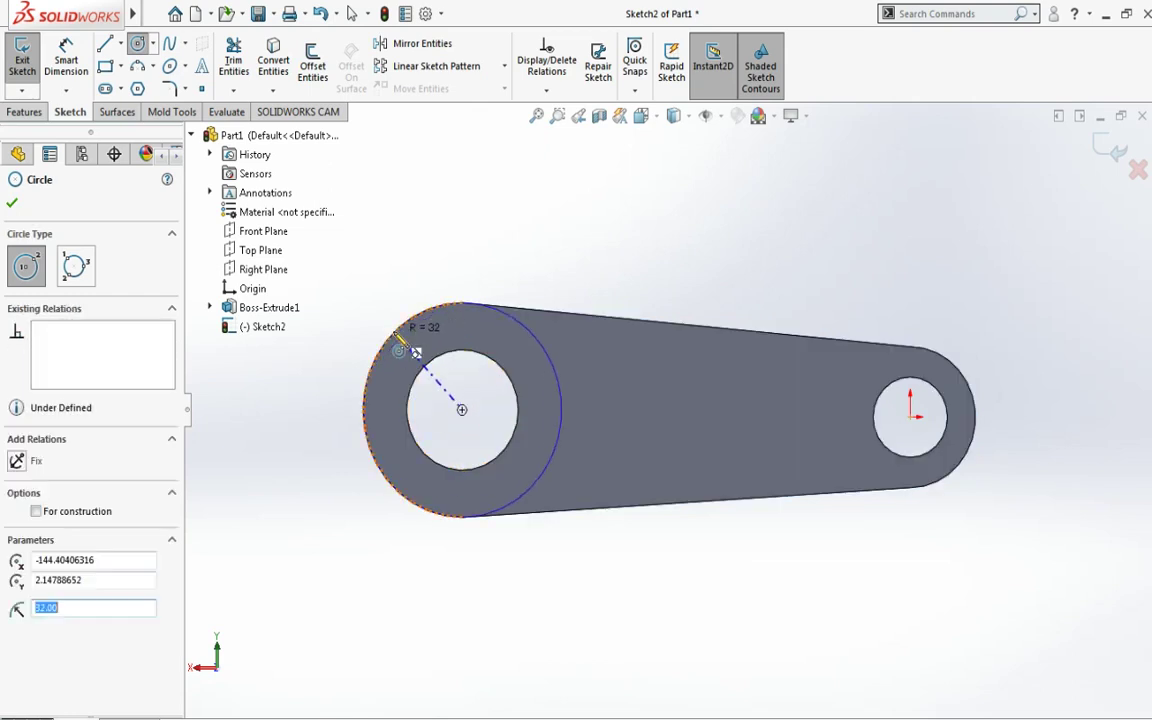
pyautogui.click(24, 112)
pyautogui.click(30, 66)
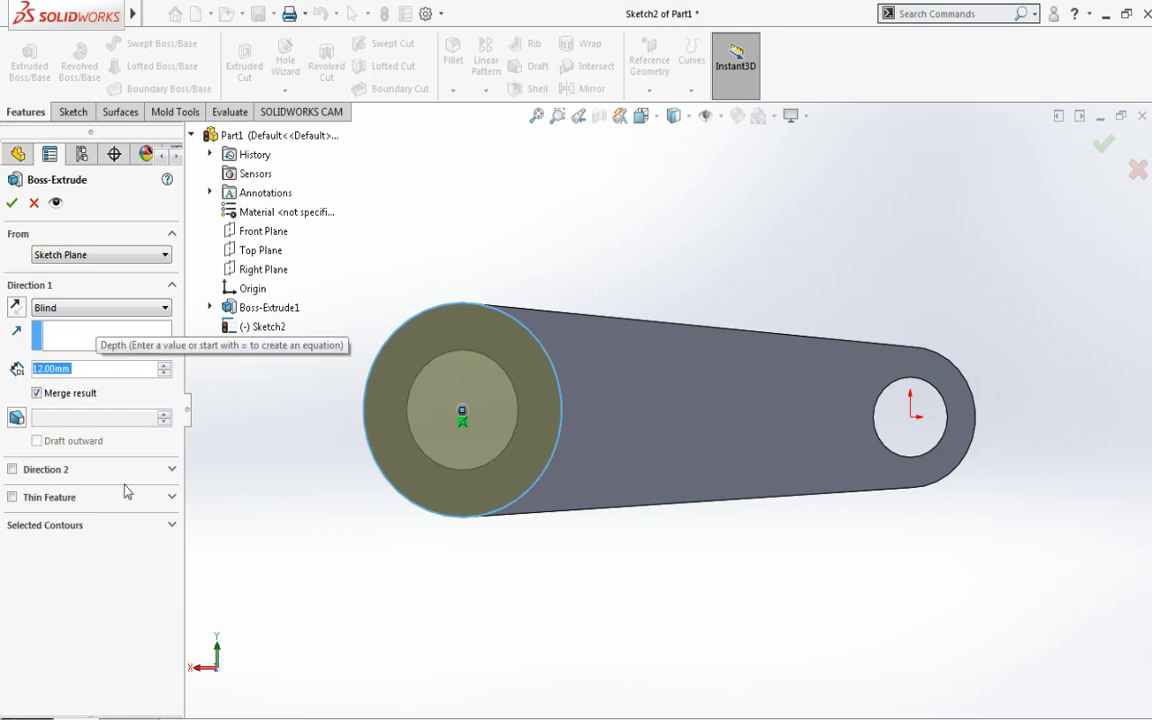
# - Extrude the 32 mm circle 36 mm as Boss-Extrude2
pyautogui.write('36')
pyautogui.press('Return')
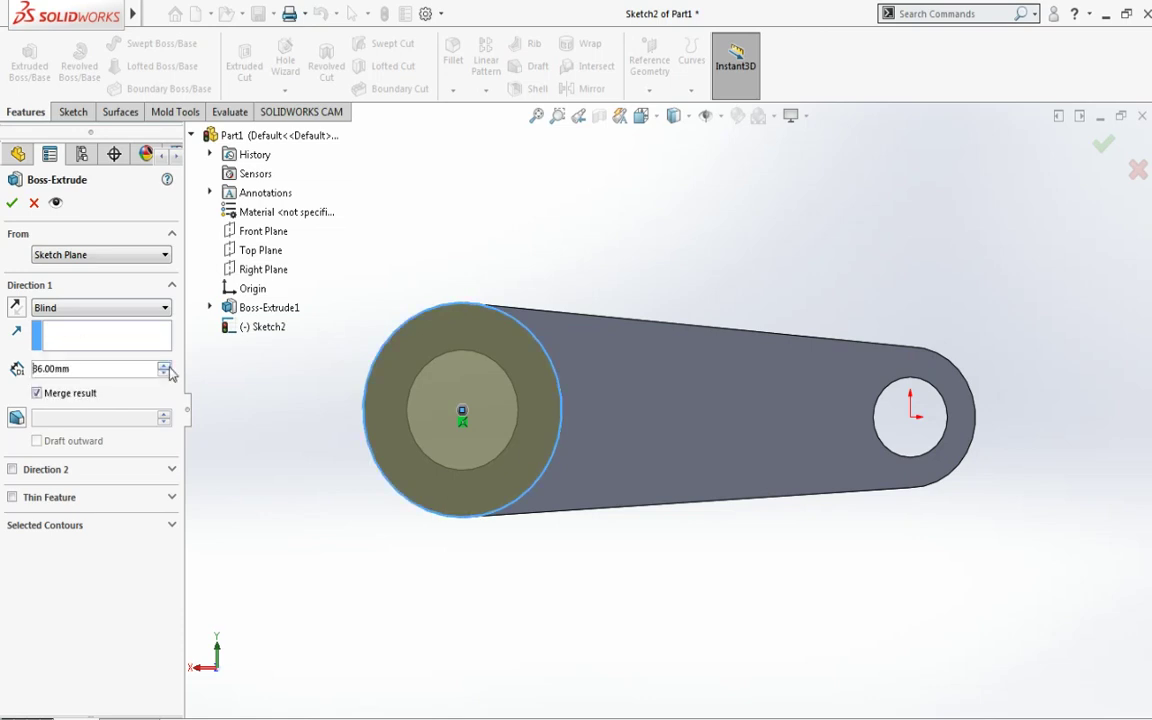
pyautogui.click(13, 204)
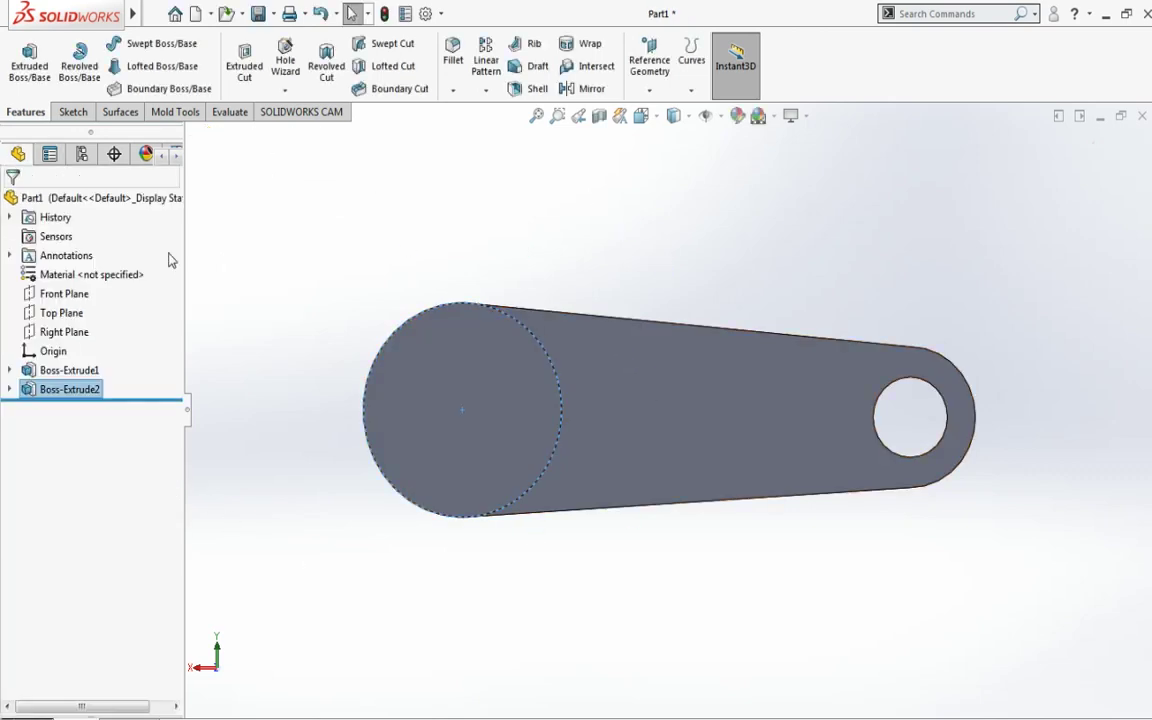
# - Add a concentric 18 mm radius circle to Sketch2 and rebuild the boss with a hole
pyautogui.click(21, 393)
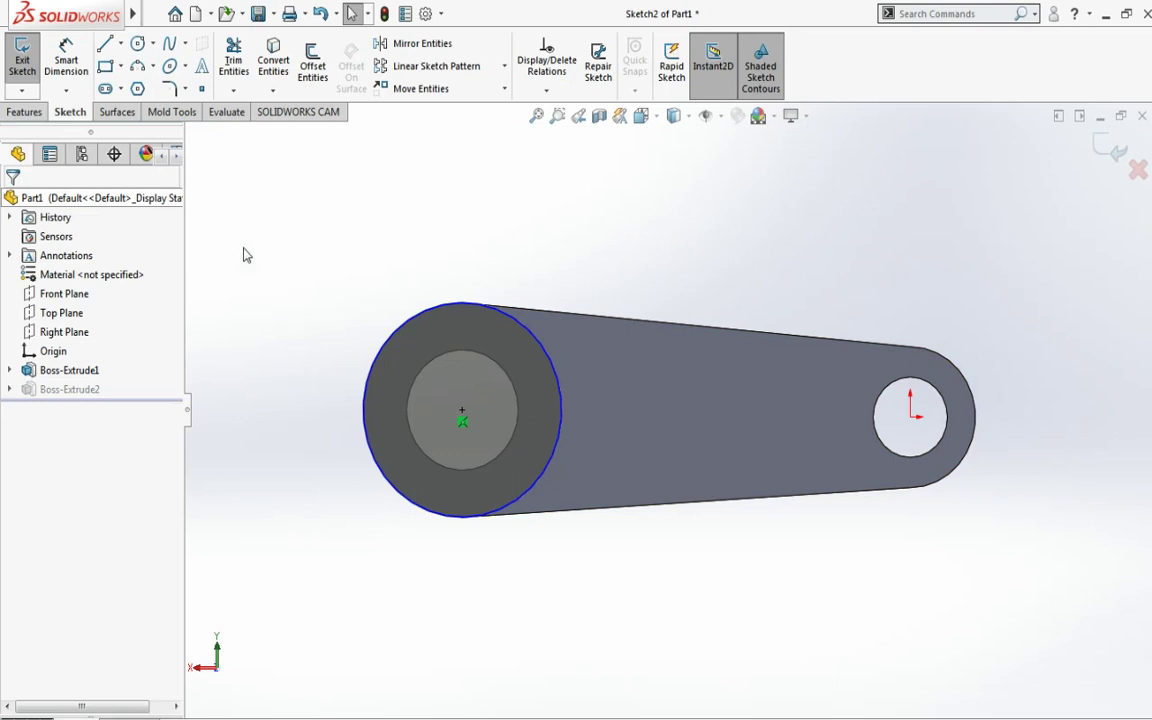
pyautogui.click(138, 43)
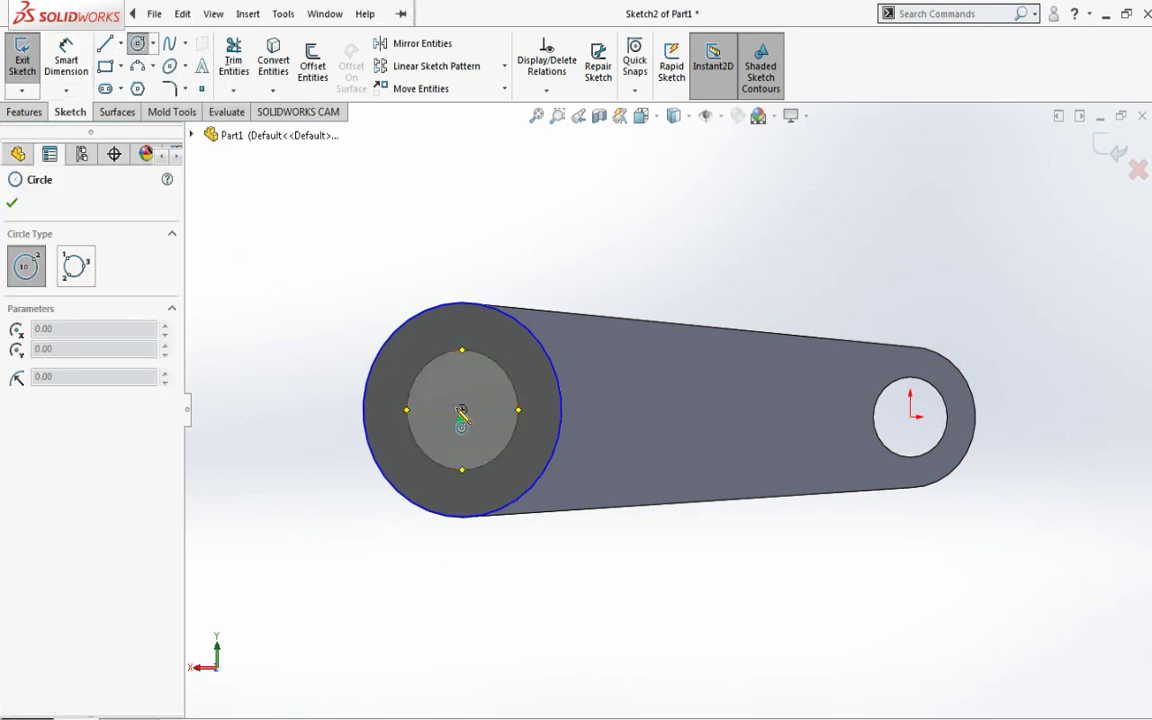
pyautogui.click(462, 411)
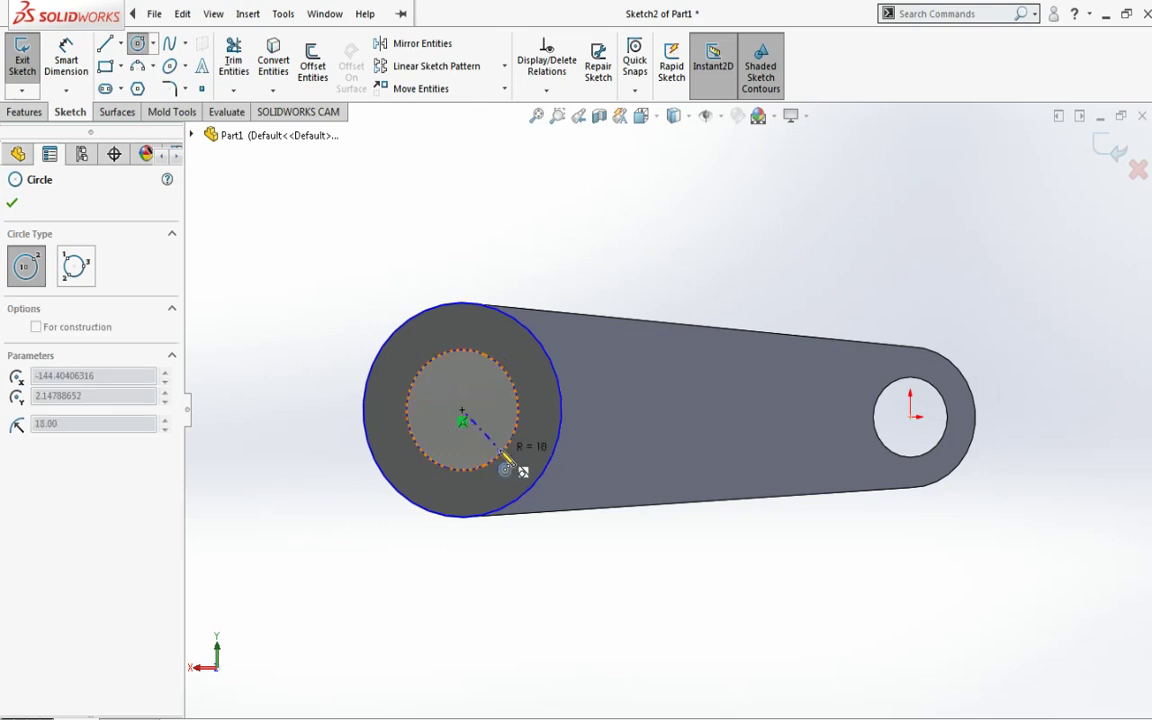
pyautogui.click(505, 460)
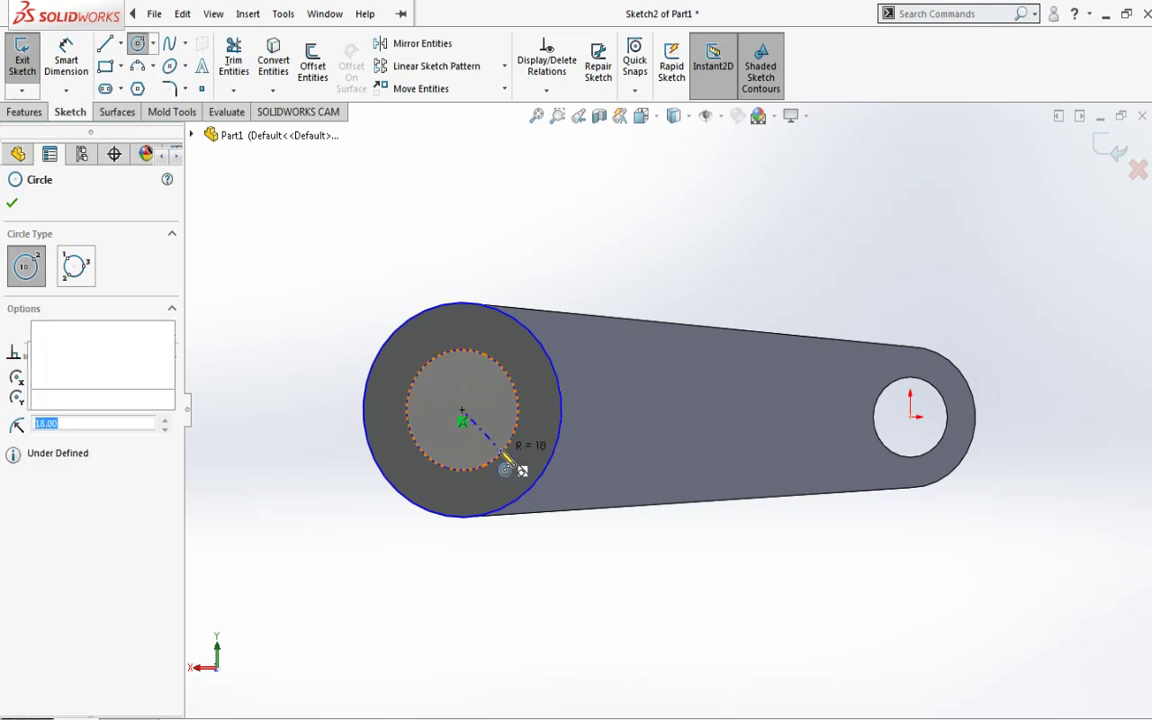
pyautogui.click(12, 204)
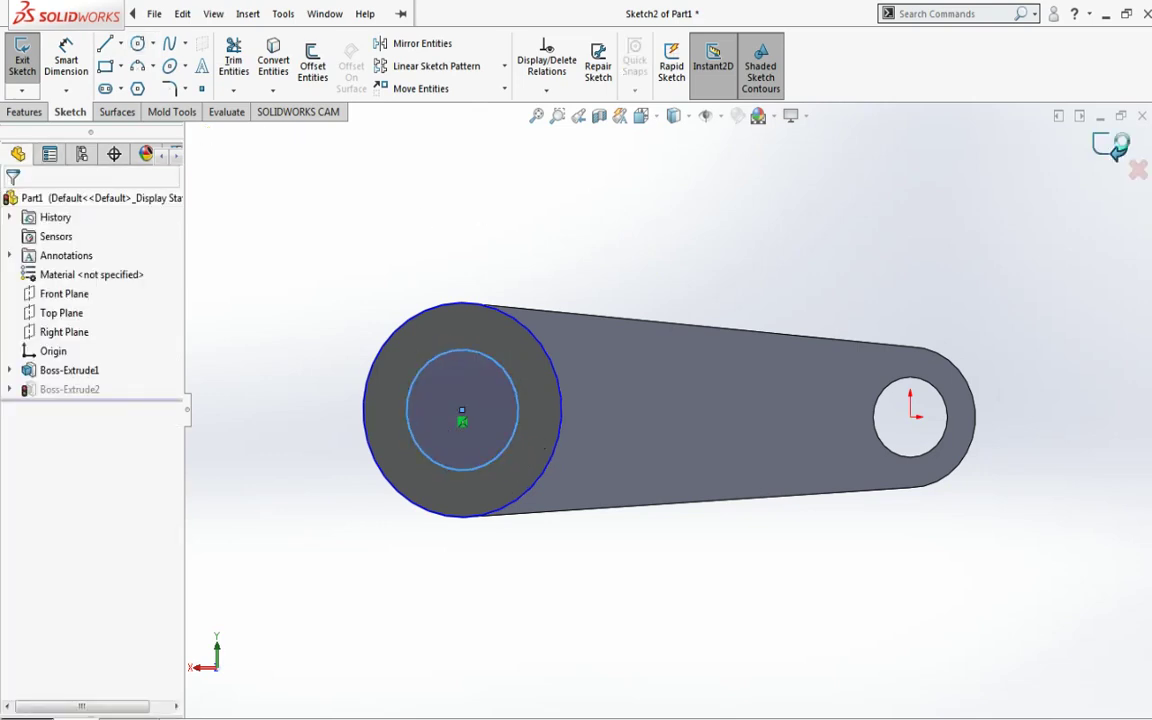
pyautogui.click(1122, 148)
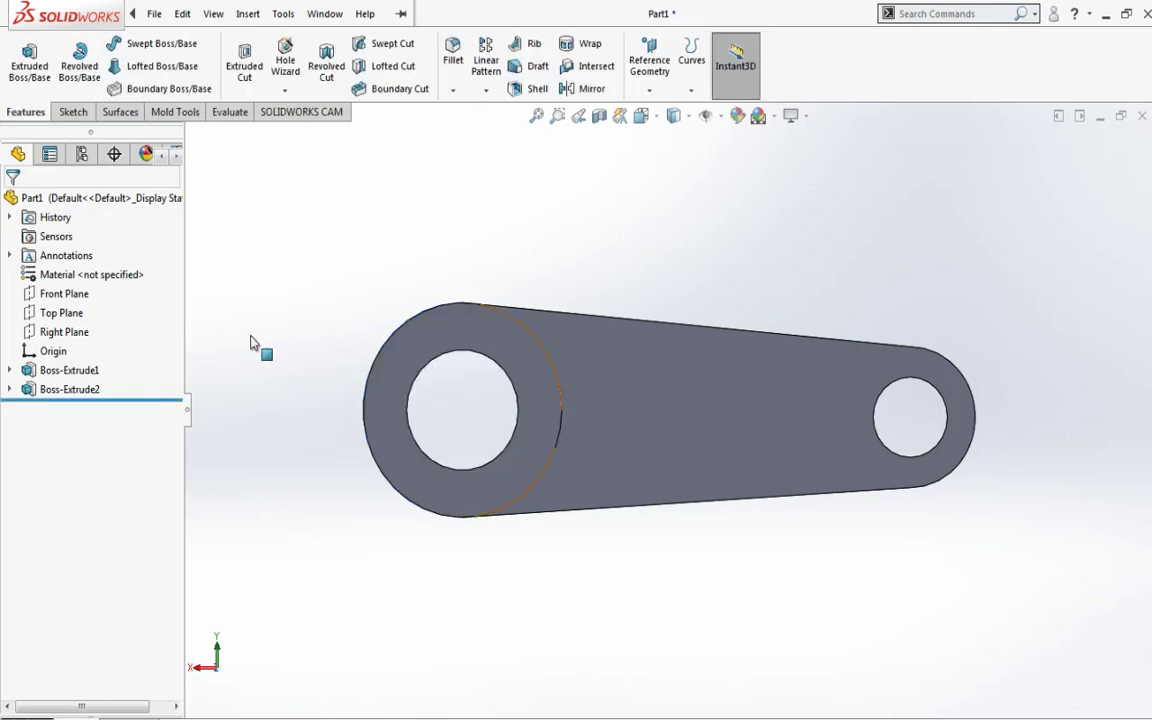
# - Sketch concentric 12 mm and 21 mm radius circles on the right hole's face
pyautogui.click(92, 113)
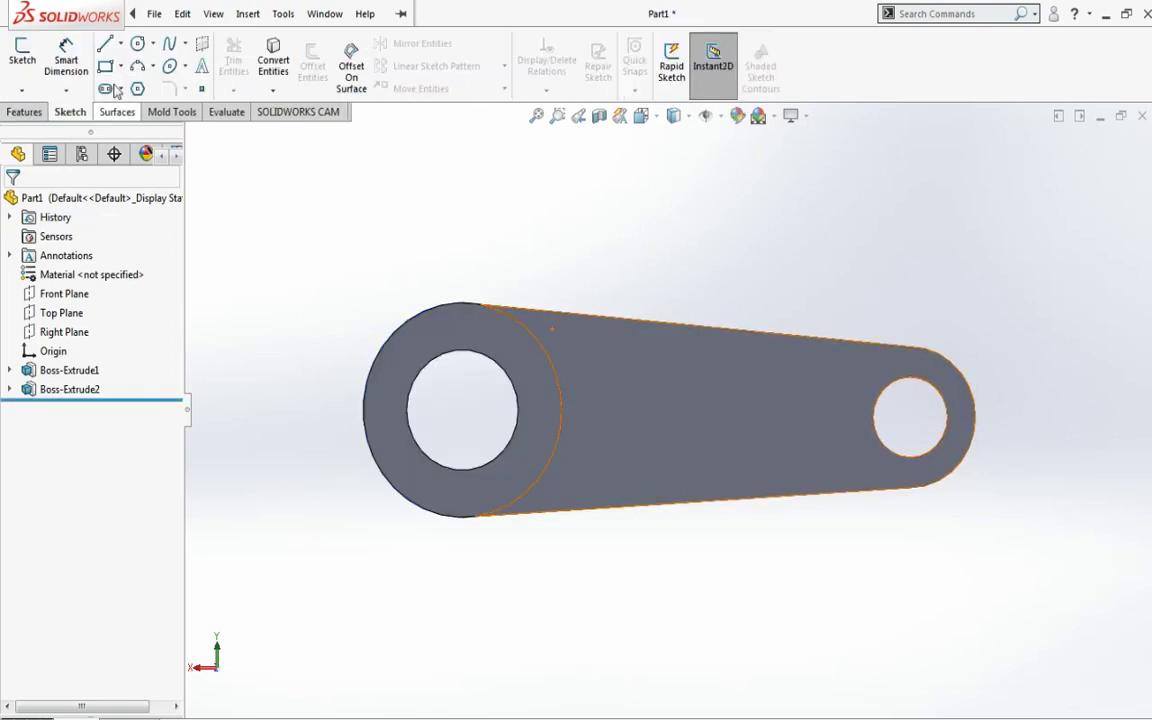
pyautogui.click(139, 46)
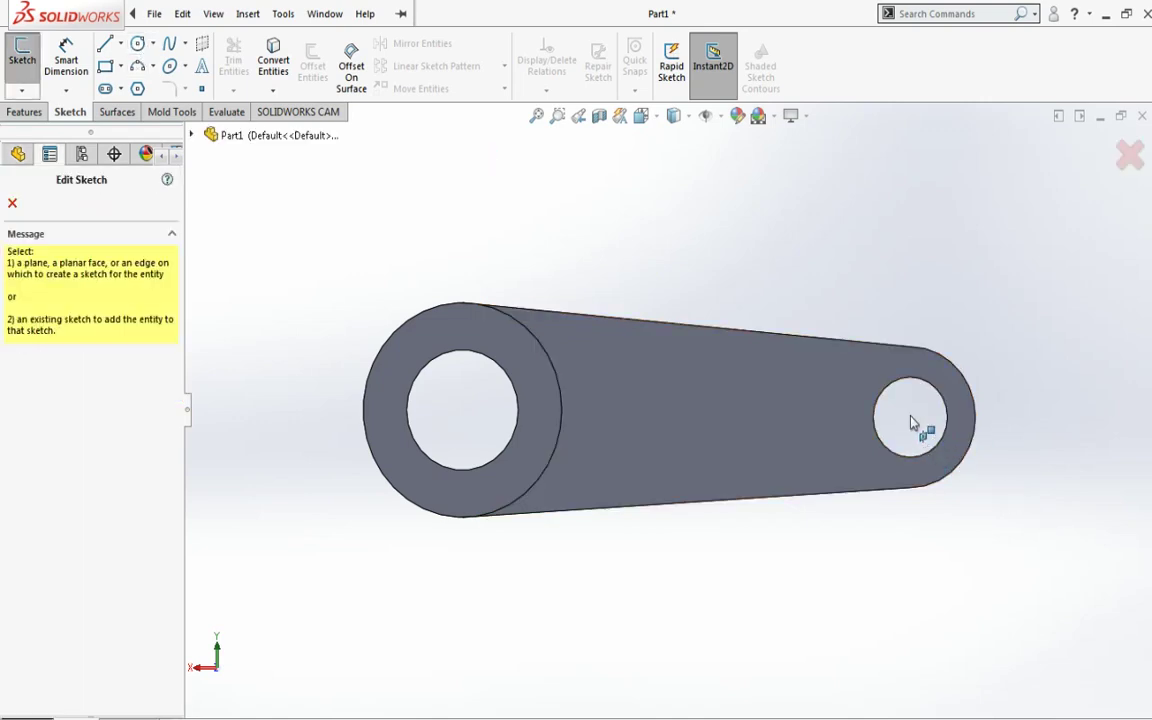
pyautogui.click(952, 478)
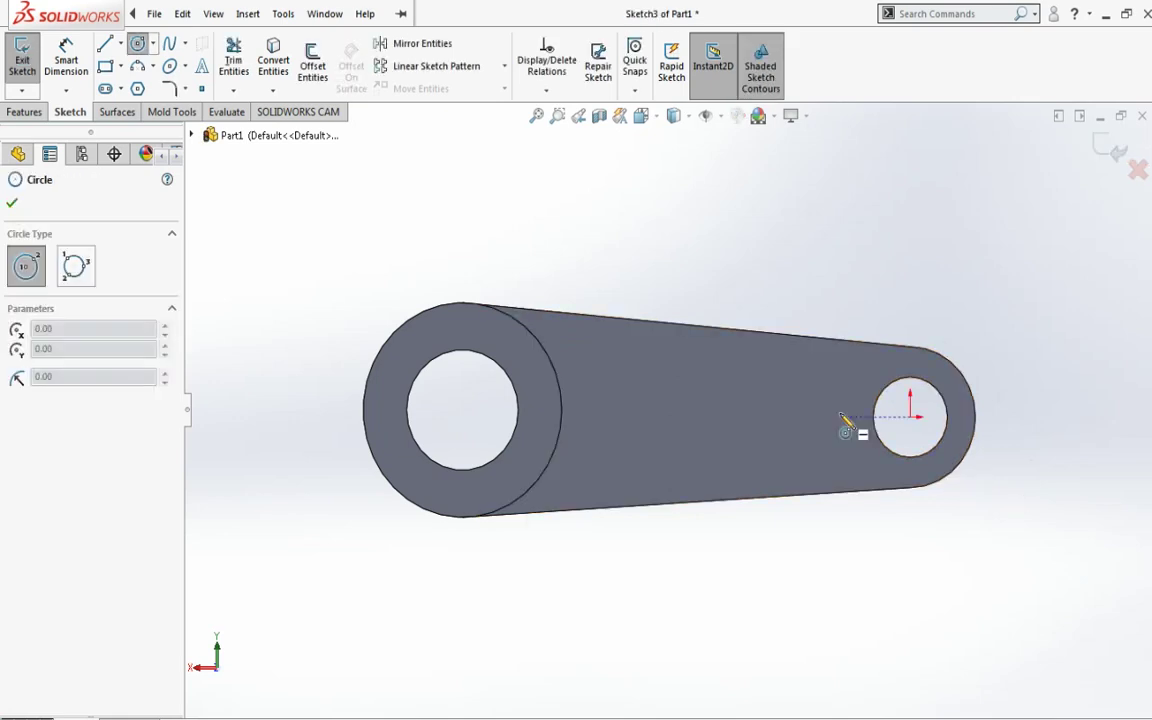
pyautogui.click(910, 417)
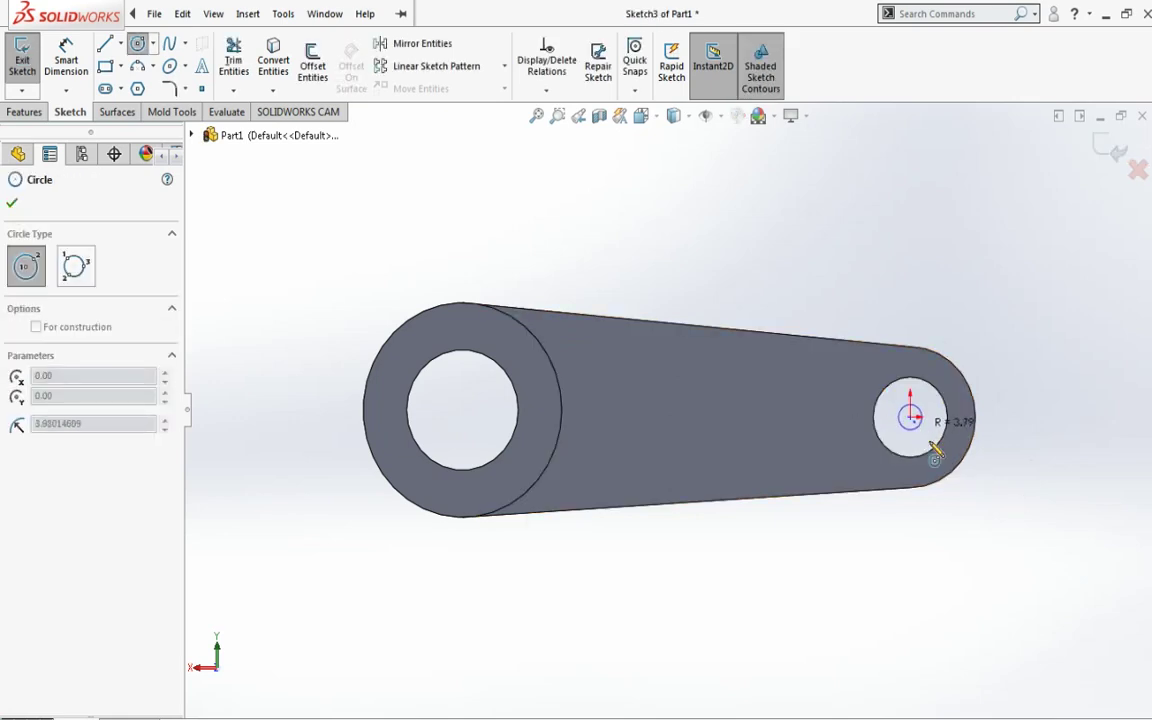
pyautogui.click(945, 458)
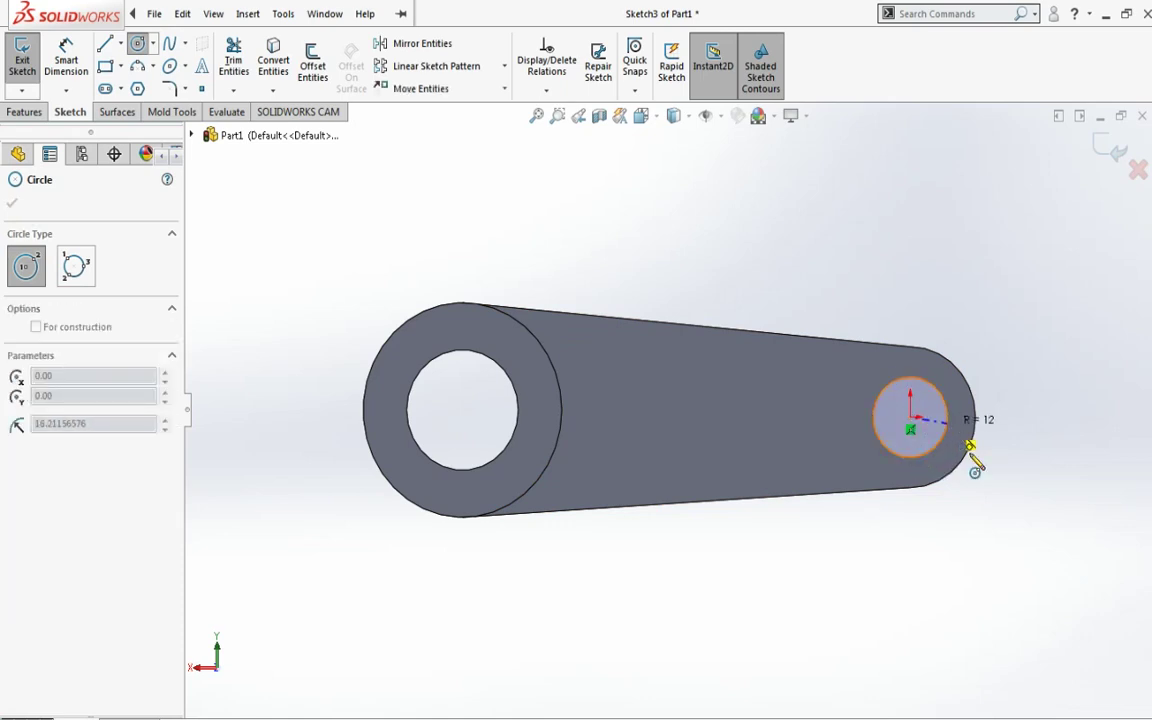
pyautogui.click(967, 464)
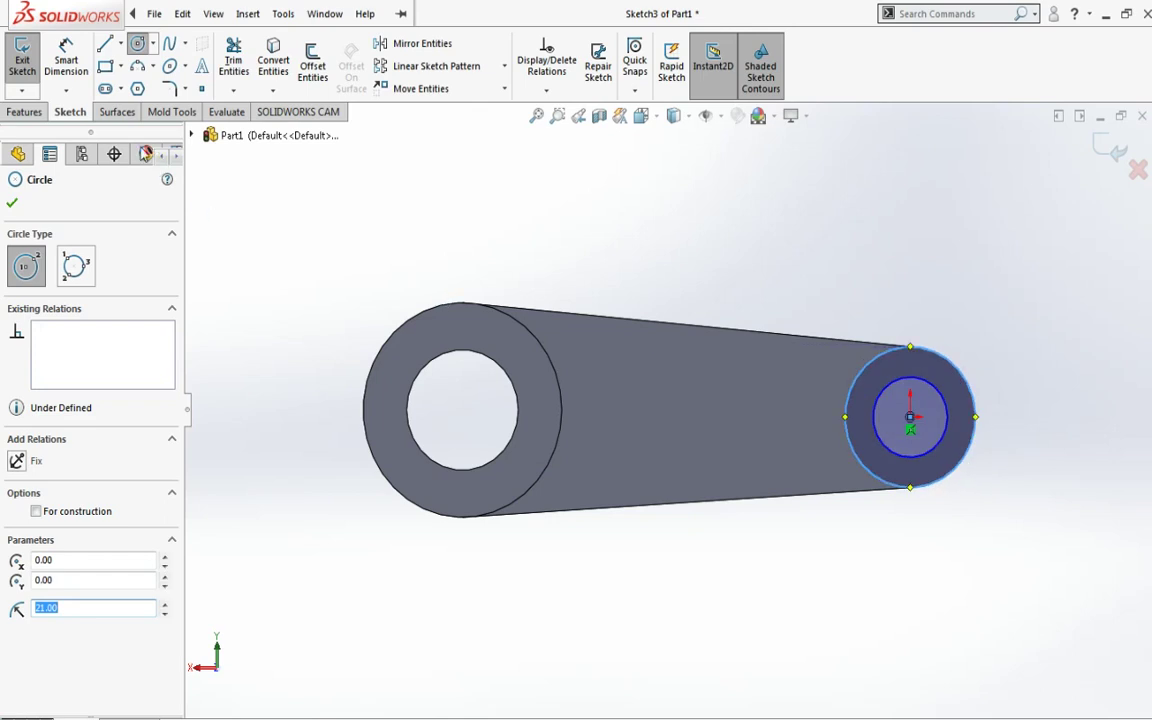
# - Extrude the ring 24 mm as Boss-Extrude3
pyautogui.click(24, 111)
pyautogui.click(31, 68)
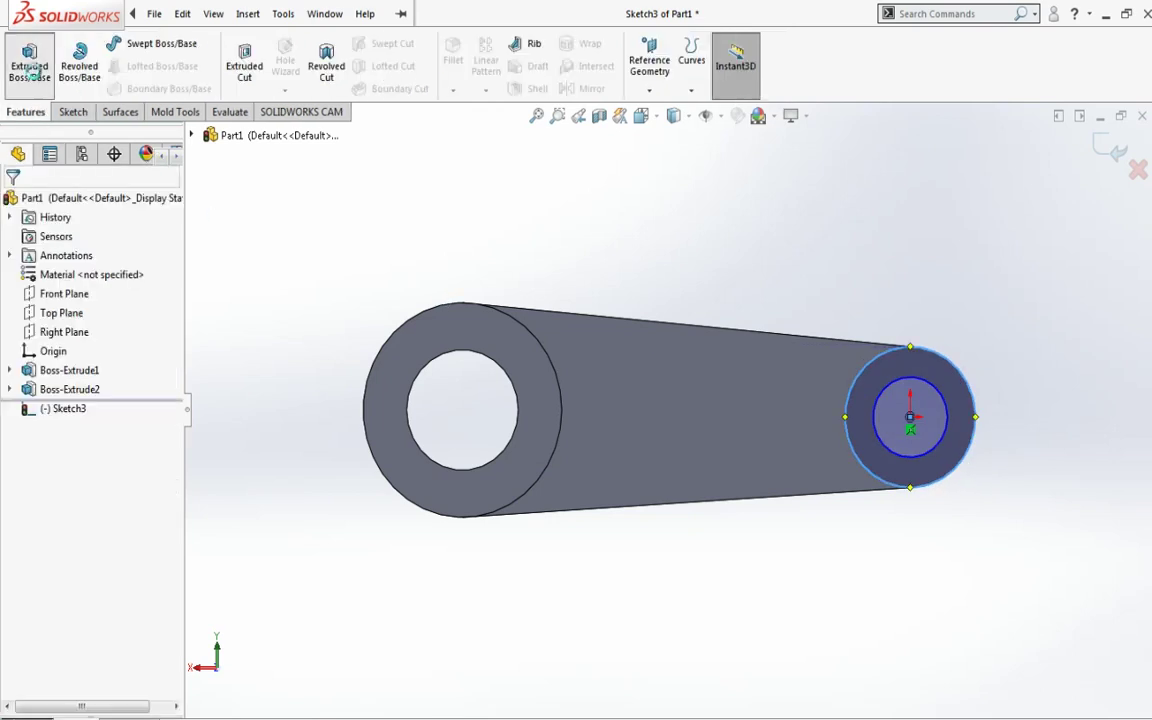
pyautogui.click(31, 68)
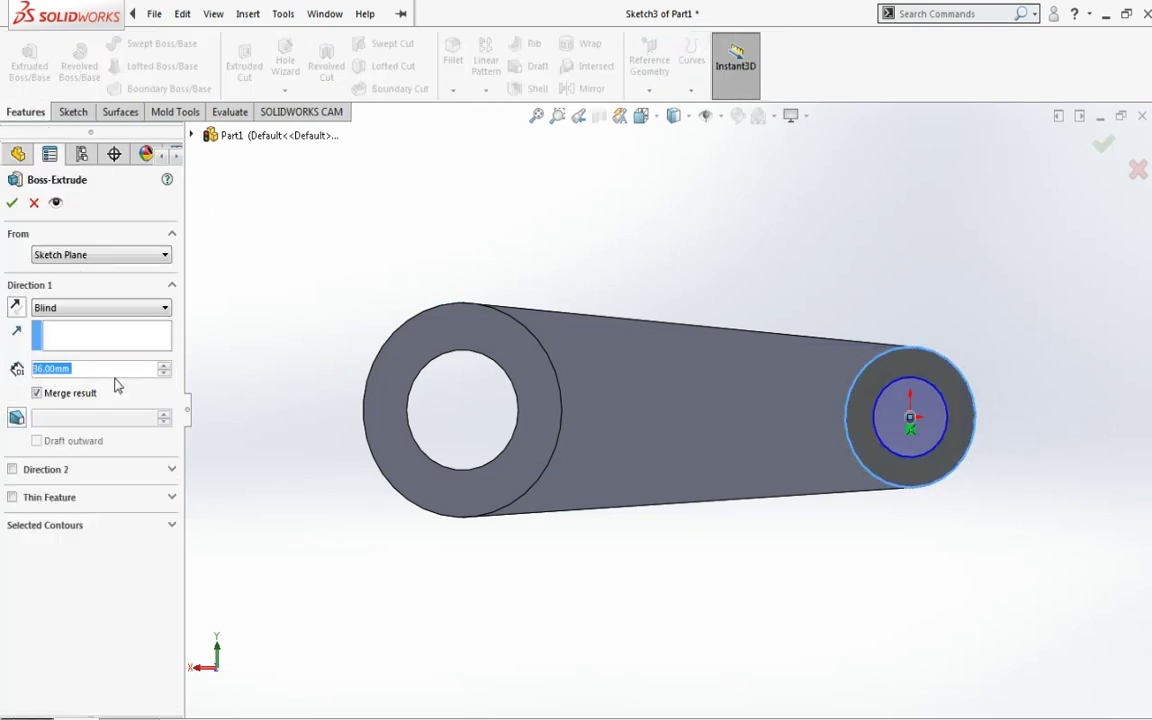
pyautogui.write('4')
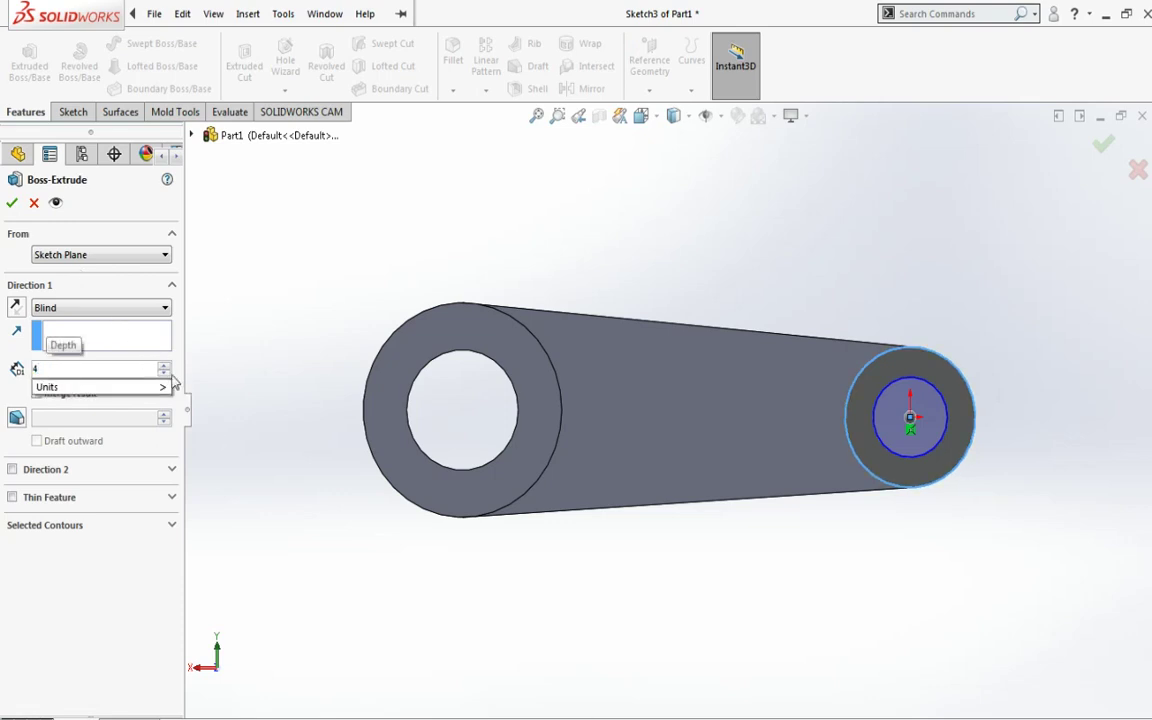
pyautogui.press('Return')
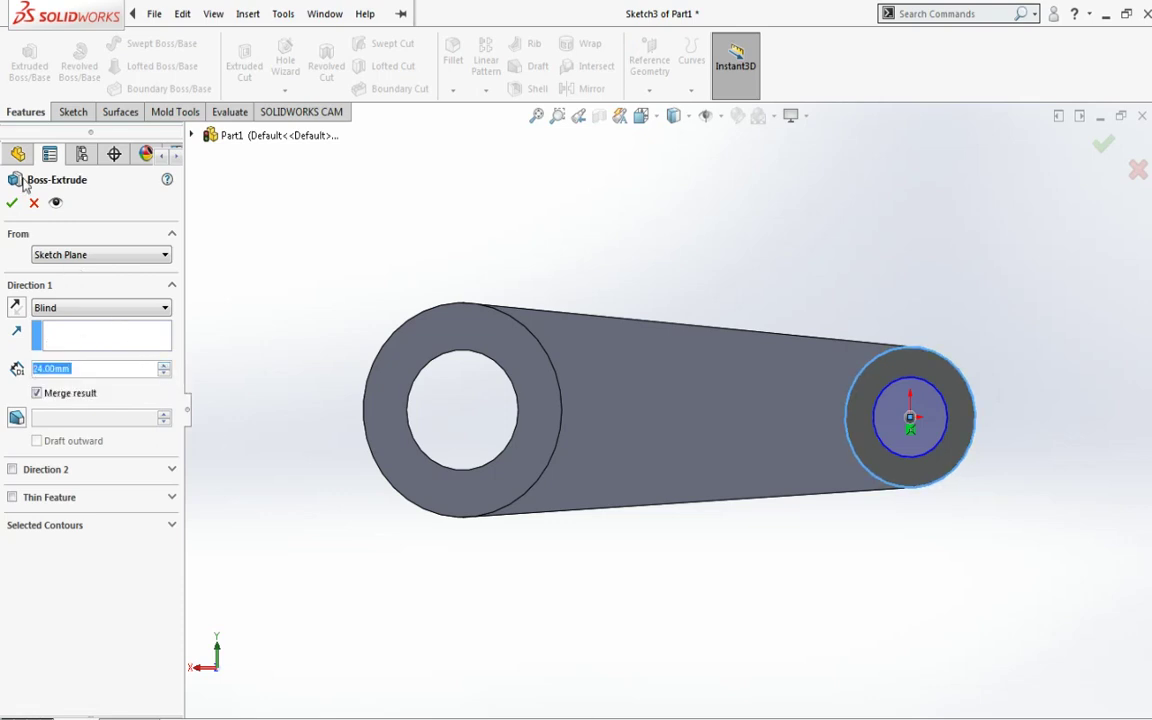
pyautogui.click(12, 204)
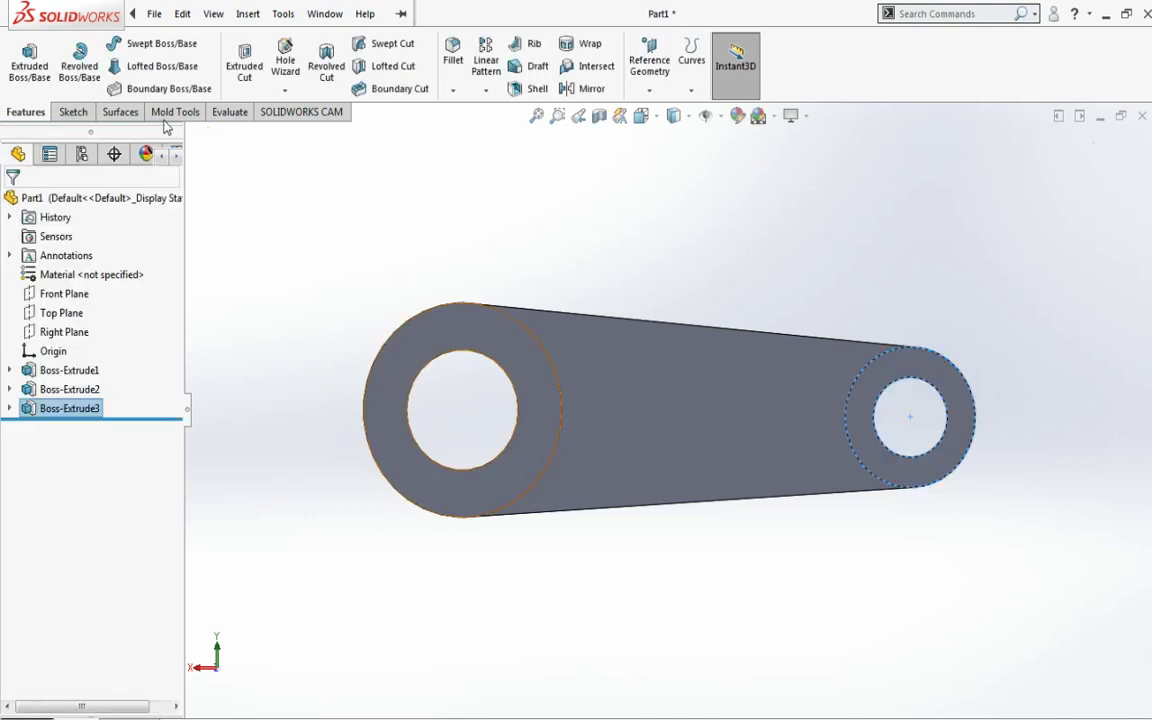
# - Start a sketch on the front face and draw a center rectangle on the left hole's edge
pyautogui.click(73, 111)
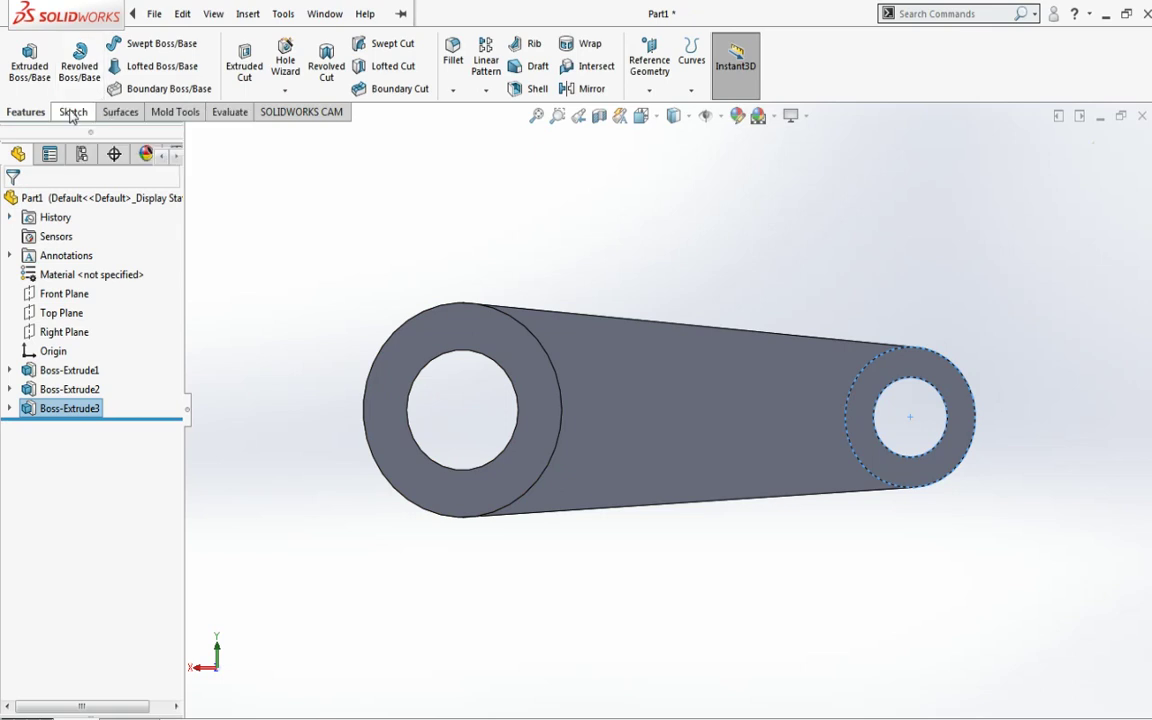
pyautogui.click(110, 67)
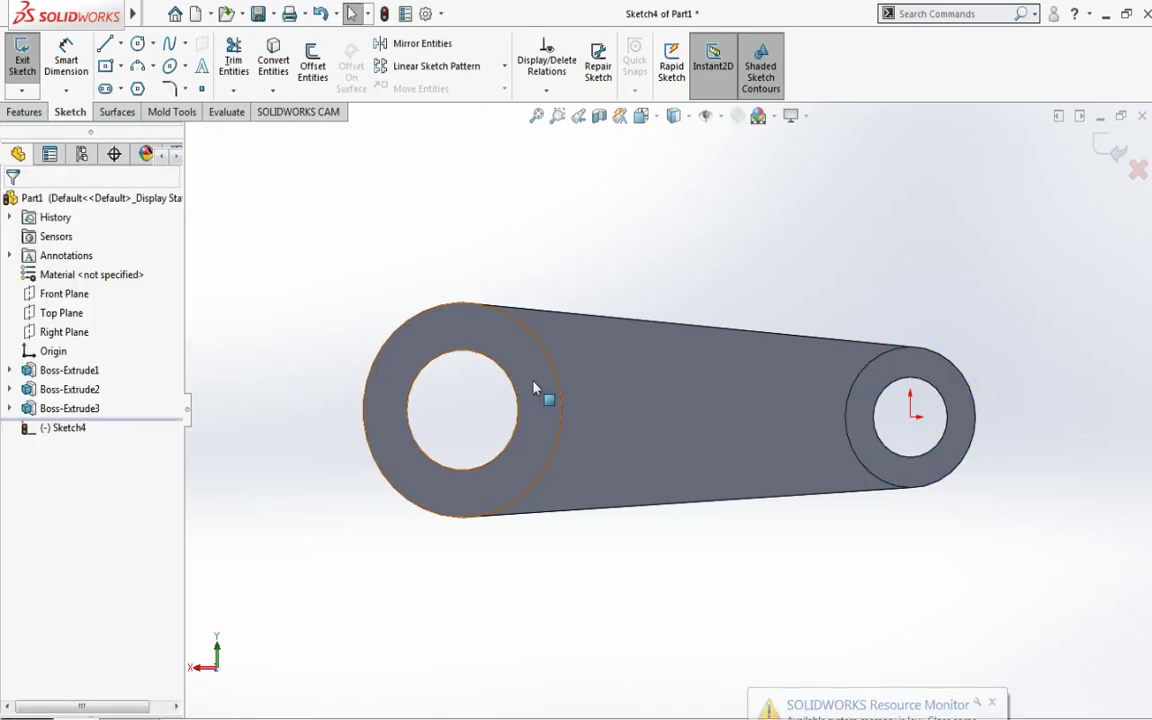
pyautogui.click(106, 47)
pyautogui.click(106, 70)
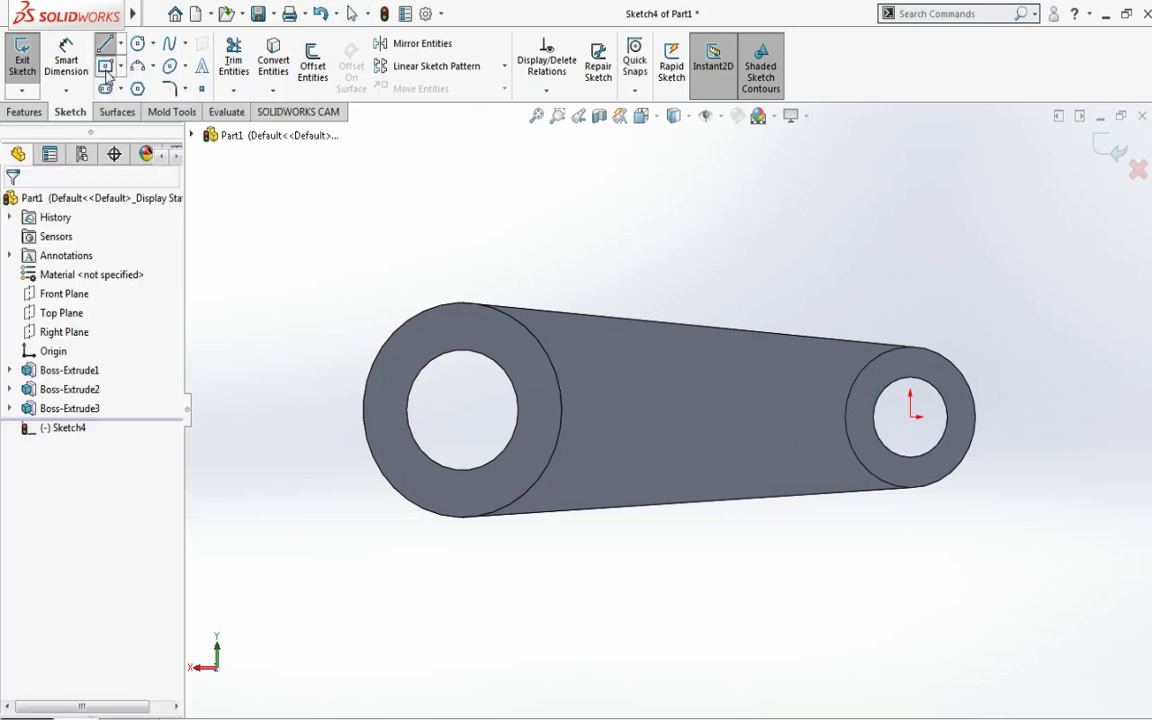
pyautogui.click(518, 409)
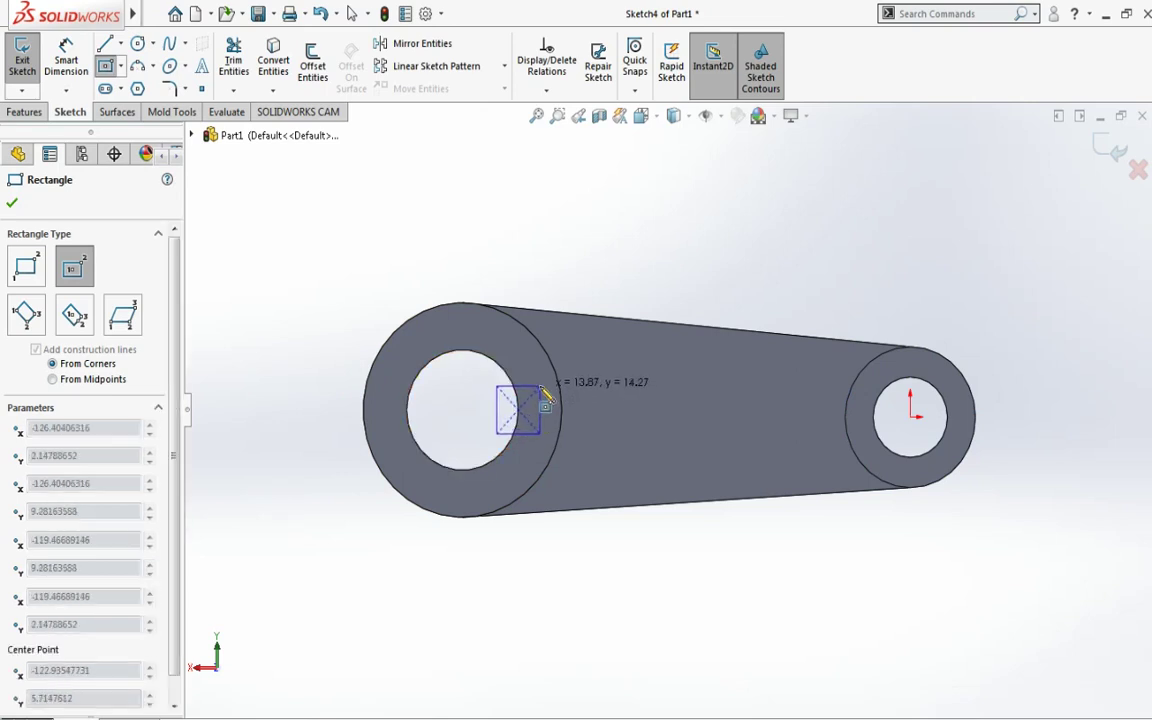
pyautogui.click(541, 386)
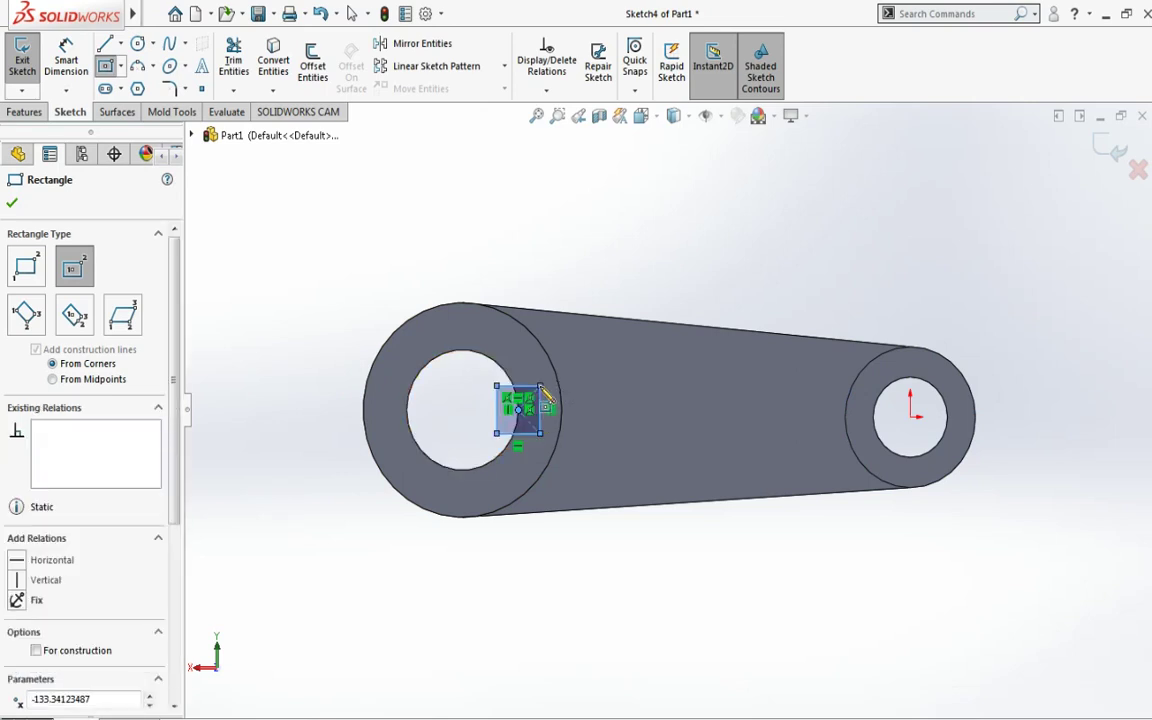
pyautogui.click(66, 58)
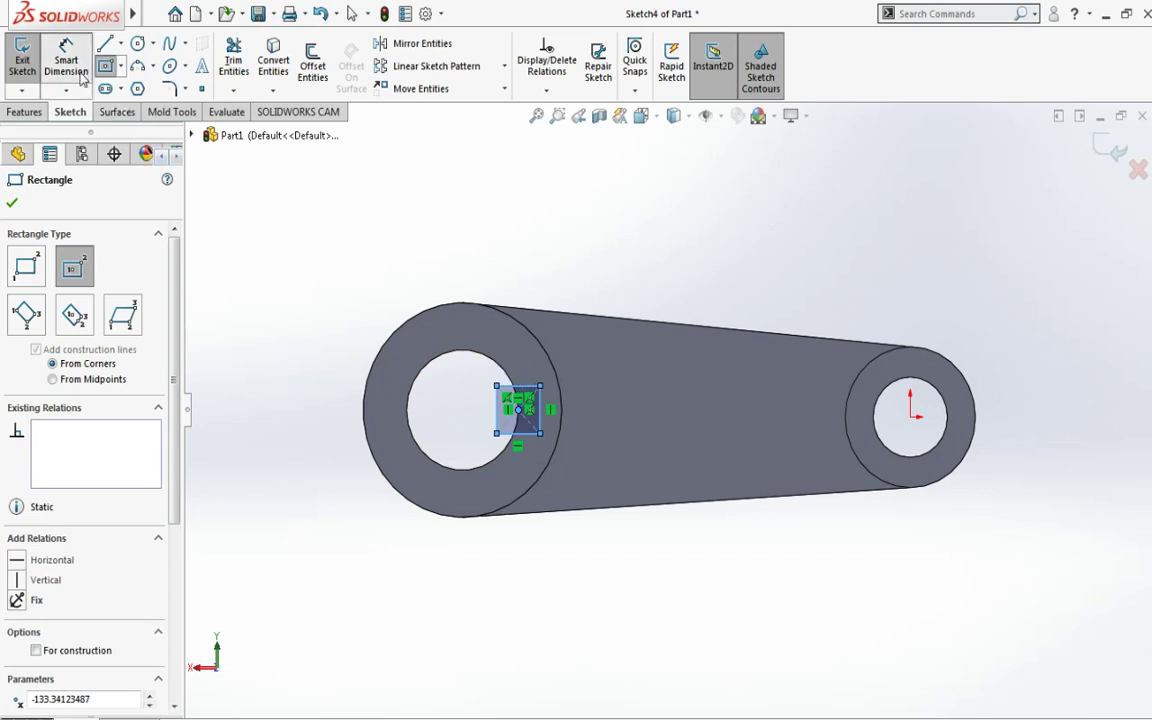
# - Dimension the keyway rectangle's height to 12 mm
pyautogui.click(539, 415)
pyautogui.click(593, 424)
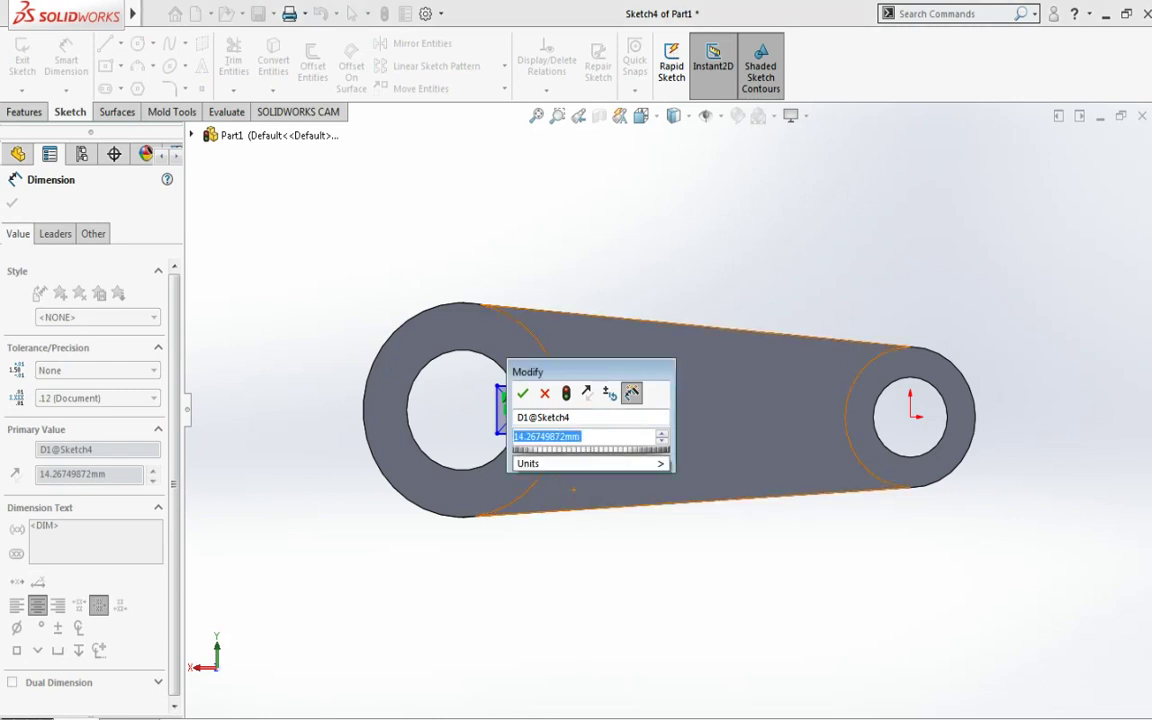
pyautogui.write('12')
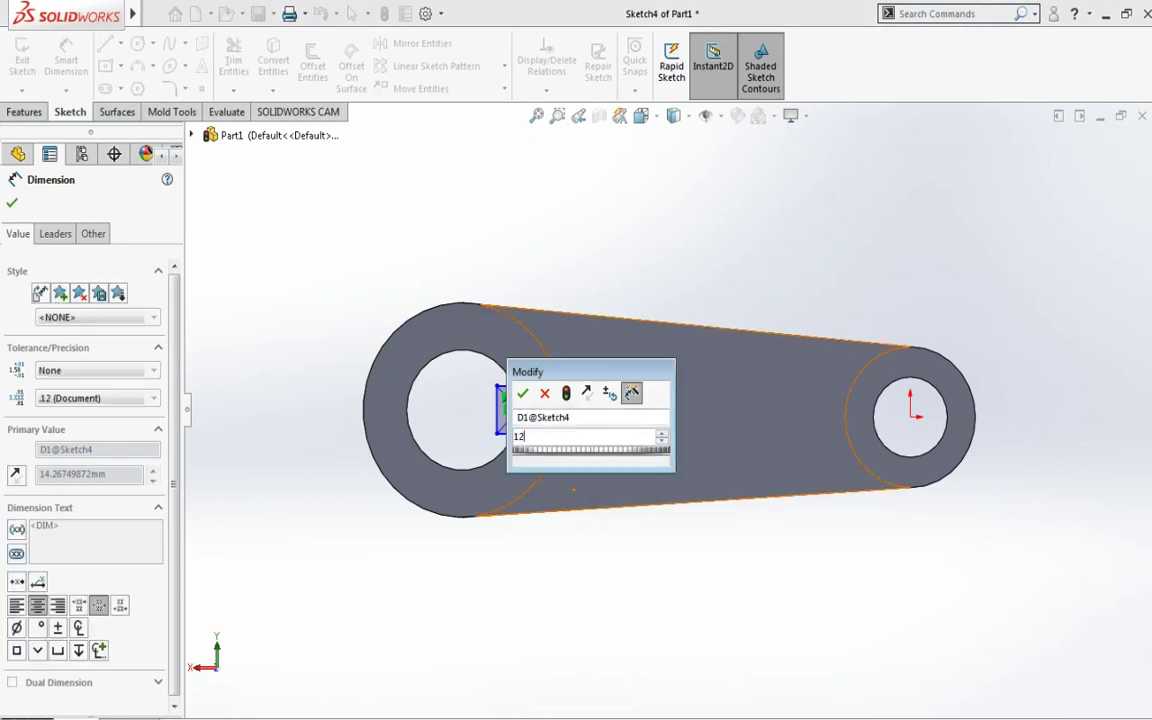
pyautogui.press('Return')
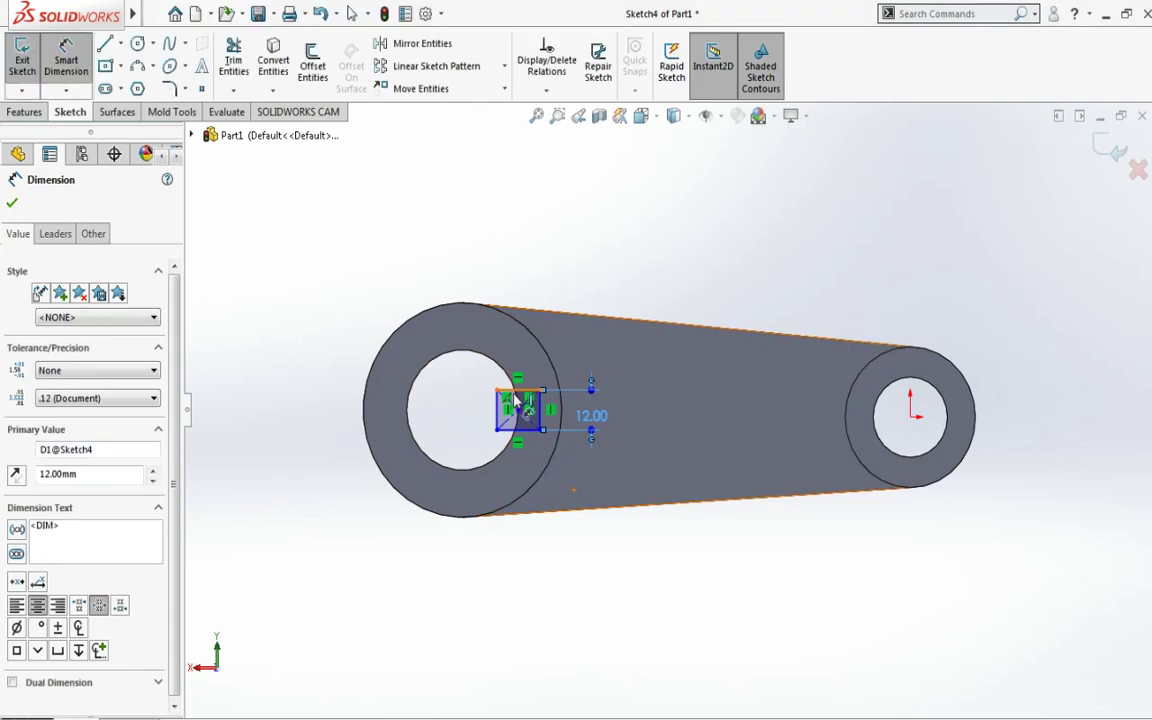
# - Dimension the rectangle's width to 12 mm, making it a square
pyautogui.click(516, 390)
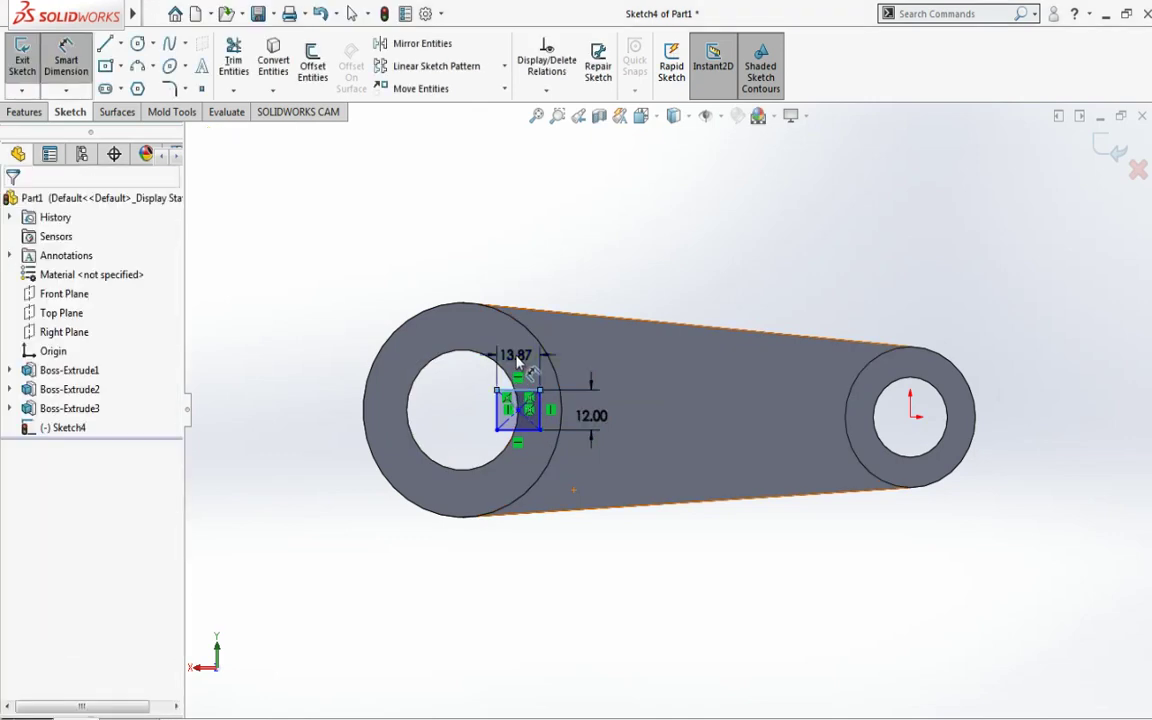
pyautogui.click(519, 363)
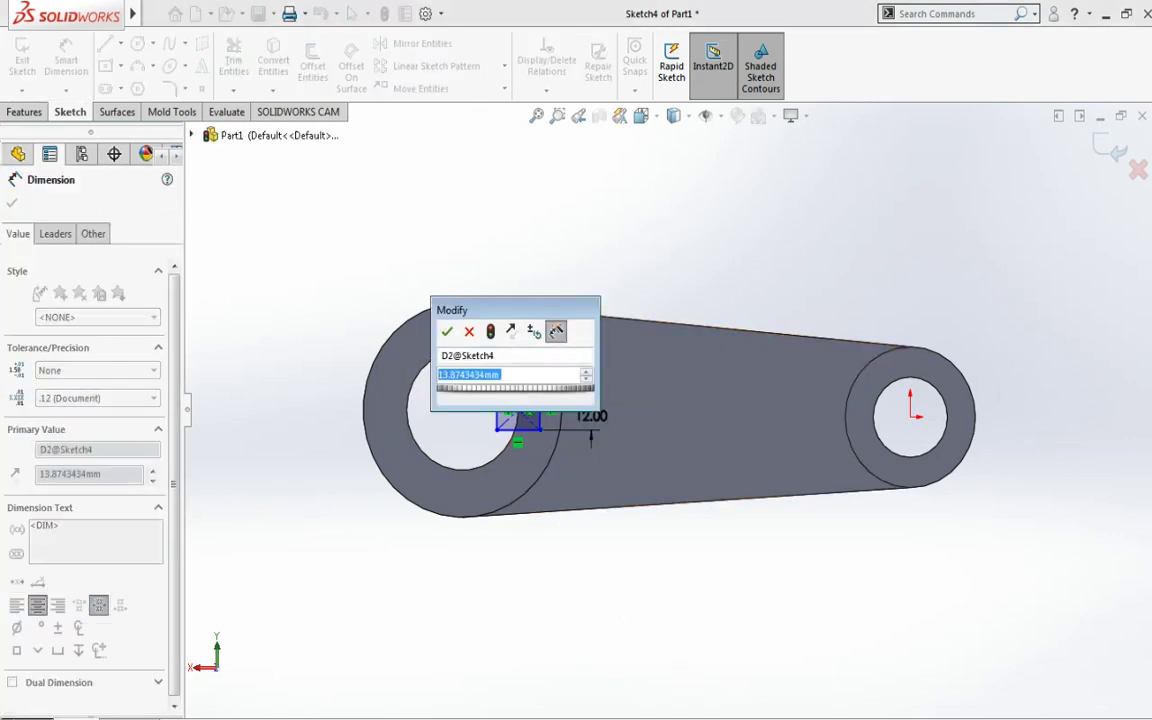
pyautogui.write('6')
pyautogui.press('Return')
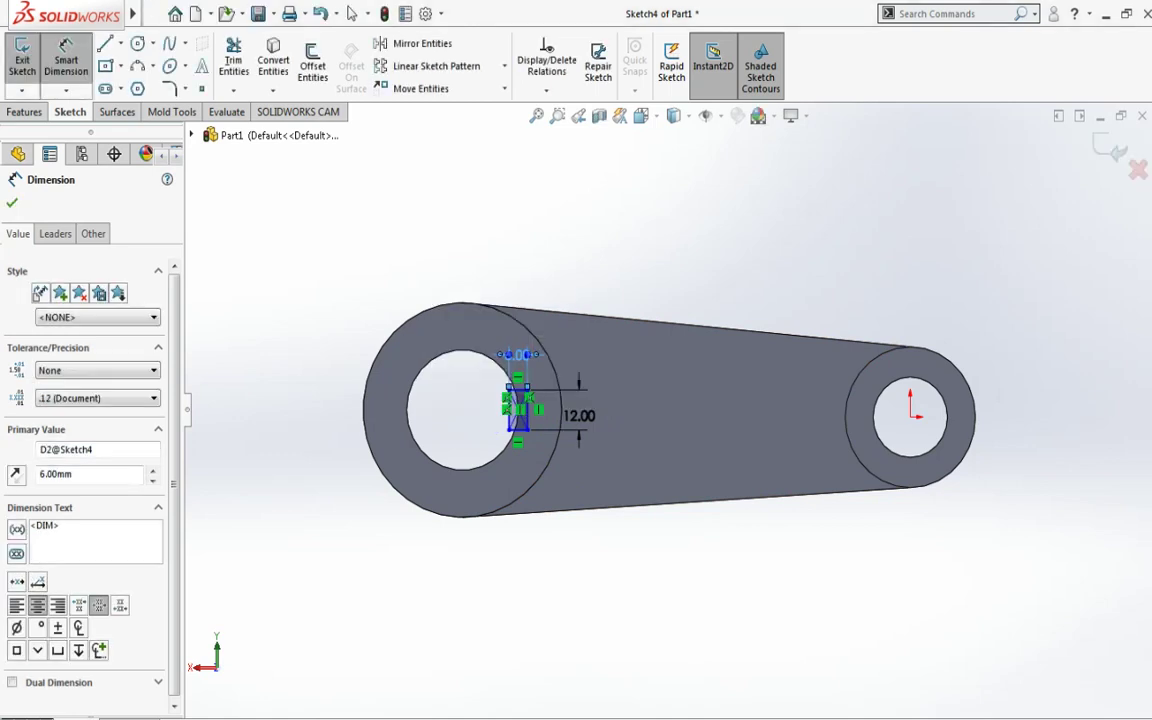
pyautogui.click(610, 610)
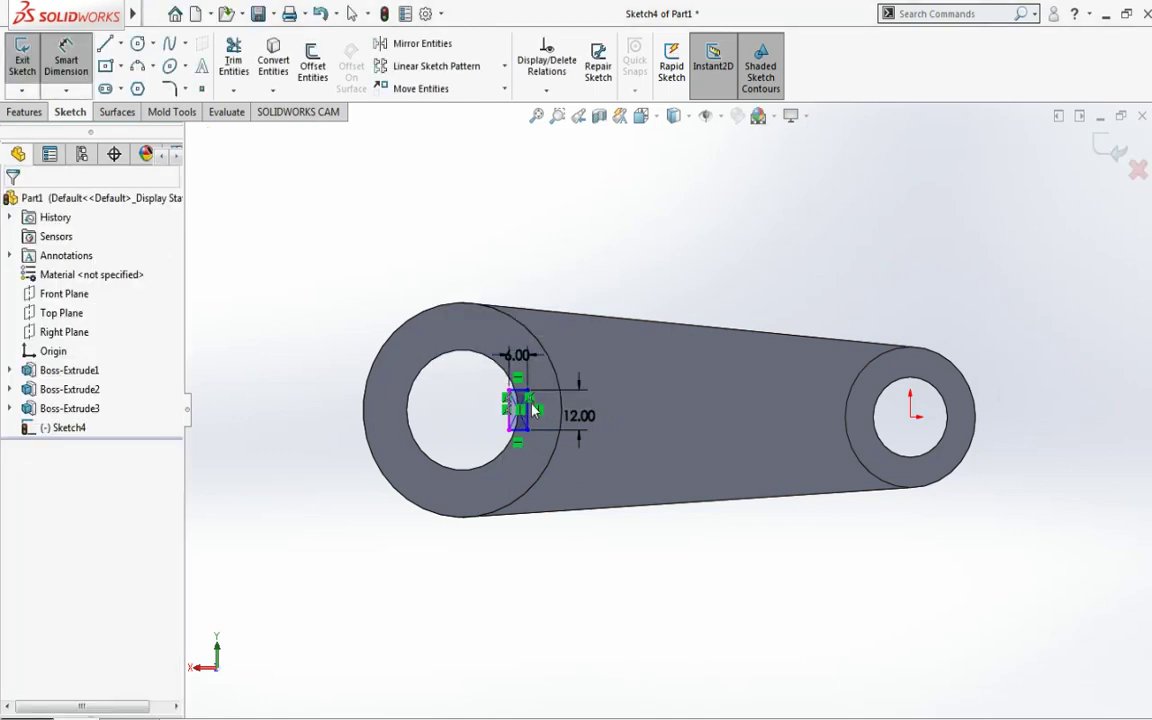
pyautogui.scroll(-2, 535, 408)
pyautogui.scroll(-2, 495, 398)
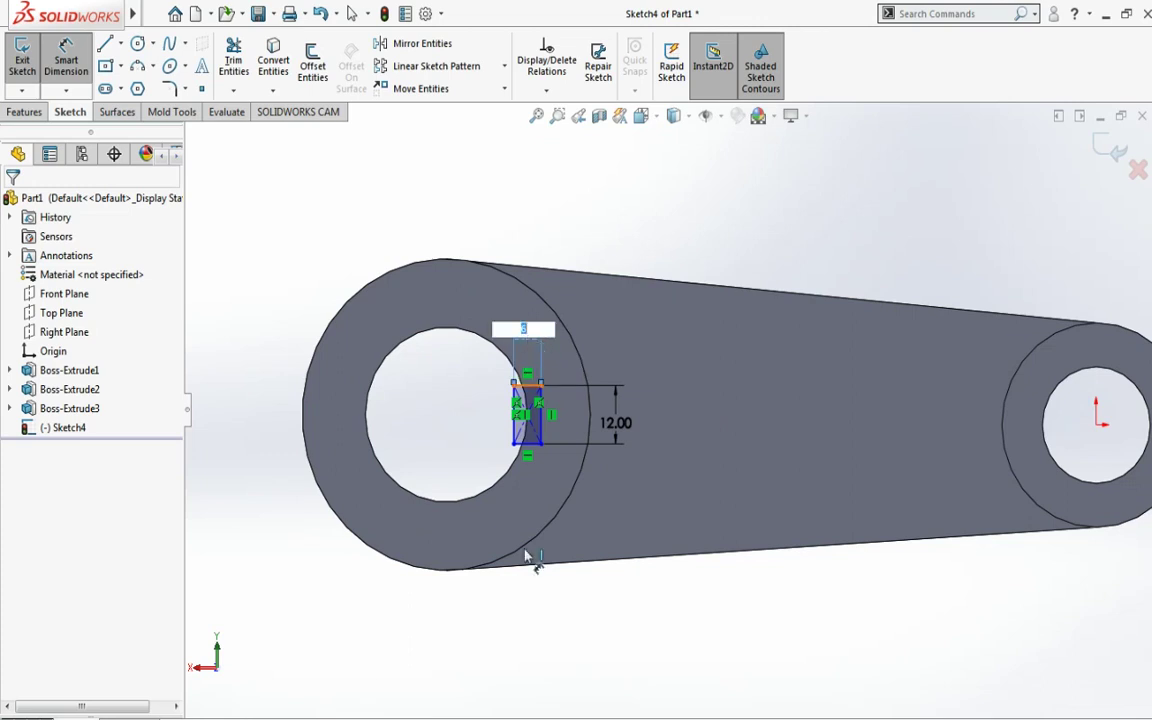
pyautogui.write('12')
pyautogui.press('Return')
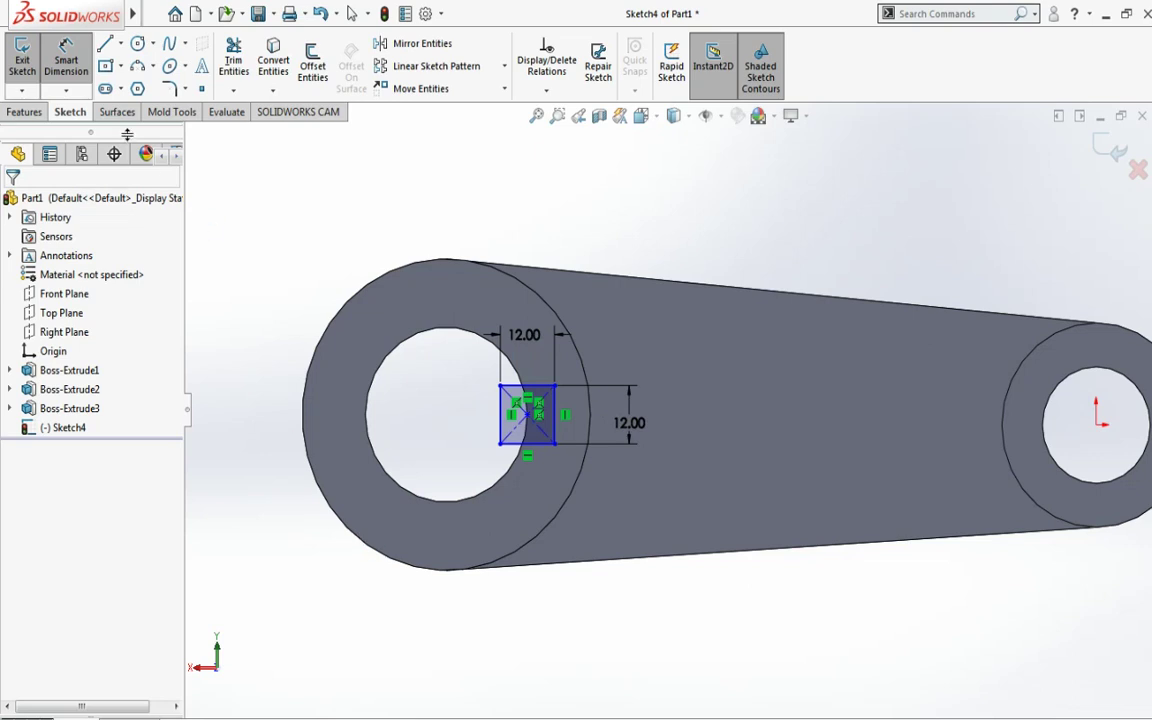
pyautogui.click(24, 111)
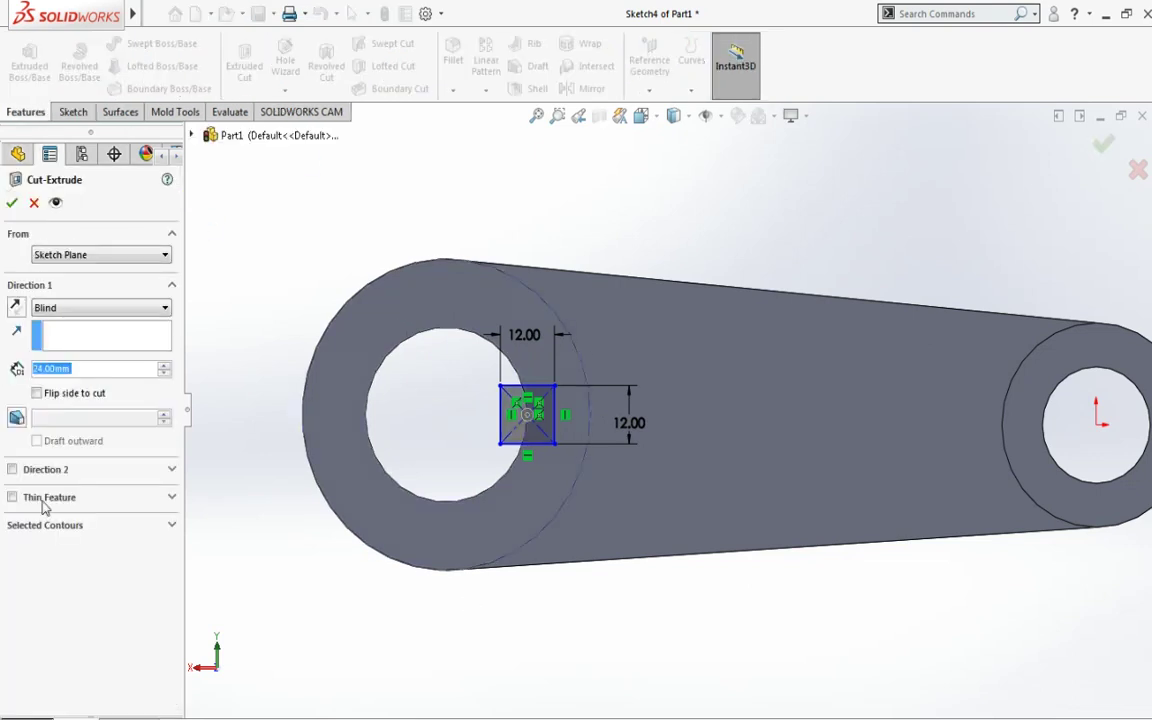
# - Cut the 12 mm square keyway Through All at the left hole, then fit the view
pyautogui.click(60, 307)
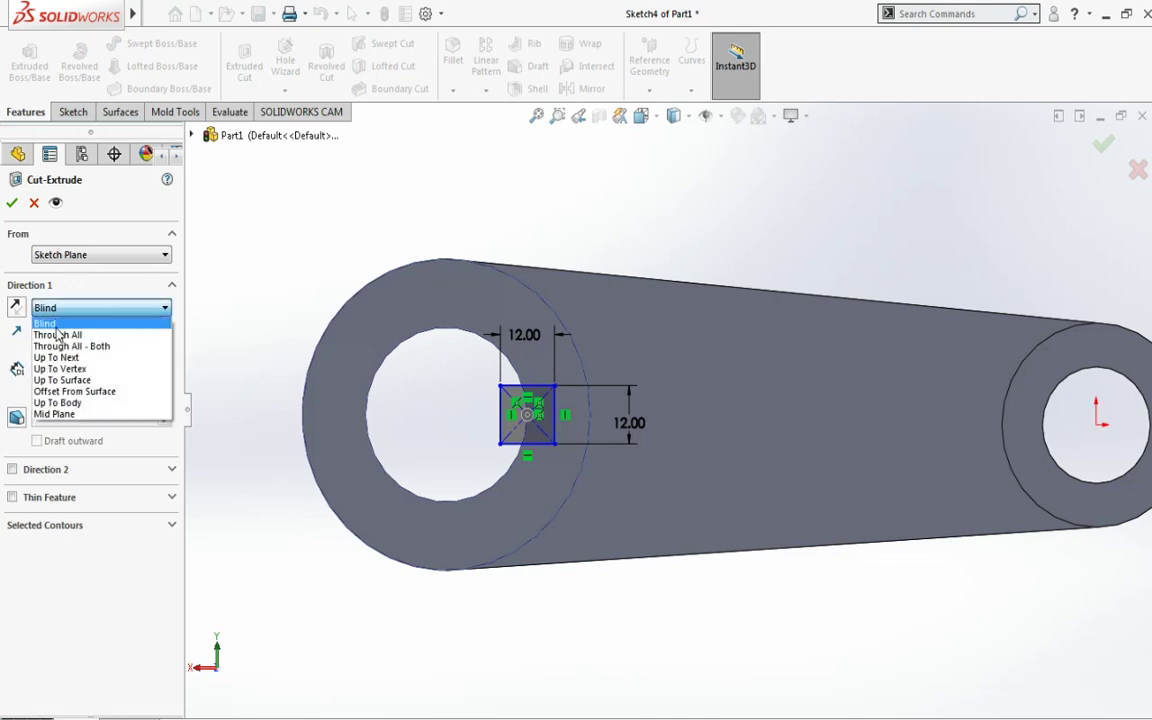
pyautogui.click(62, 328)
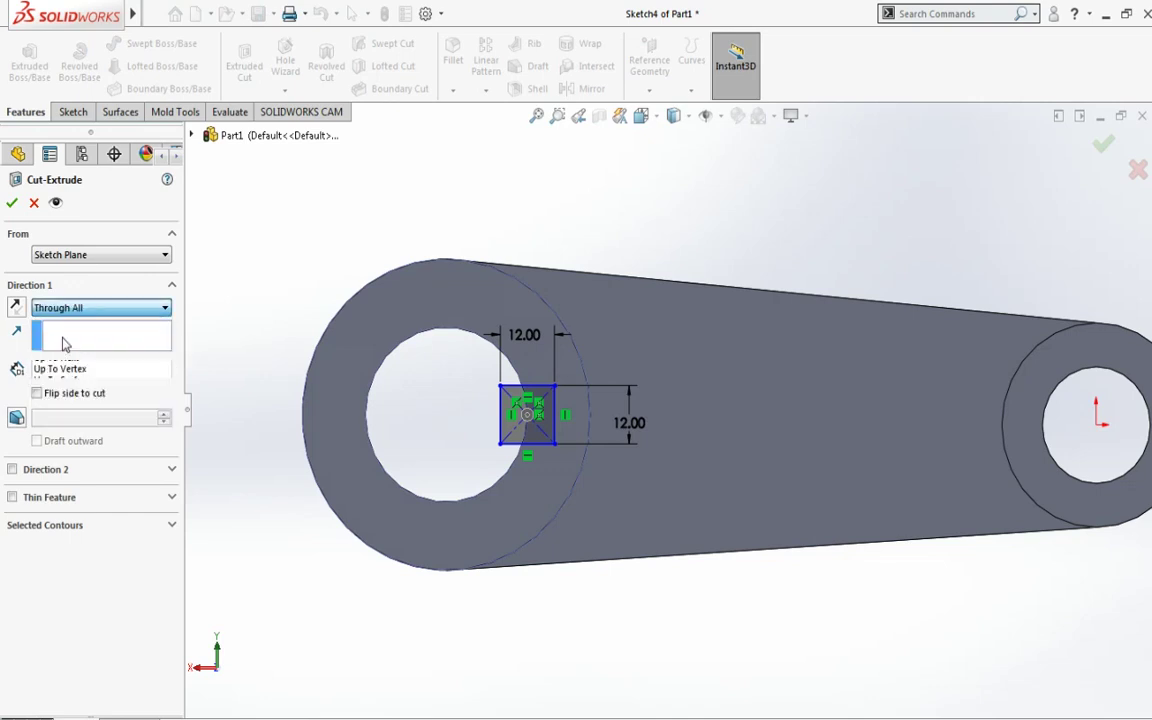
pyautogui.click(12, 203)
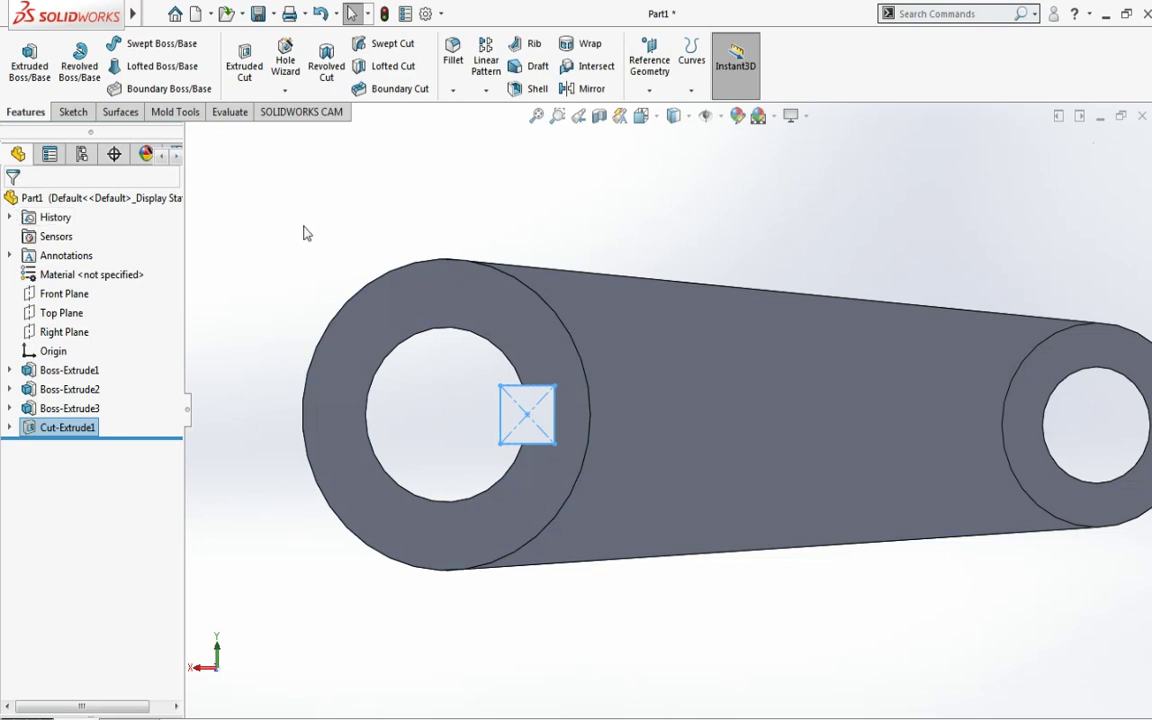
pyautogui.press('f')
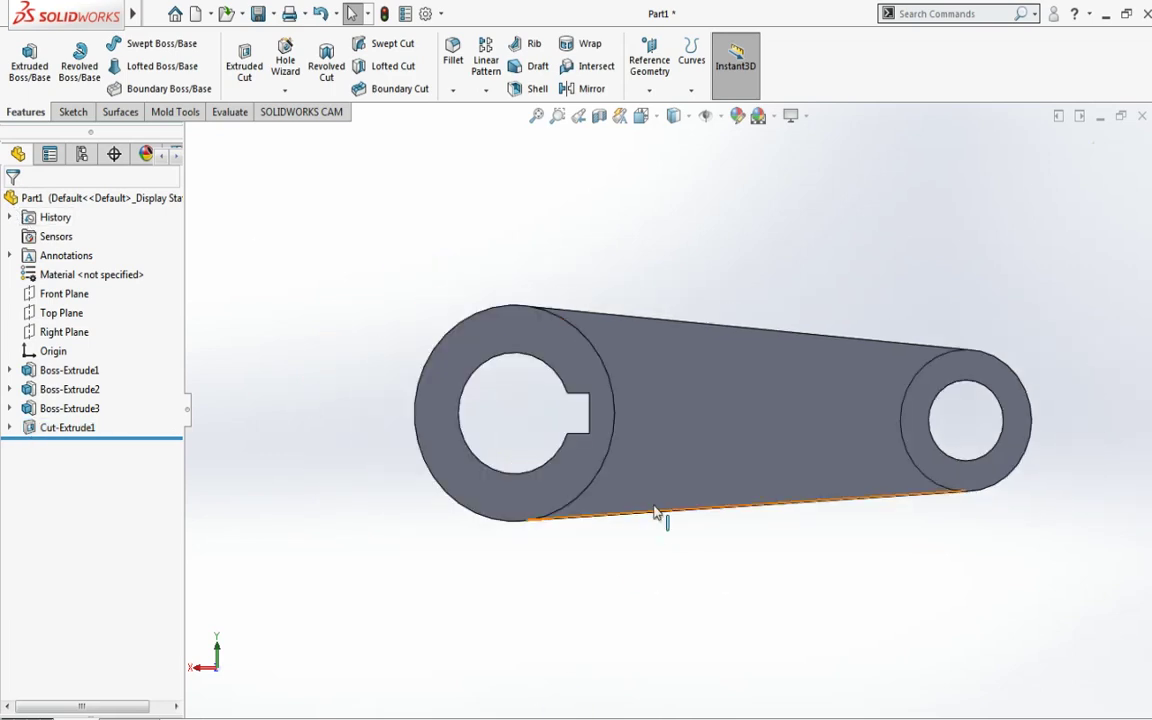
# - Open a new Sketch5 on the Top Plane, viewed Normal To
pyautogui.hotkey('ctrl', '7')
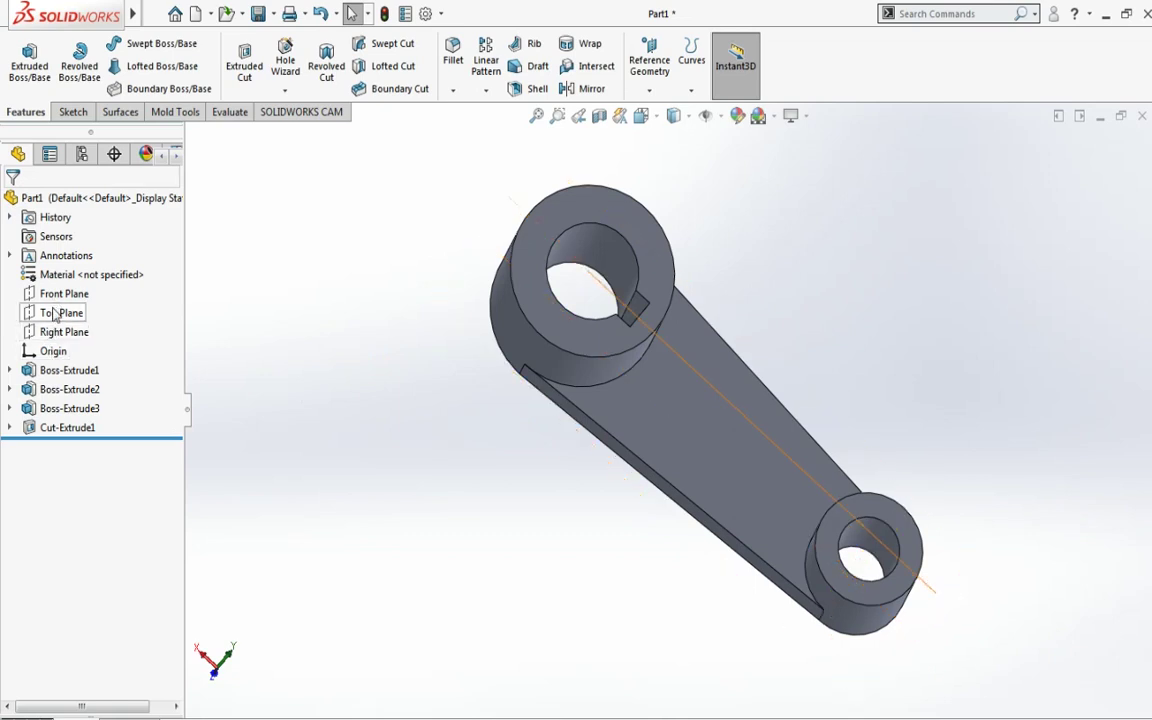
pyautogui.click(55, 314)
pyautogui.click(93, 281)
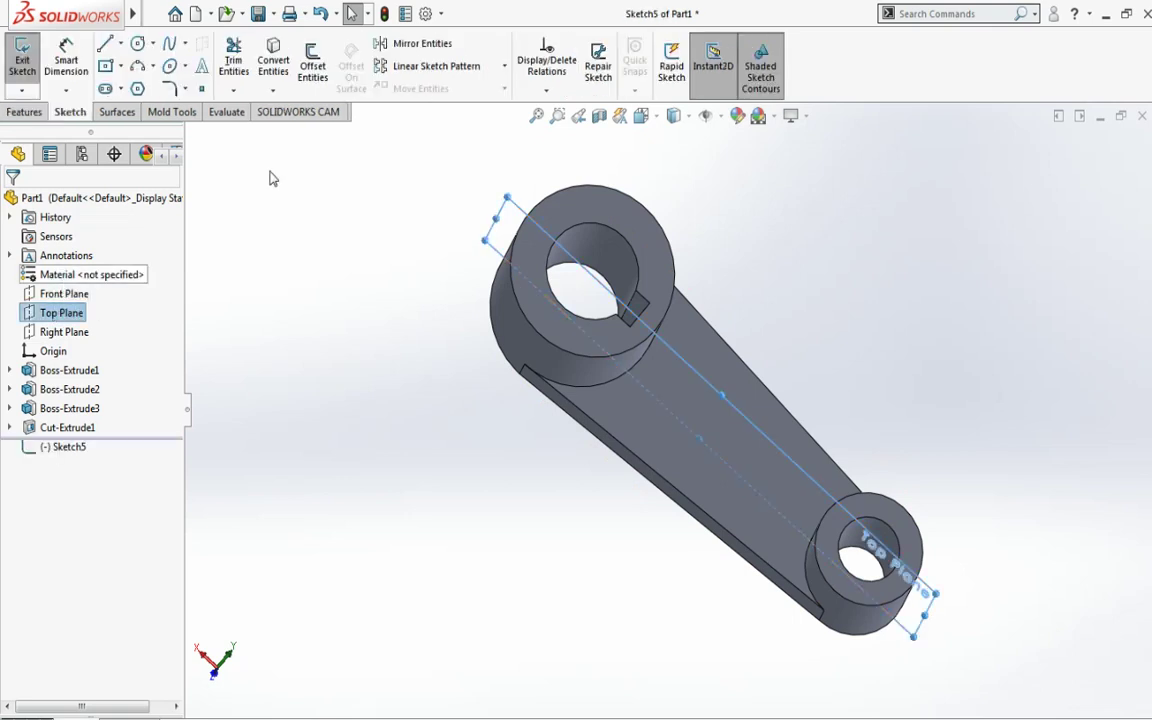
pyautogui.click(657, 118)
pyautogui.click(729, 211)
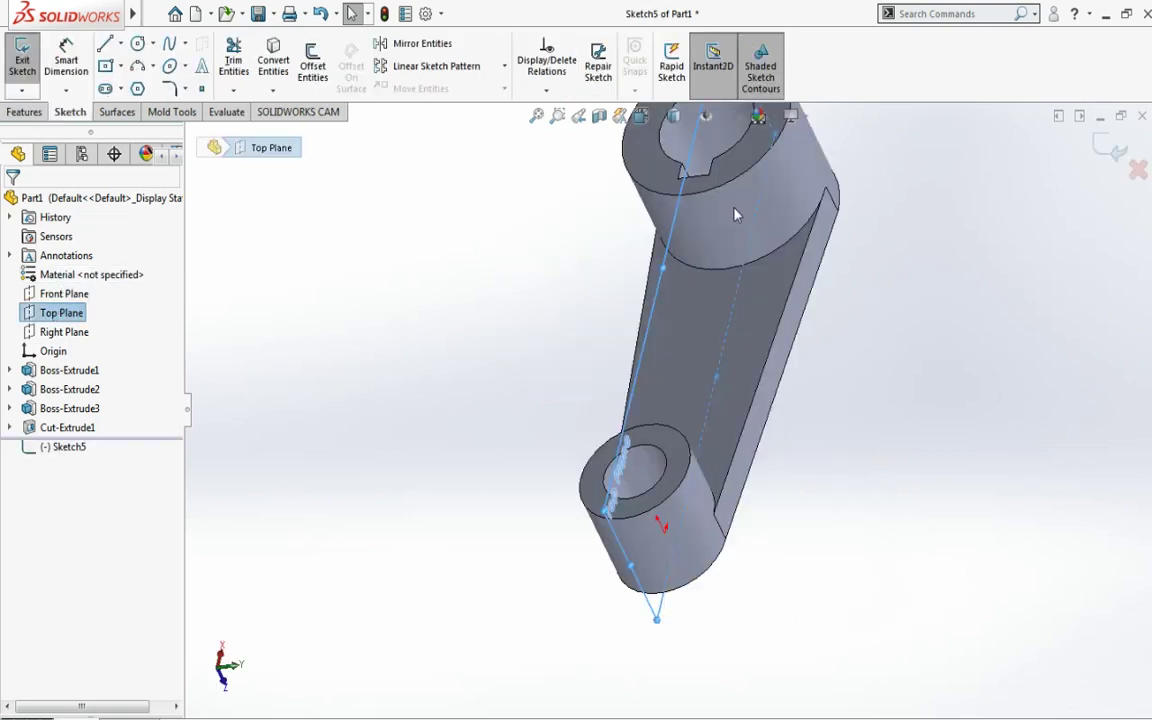
pyautogui.click(105, 43)
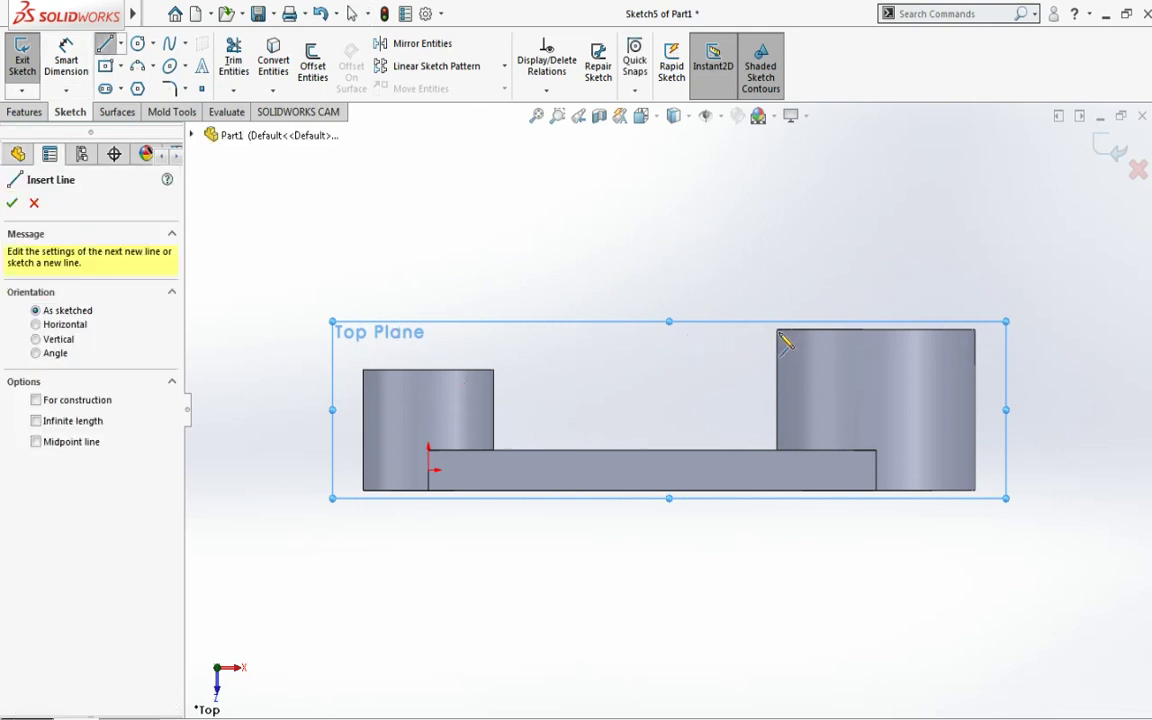
# - Draw a 92.66 mm sloped line from the right boss's top-left to the left boss's top-right corner
pyautogui.click(778, 331)
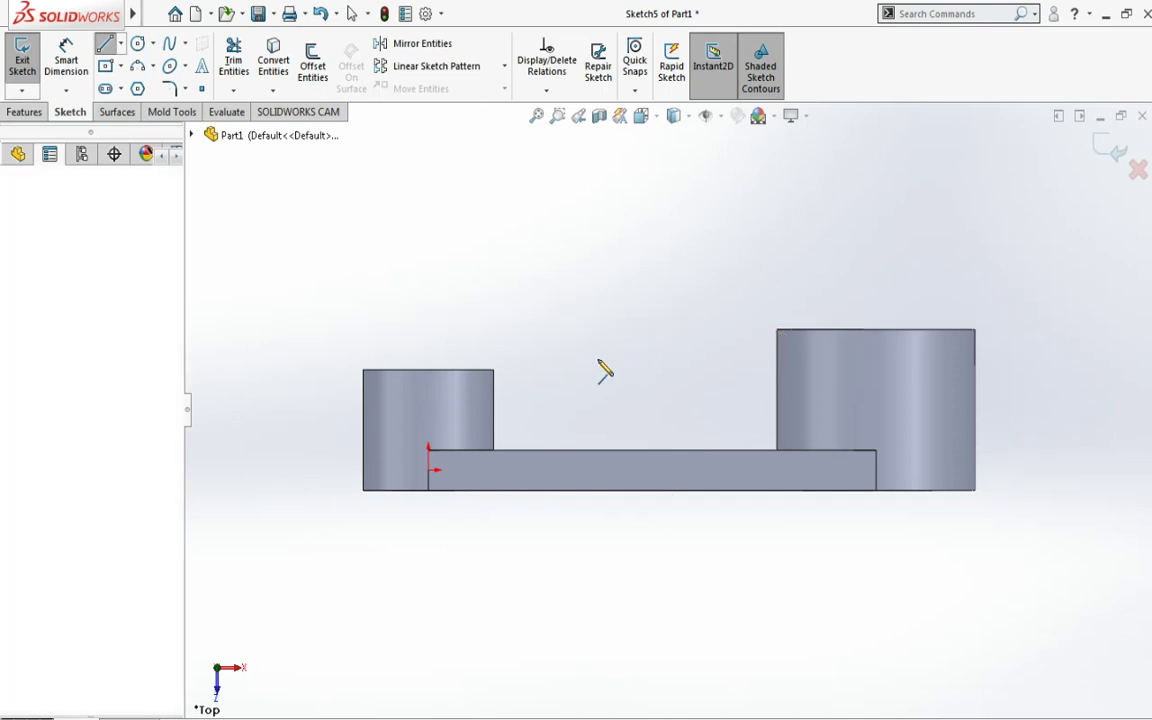
pyautogui.click(494, 370)
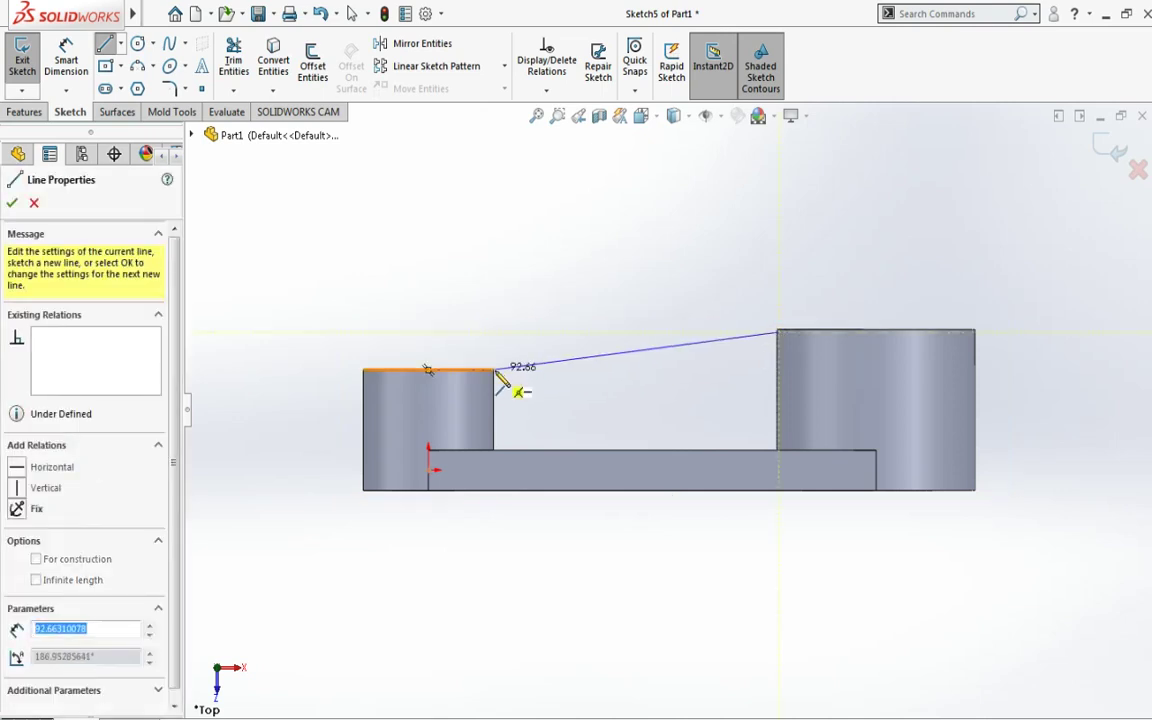
pyautogui.doubleClick(780, 334)
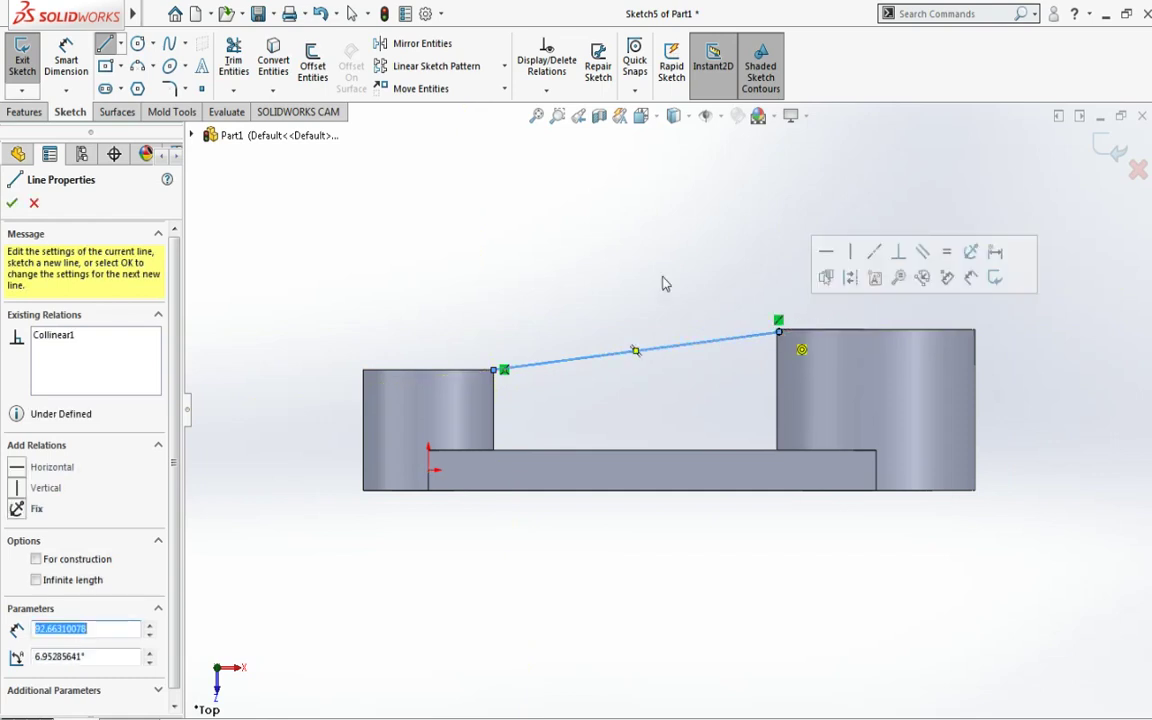
pyautogui.scroll(1, 141, 112)
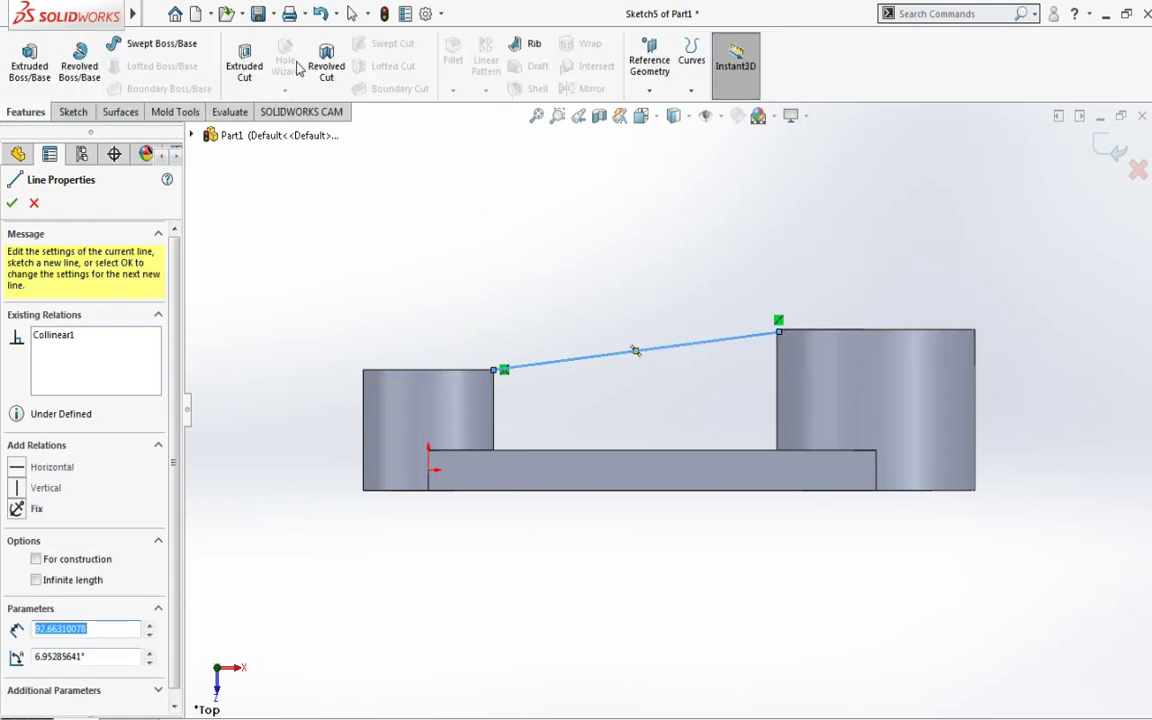
pyautogui.click(519, 47)
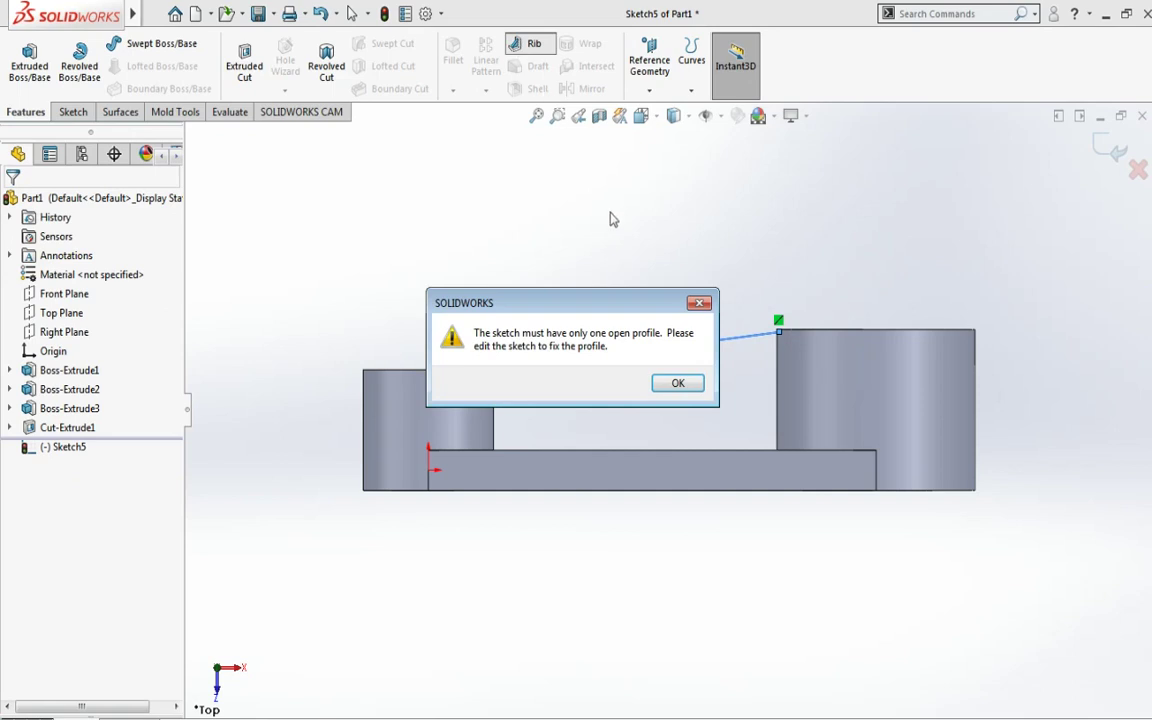
pyautogui.click(679, 385)
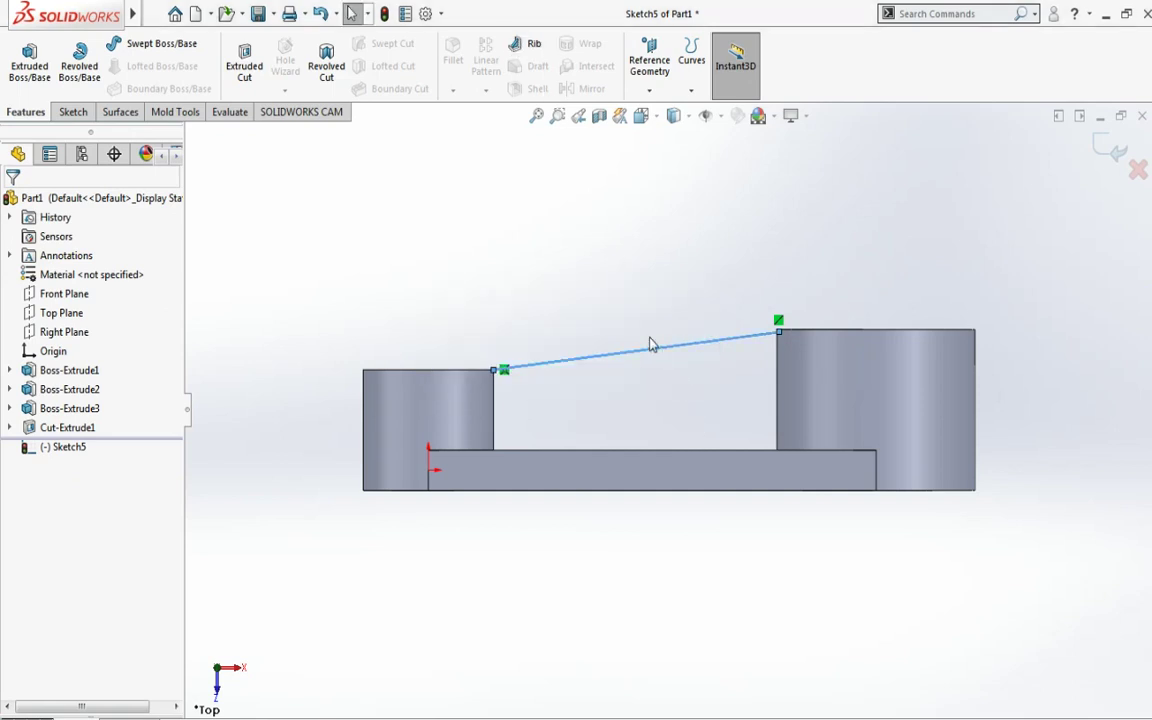
pyautogui.click(533, 47)
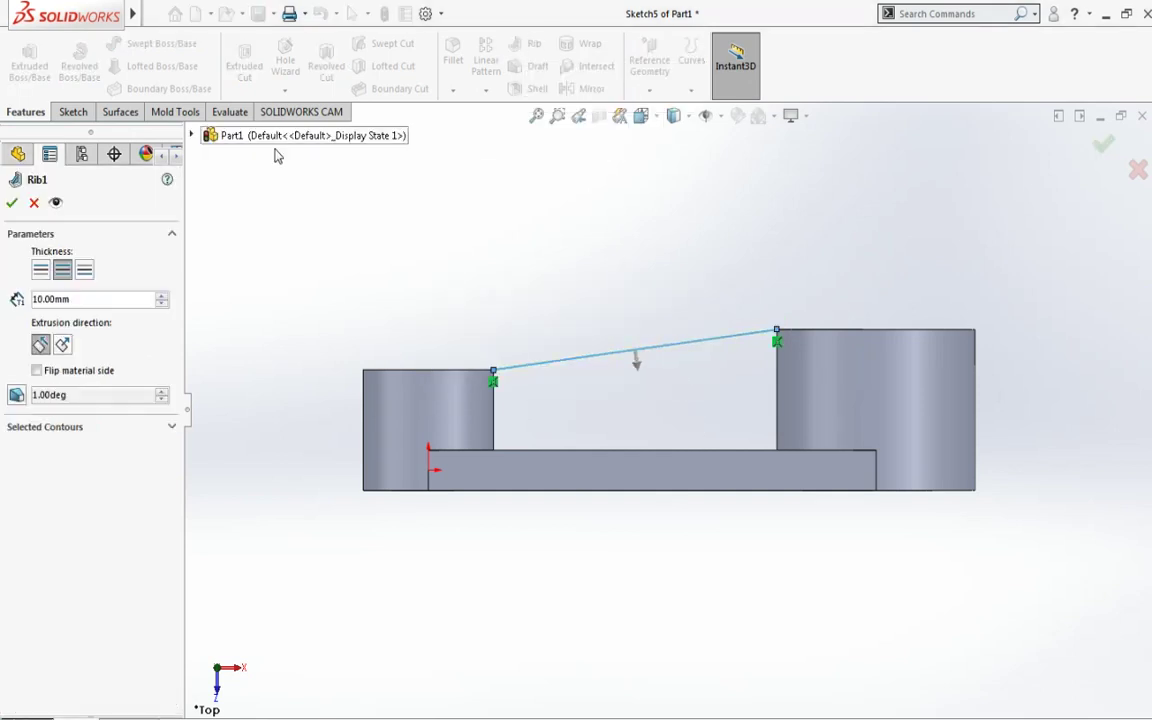
pyautogui.click(12, 203)
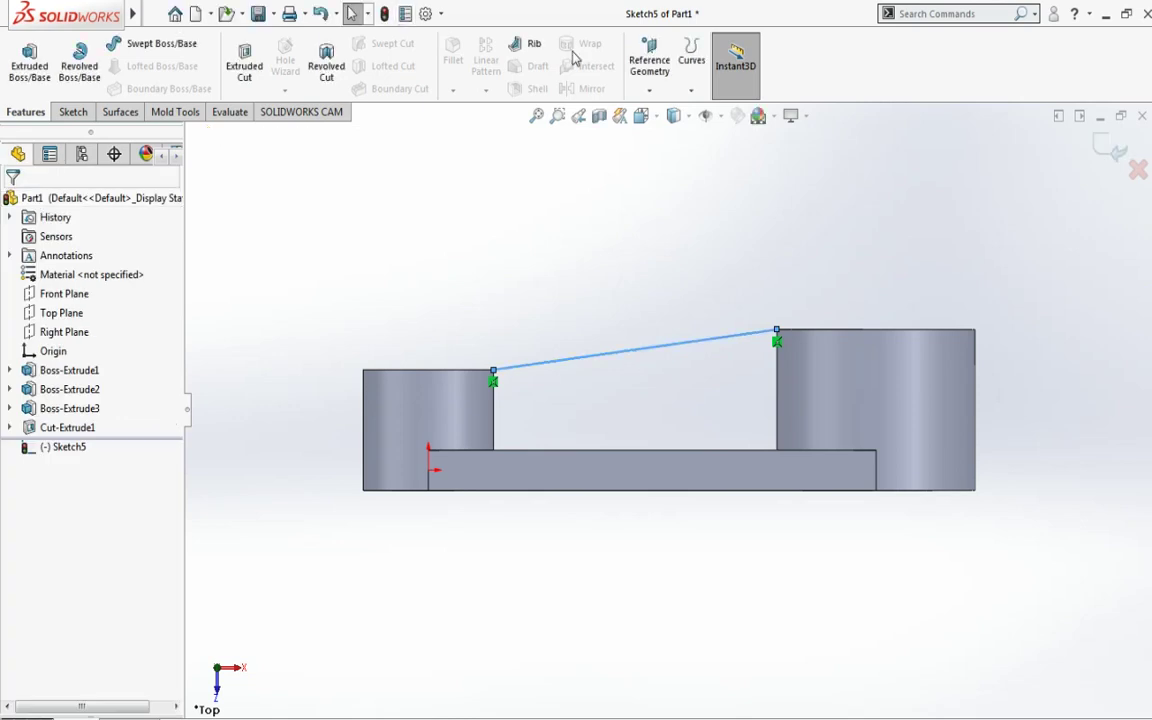
pyautogui.click(536, 48)
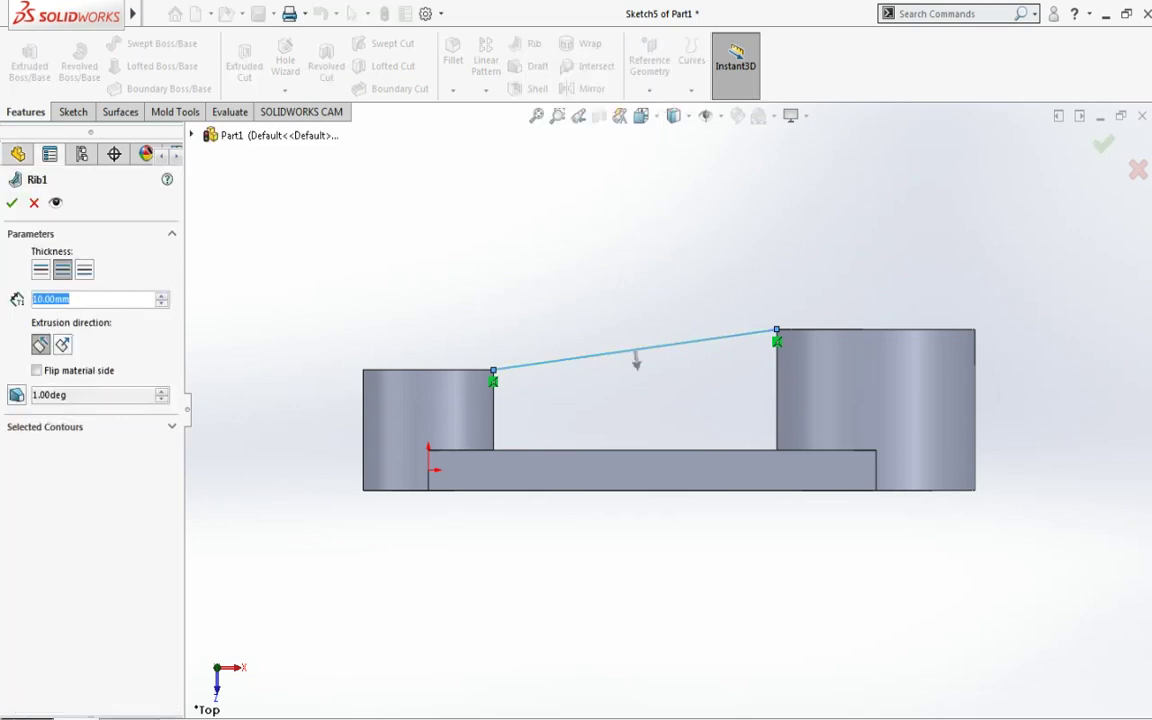
pyautogui.click(161, 302)
pyautogui.write('12')
pyautogui.moveTo(517, 248); pyautogui.dragTo(525, 385, button='middle')
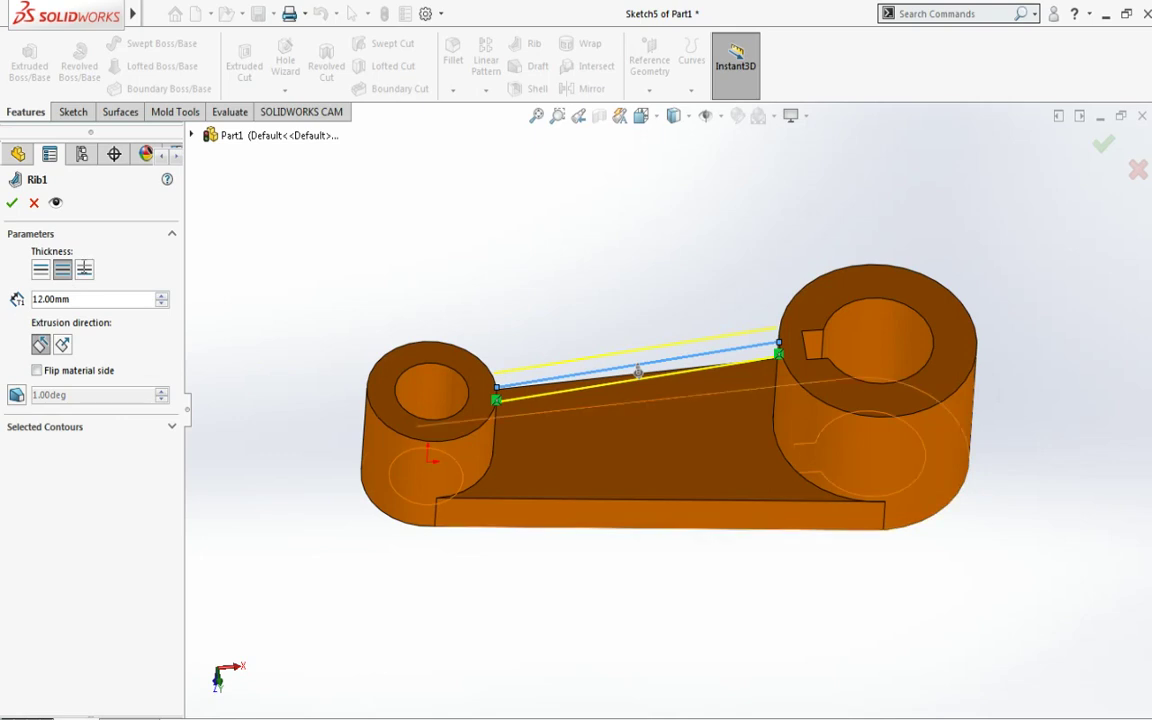
pyautogui.click(41, 270)
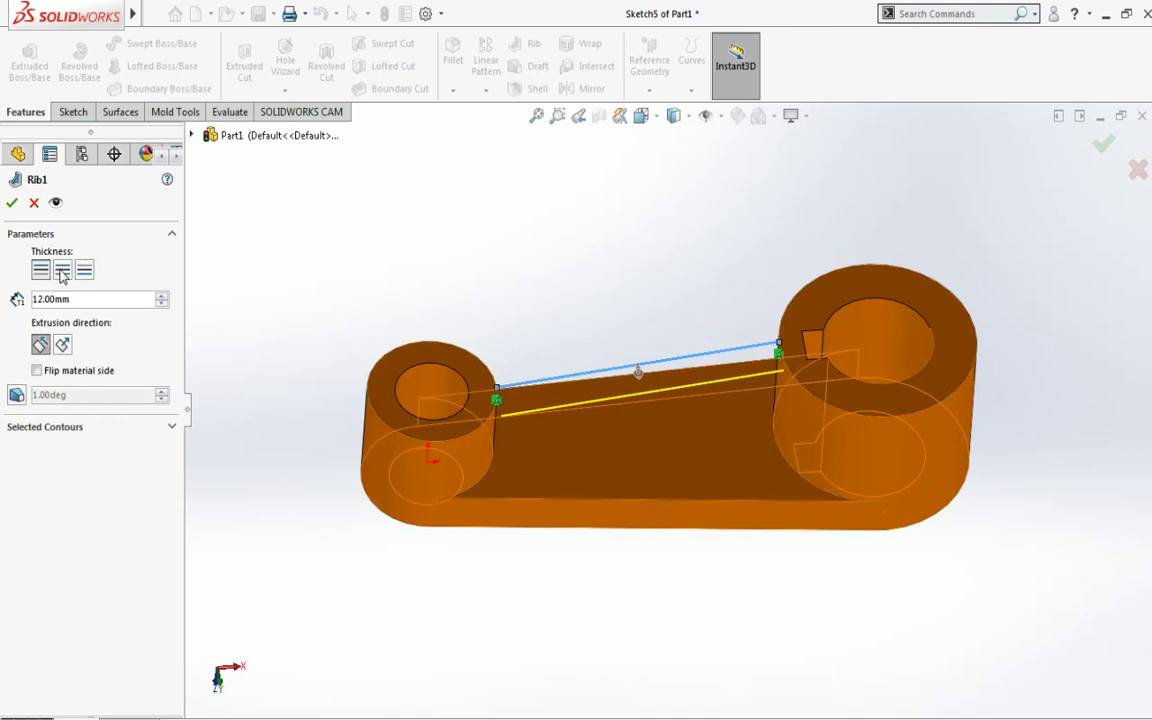
pyautogui.click(60, 274)
pyautogui.click(62, 344)
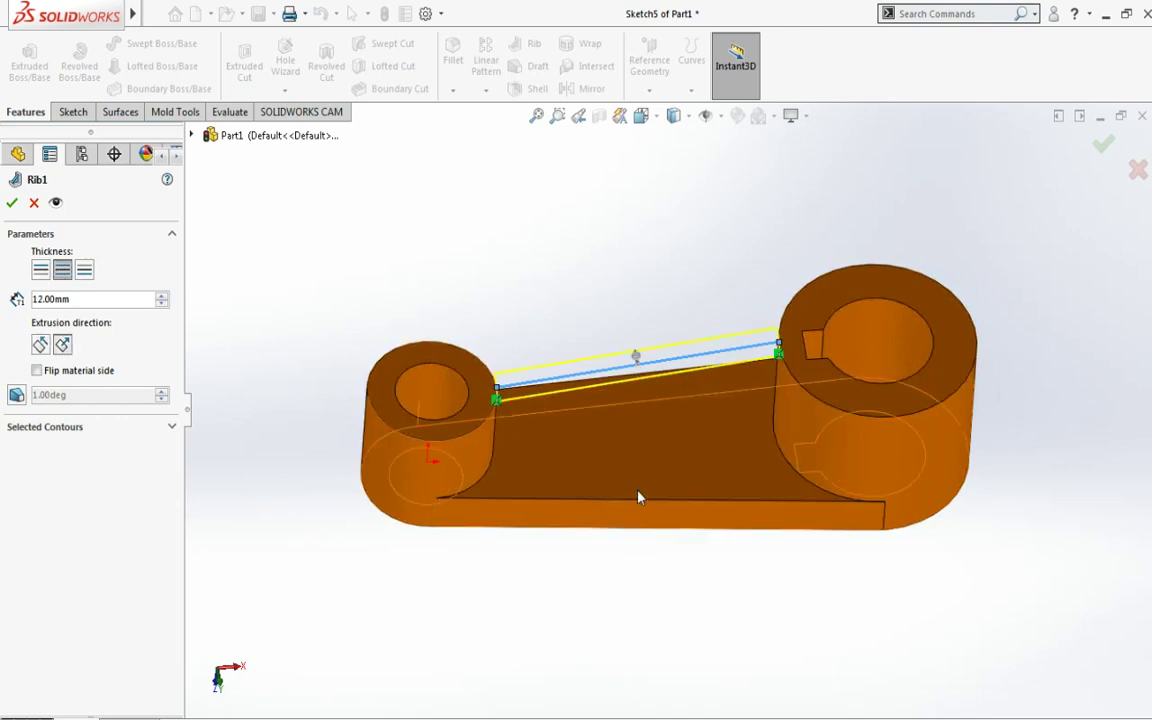
pyautogui.click(40, 346)
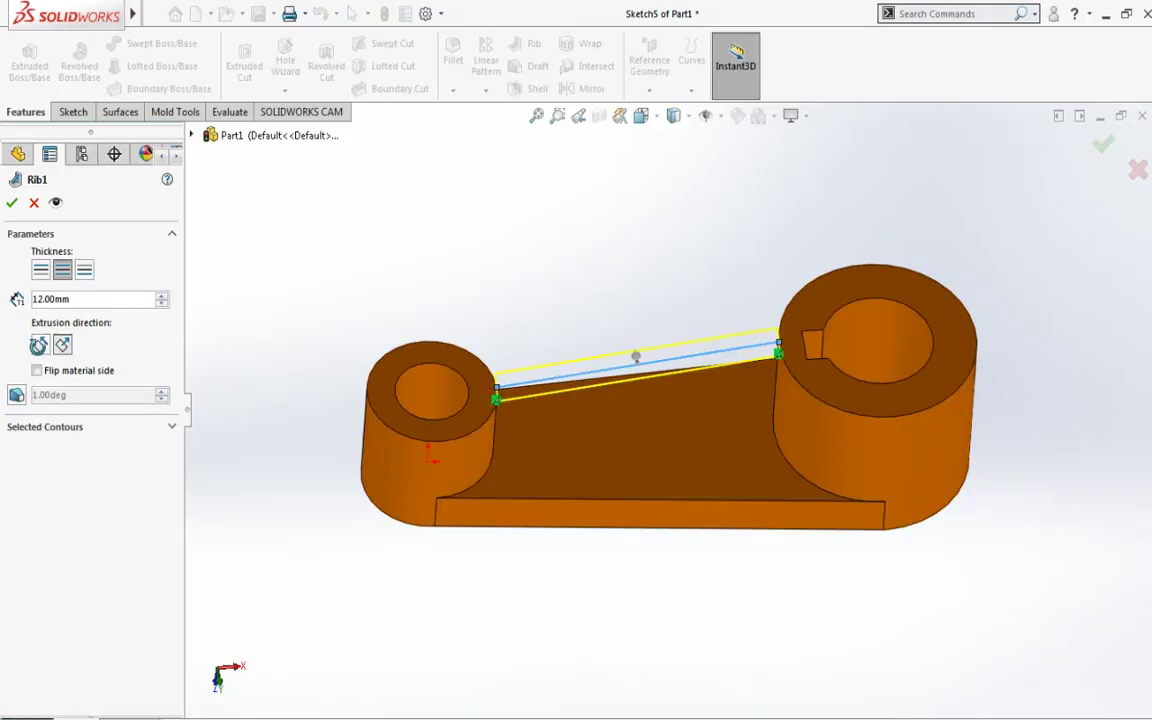
pyautogui.click(12, 205)
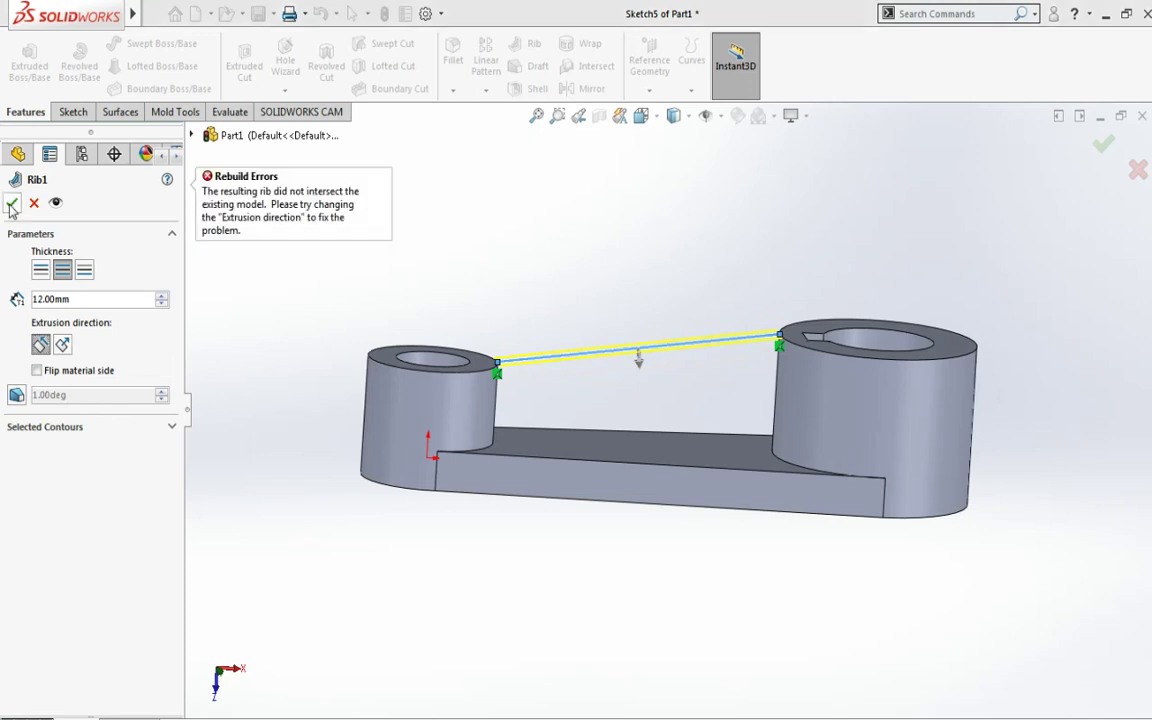
pyautogui.click(38, 370)
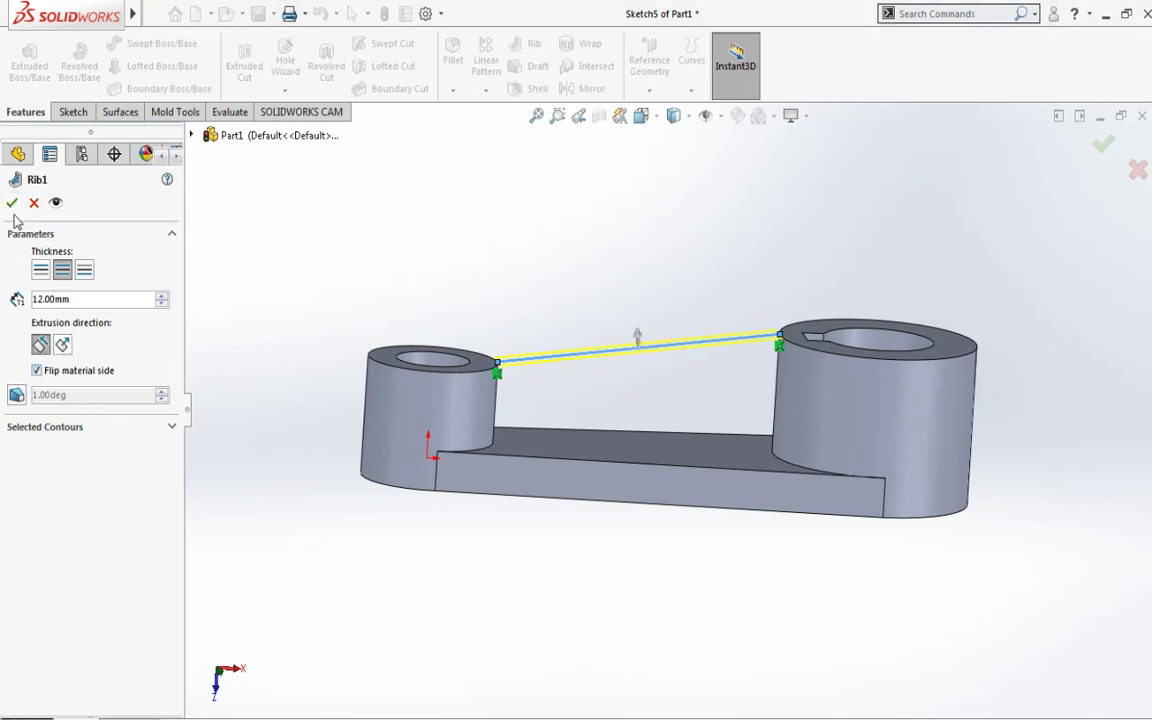
pyautogui.click(66, 345)
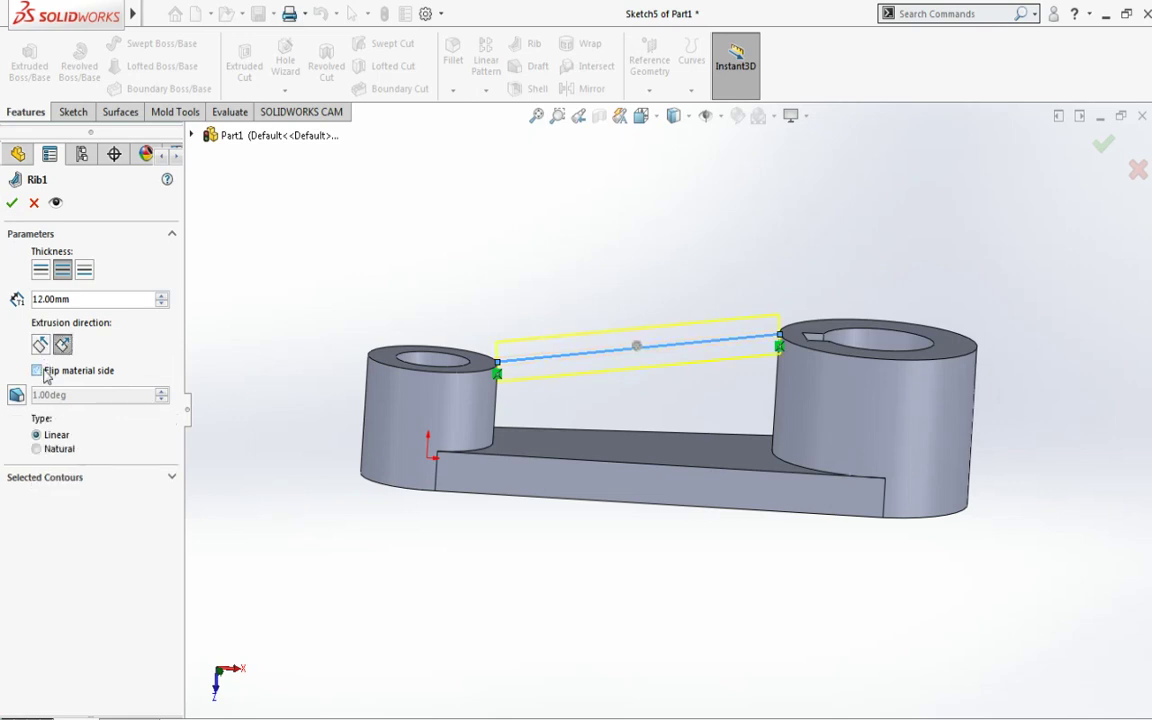
pyautogui.click(34, 202)
pyautogui.click(248, 13)
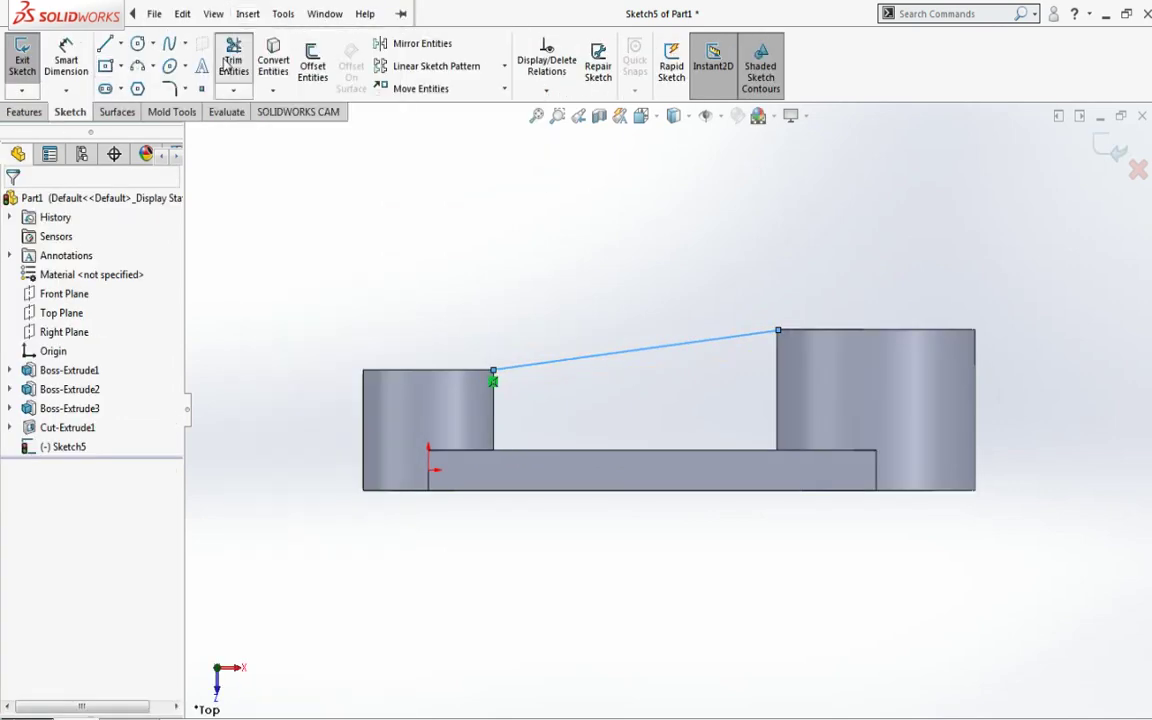
# - Trim the old sloped line, redraw it at 54.11 mm between the boss corners, and start a Rib
pyautogui.click(229, 62)
pyautogui.click(549, 362)
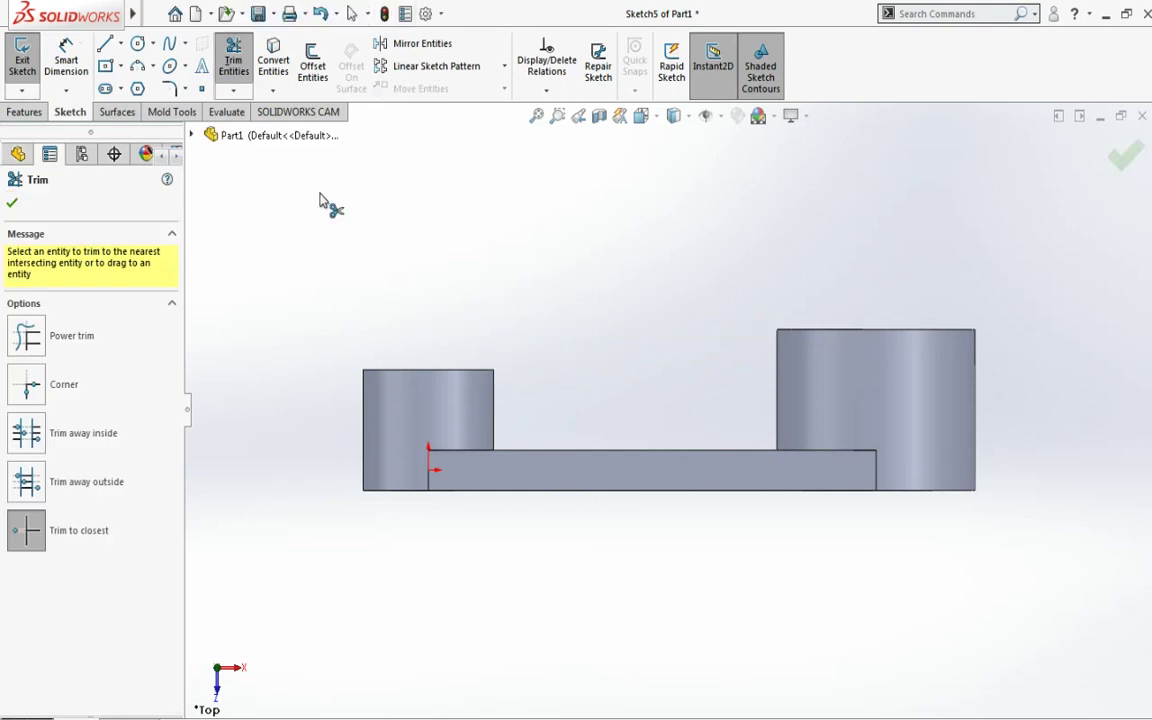
pyautogui.click(106, 45)
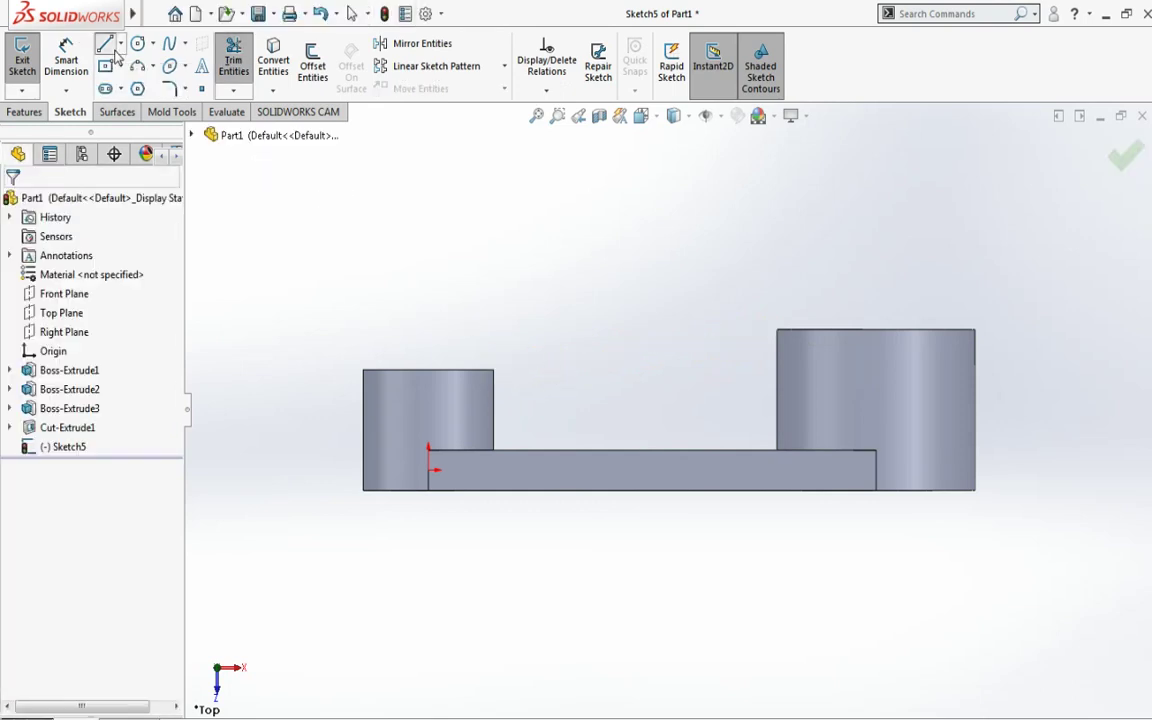
pyautogui.click(493, 371)
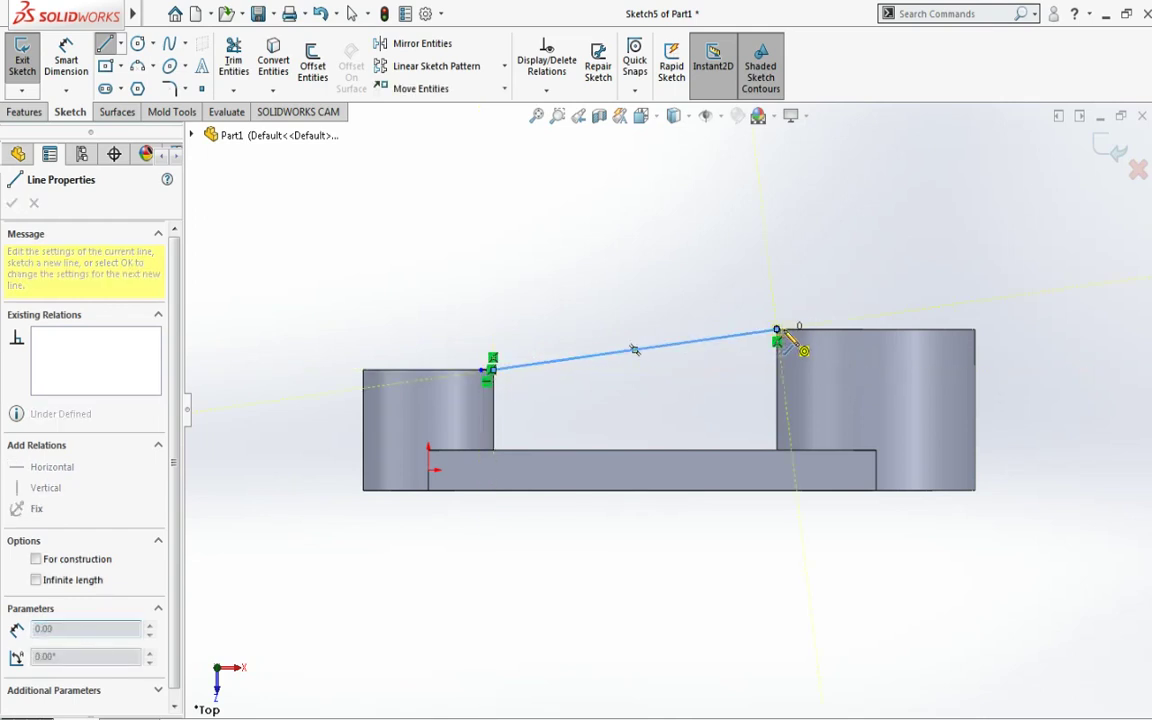
pyautogui.click(777, 329)
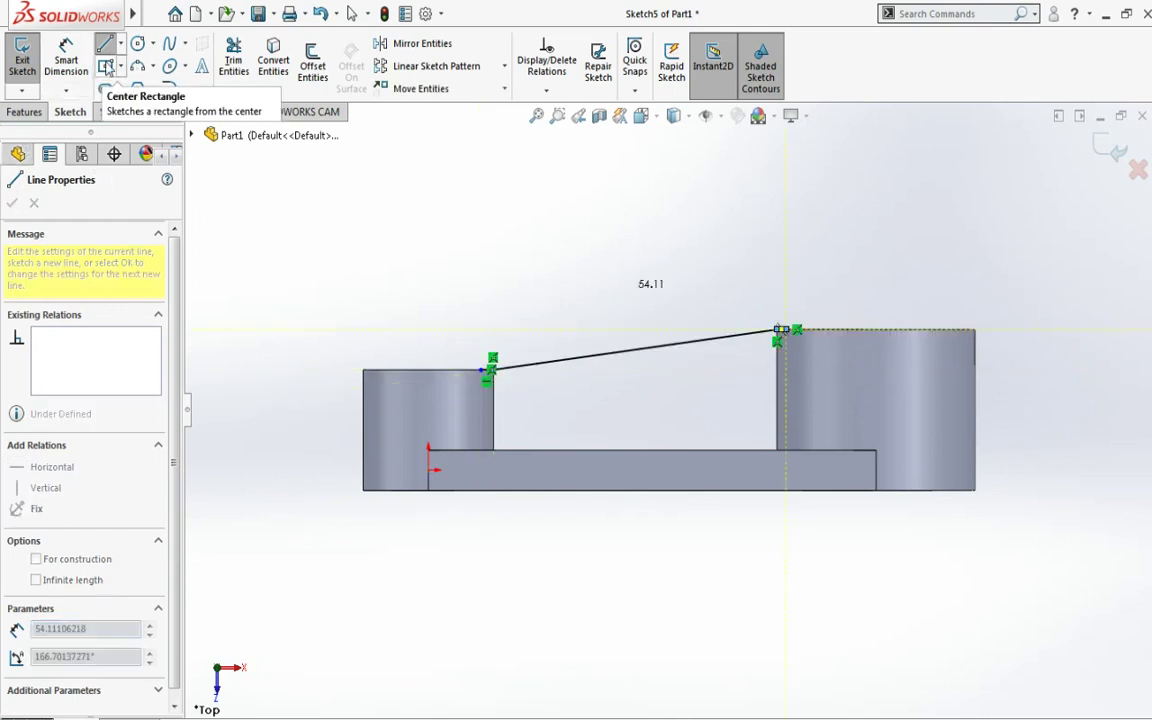
pyautogui.click(25, 112)
pyautogui.click(522, 44)
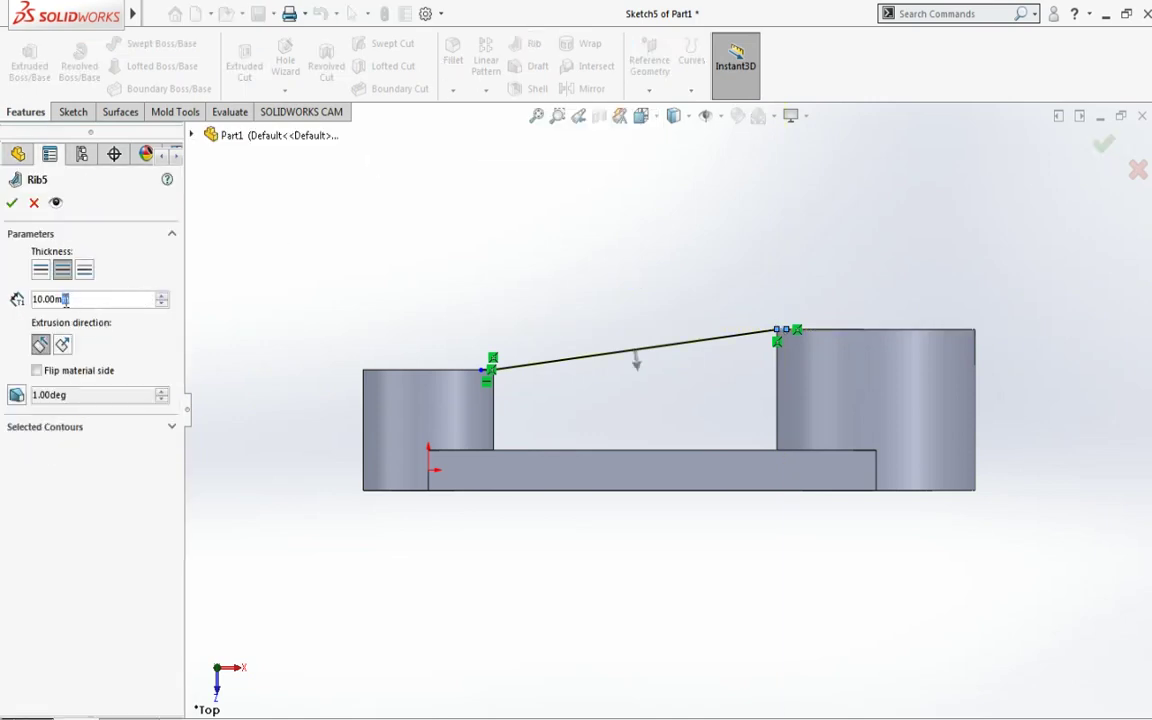
# - Create Rib5 along the sloped line with 12 mm thickness
pyautogui.moveTo(66, 300); pyautogui.dragTo(32, 313)
pyautogui.write('1')
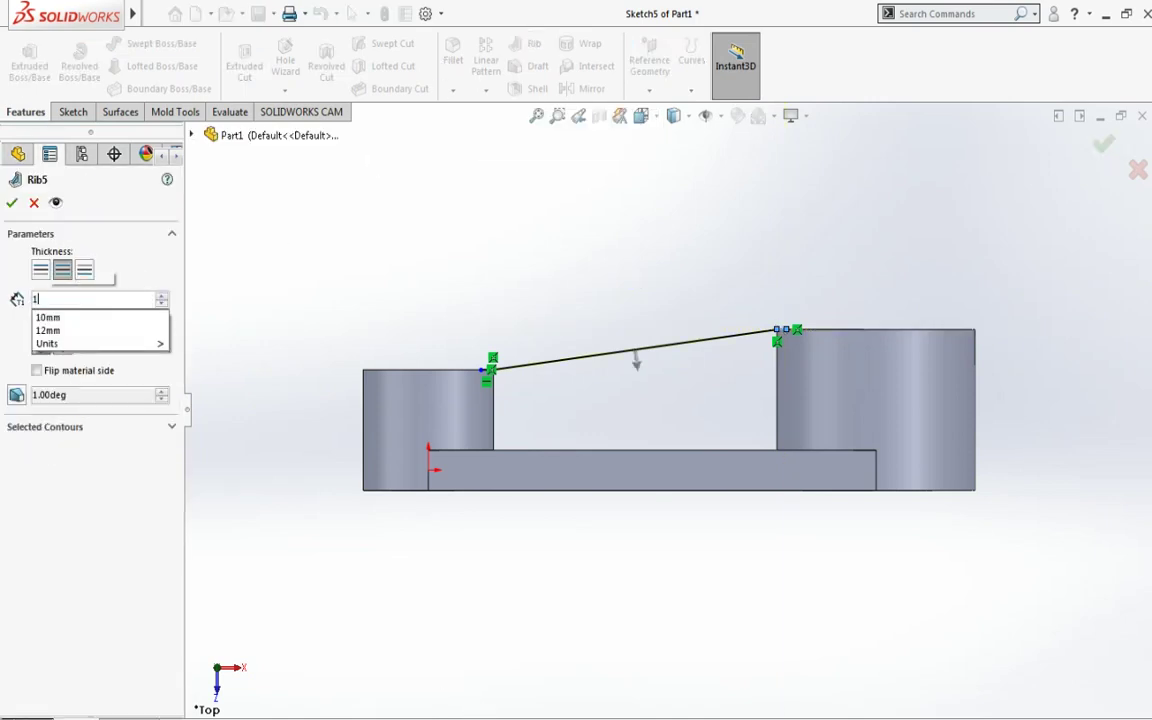
pyautogui.press('Return')
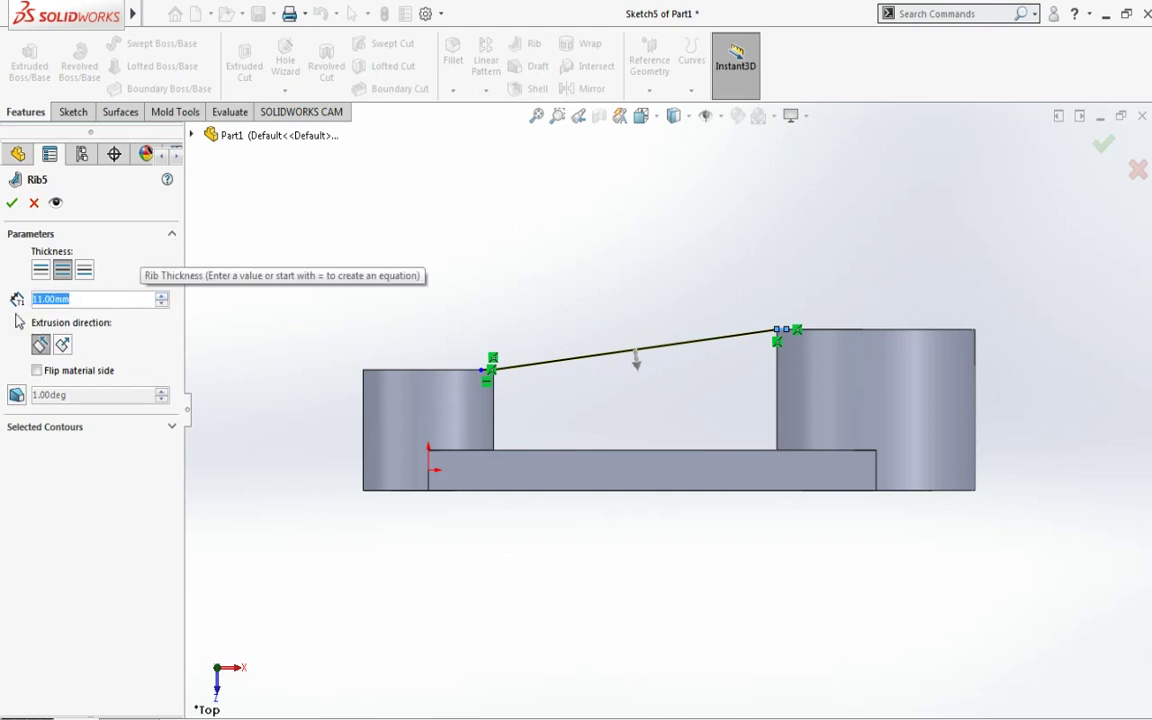
pyautogui.write('2')
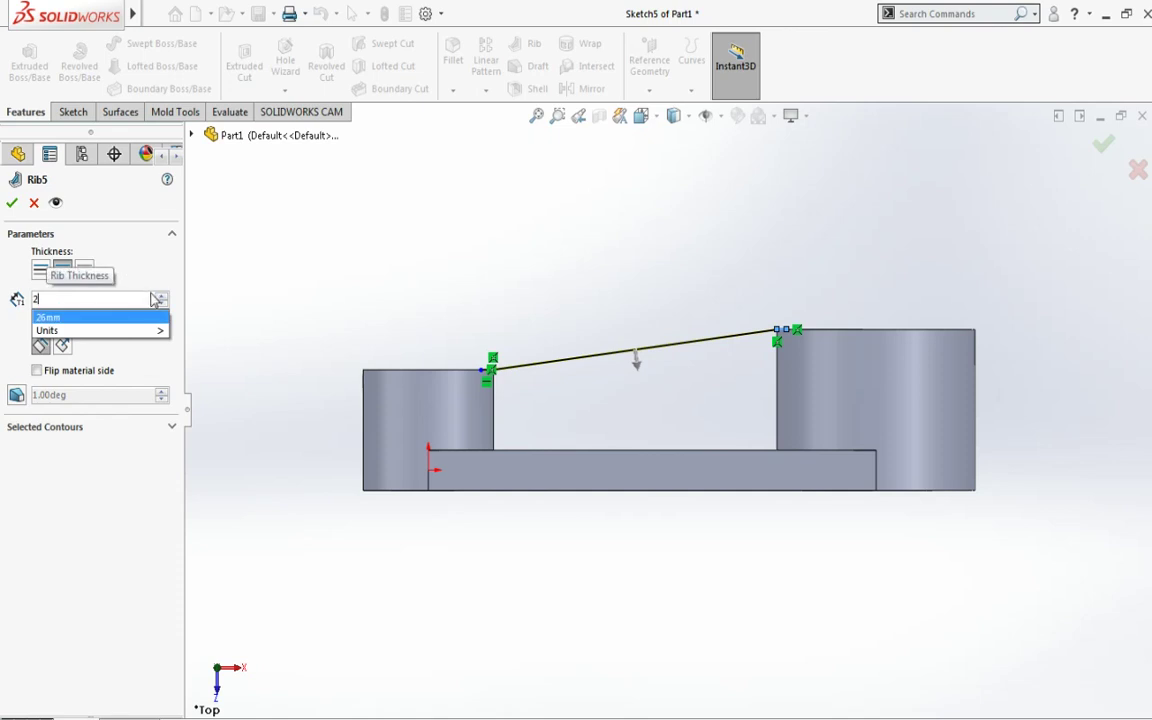
pyautogui.press('Return')
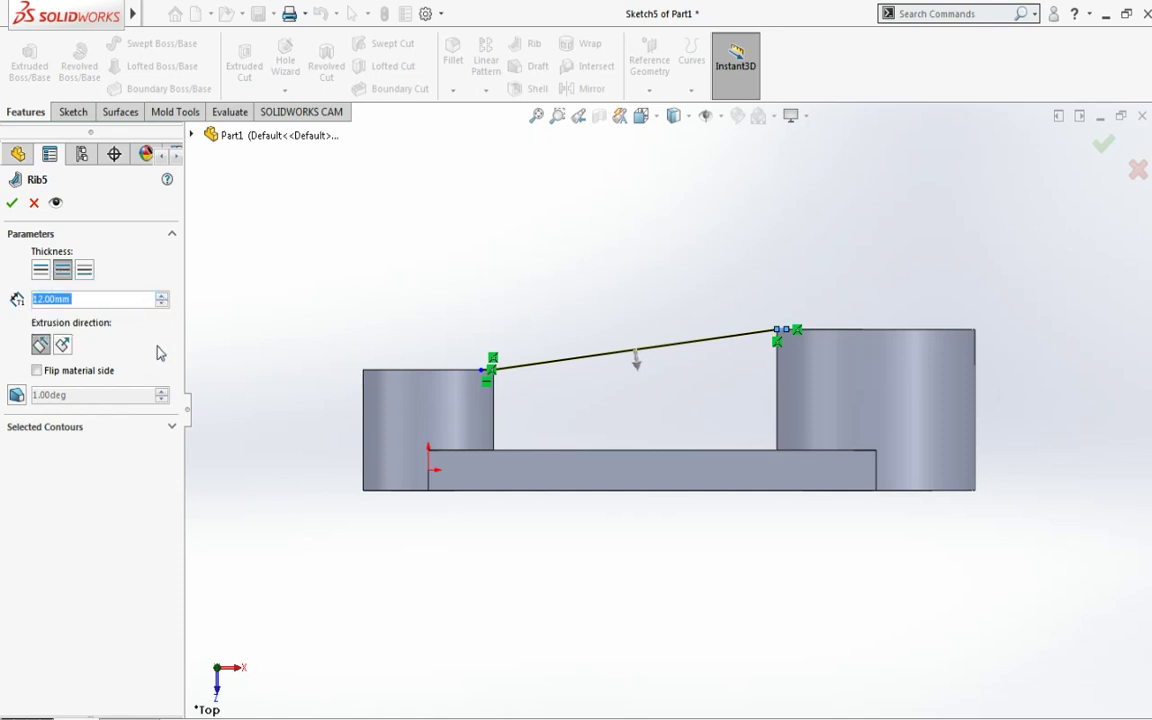
pyautogui.click(11, 204)
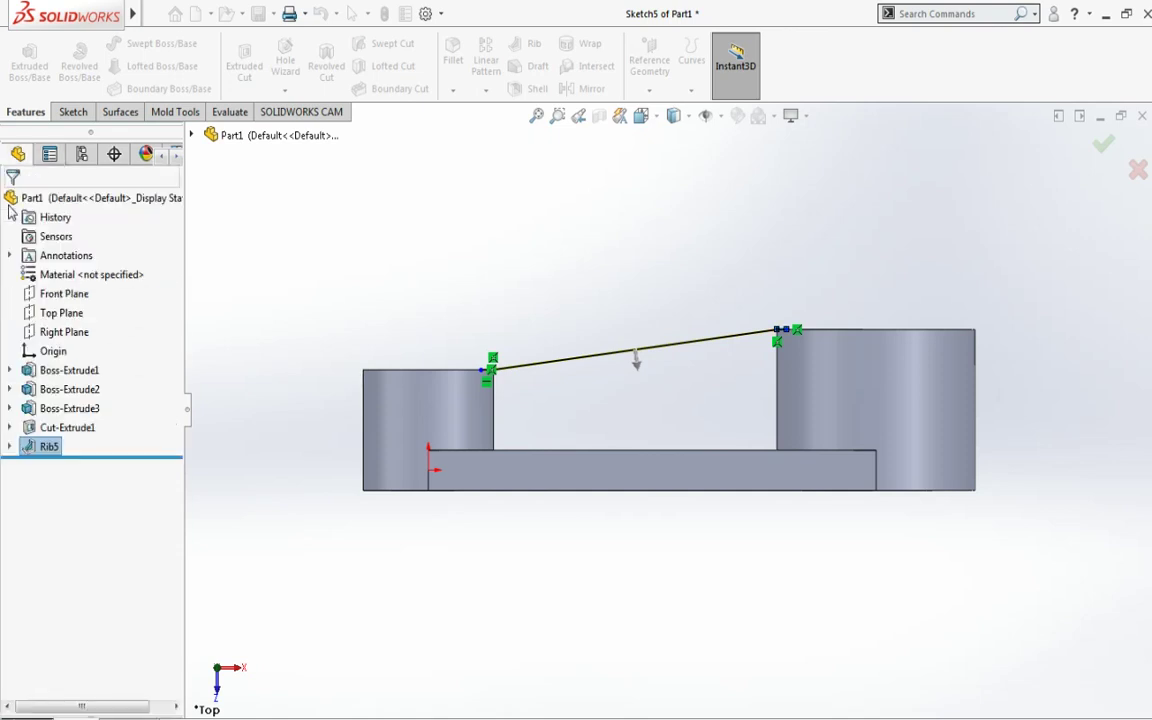
# - Colour the whole link part green and return to an isometric view
pyautogui.moveTo(577, 277)
pyautogui.mouseDown(button='middle')
pyautogui.moveTo(571, 316)
pyautogui.moveTo(630, 630)
pyautogui.moveTo(710, 491)
pyautogui.mouseUp(button='middle')
pyautogui.moveTo(687, 381)
pyautogui.mouseDown(button='middle')
pyautogui.moveTo(746, 507)
pyautogui.moveTo(687, 314)
pyautogui.moveTo(726, 156)
pyautogui.mouseUp(button='middle')
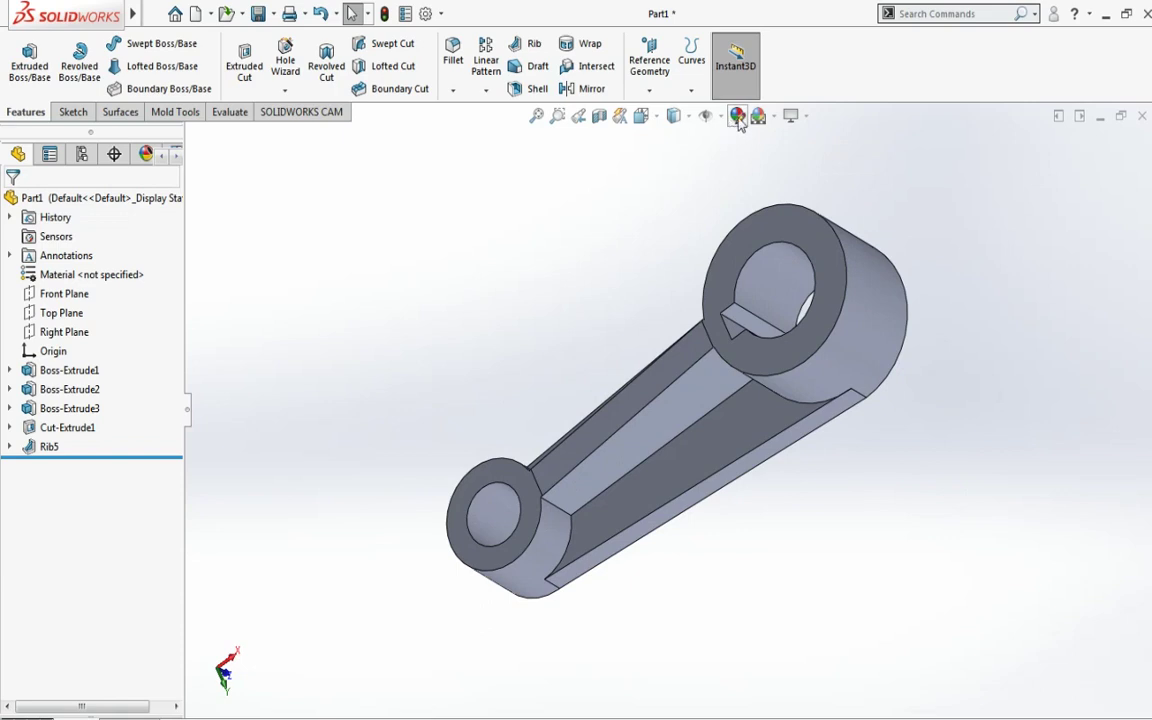
pyautogui.click(737, 116)
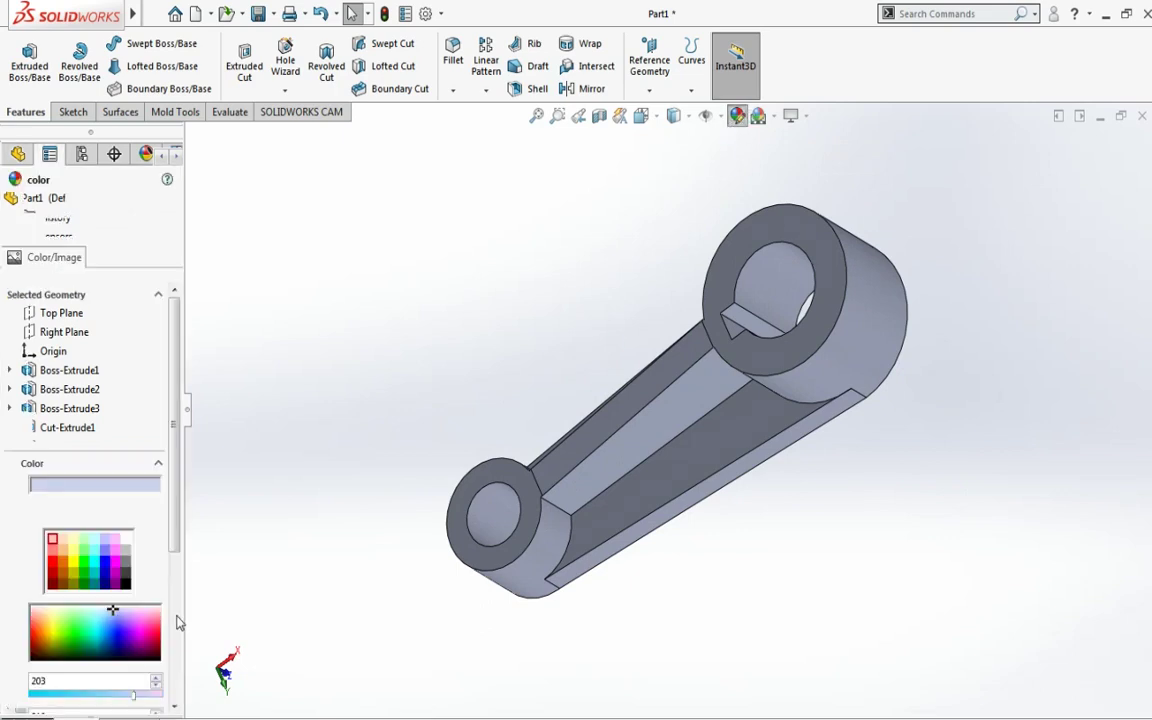
pyautogui.click(117, 637)
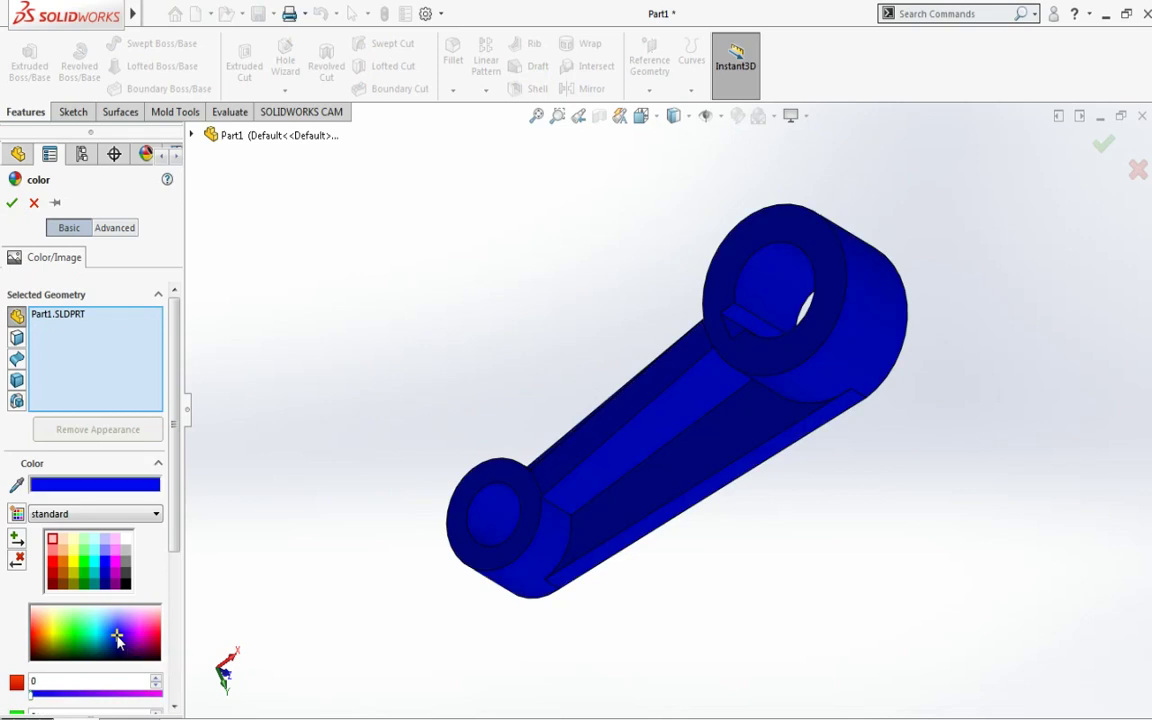
pyautogui.click(92, 632)
pyautogui.click(74, 637)
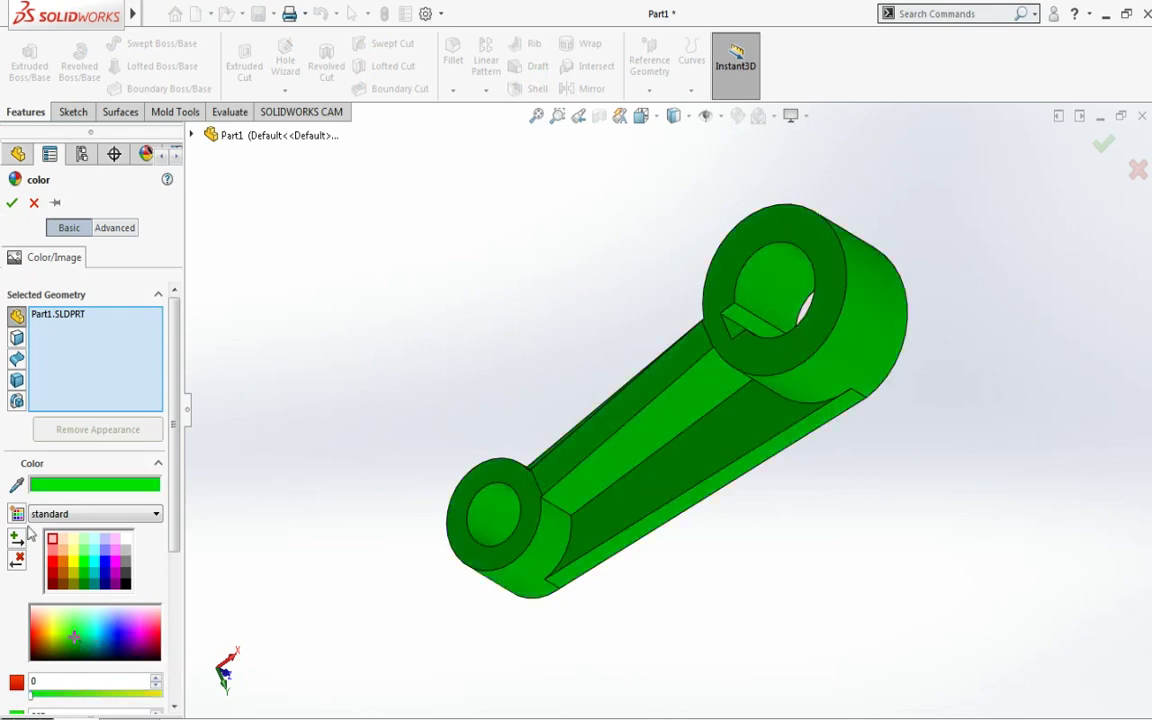
pyautogui.click(12, 204)
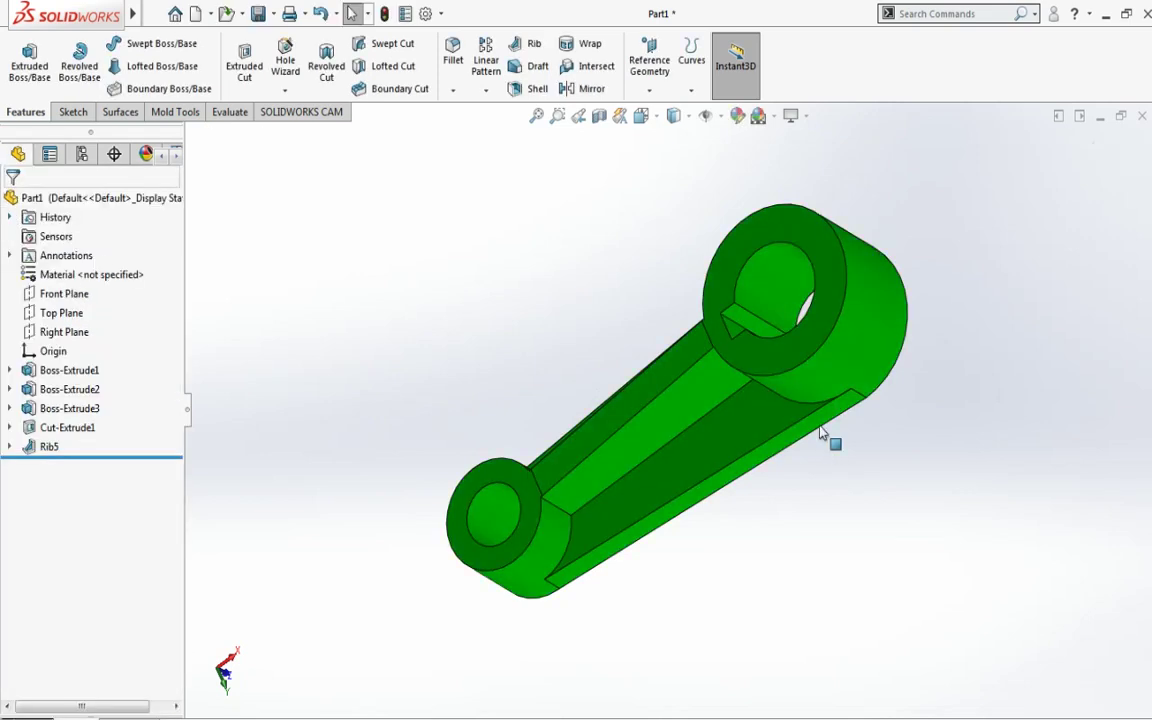
pyautogui.click(641, 115)
pyautogui.click(733, 165)
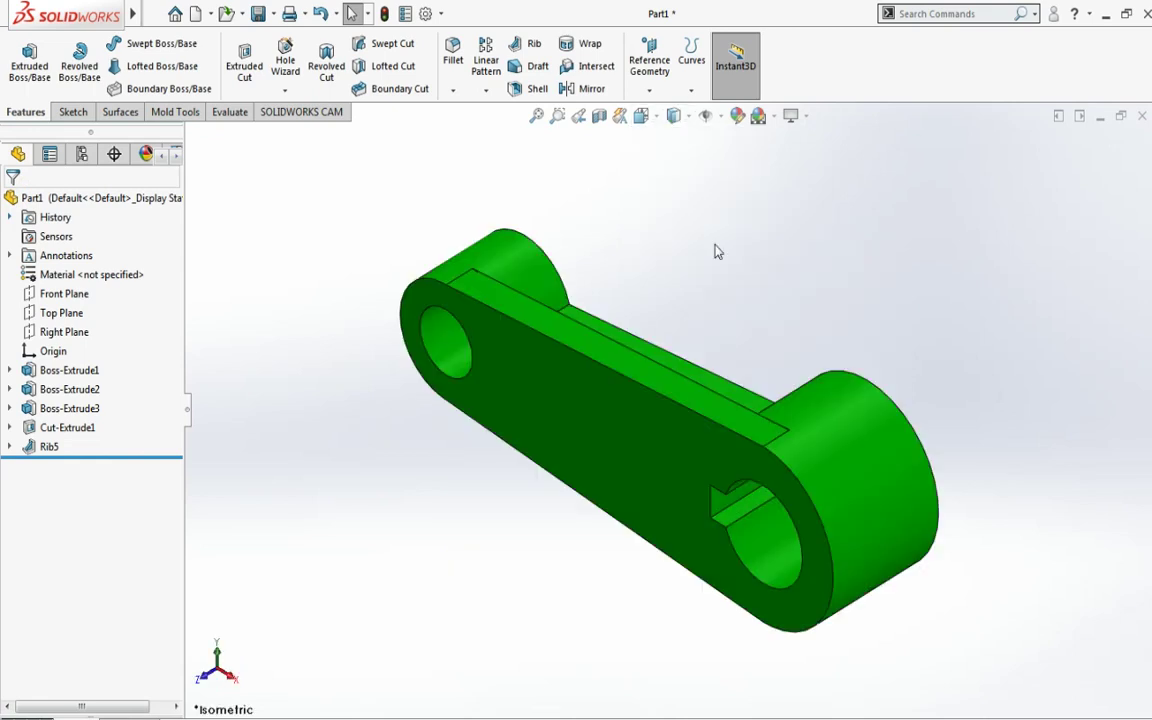
pyautogui.moveTo(715, 249)
pyautogui.mouseDown(button='middle')
pyautogui.moveTo(684, 306)
pyautogui.moveTo(621, 318)
pyautogui.moveTo(509, 247)
pyautogui.moveTo(588, 255)
pyautogui.mouseUp(button='middle')
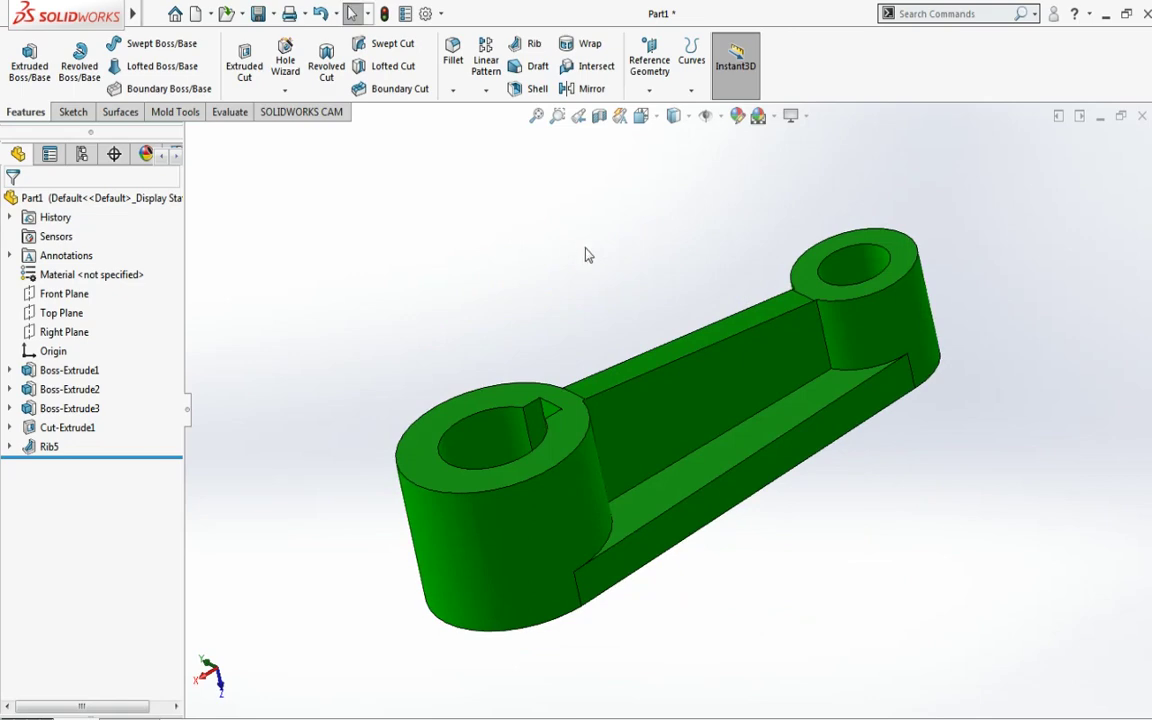